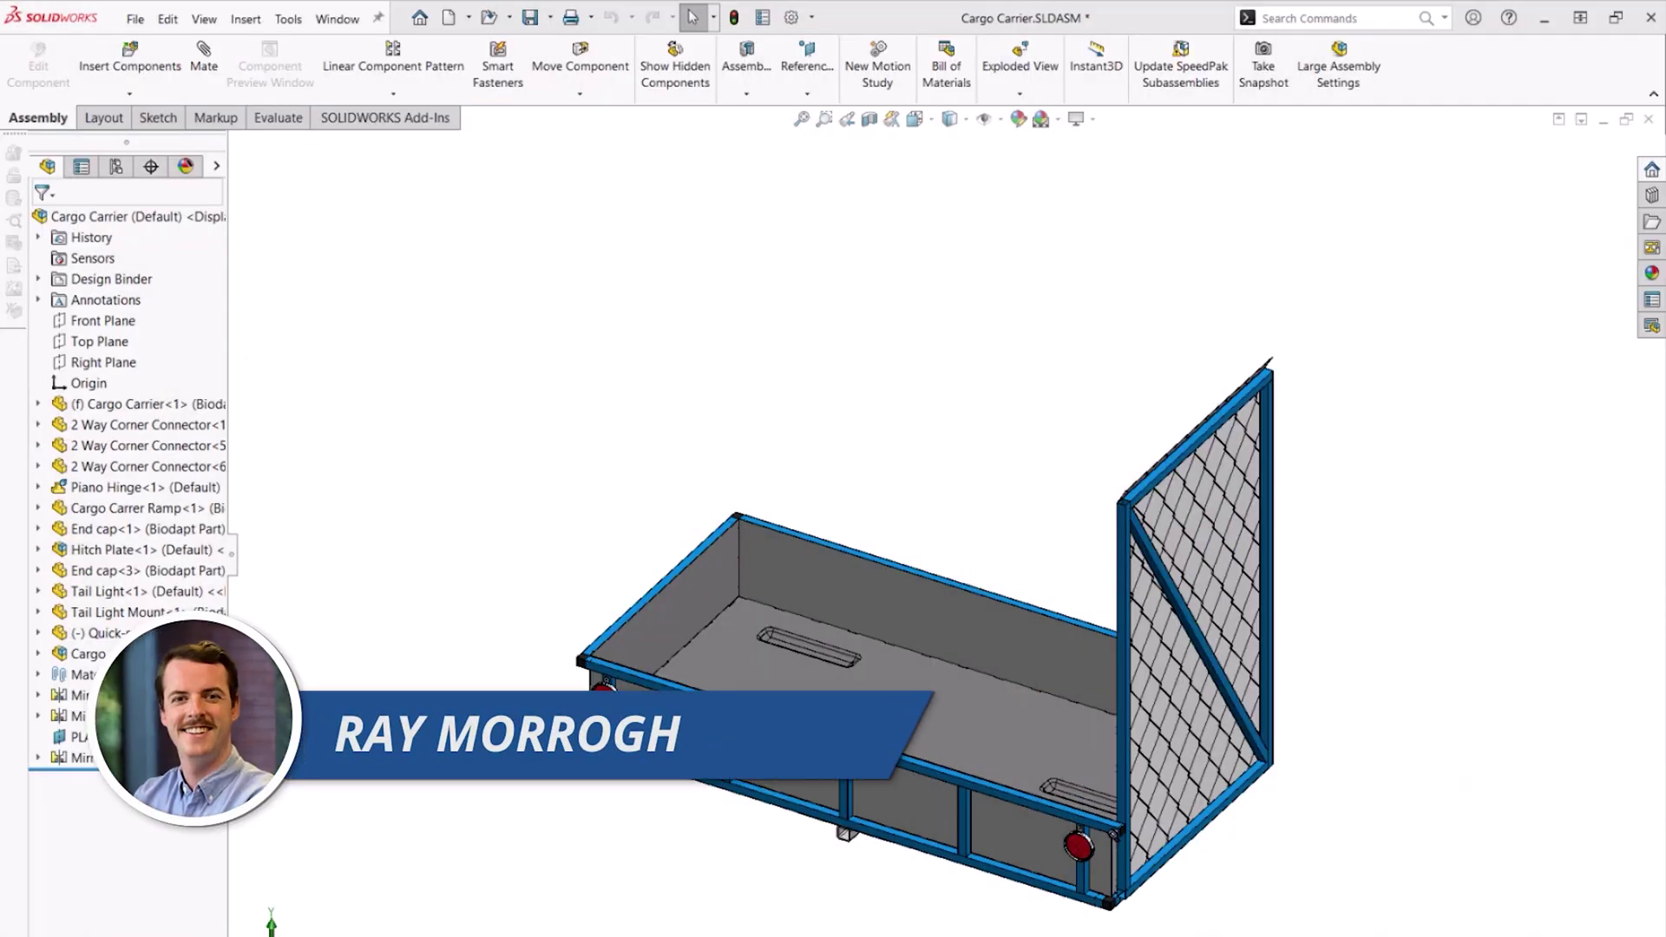
Fold the ramp gate flat beside the carrier, then isolate the Cargo Carrier Liner and exit isolation
click(1198, 441)
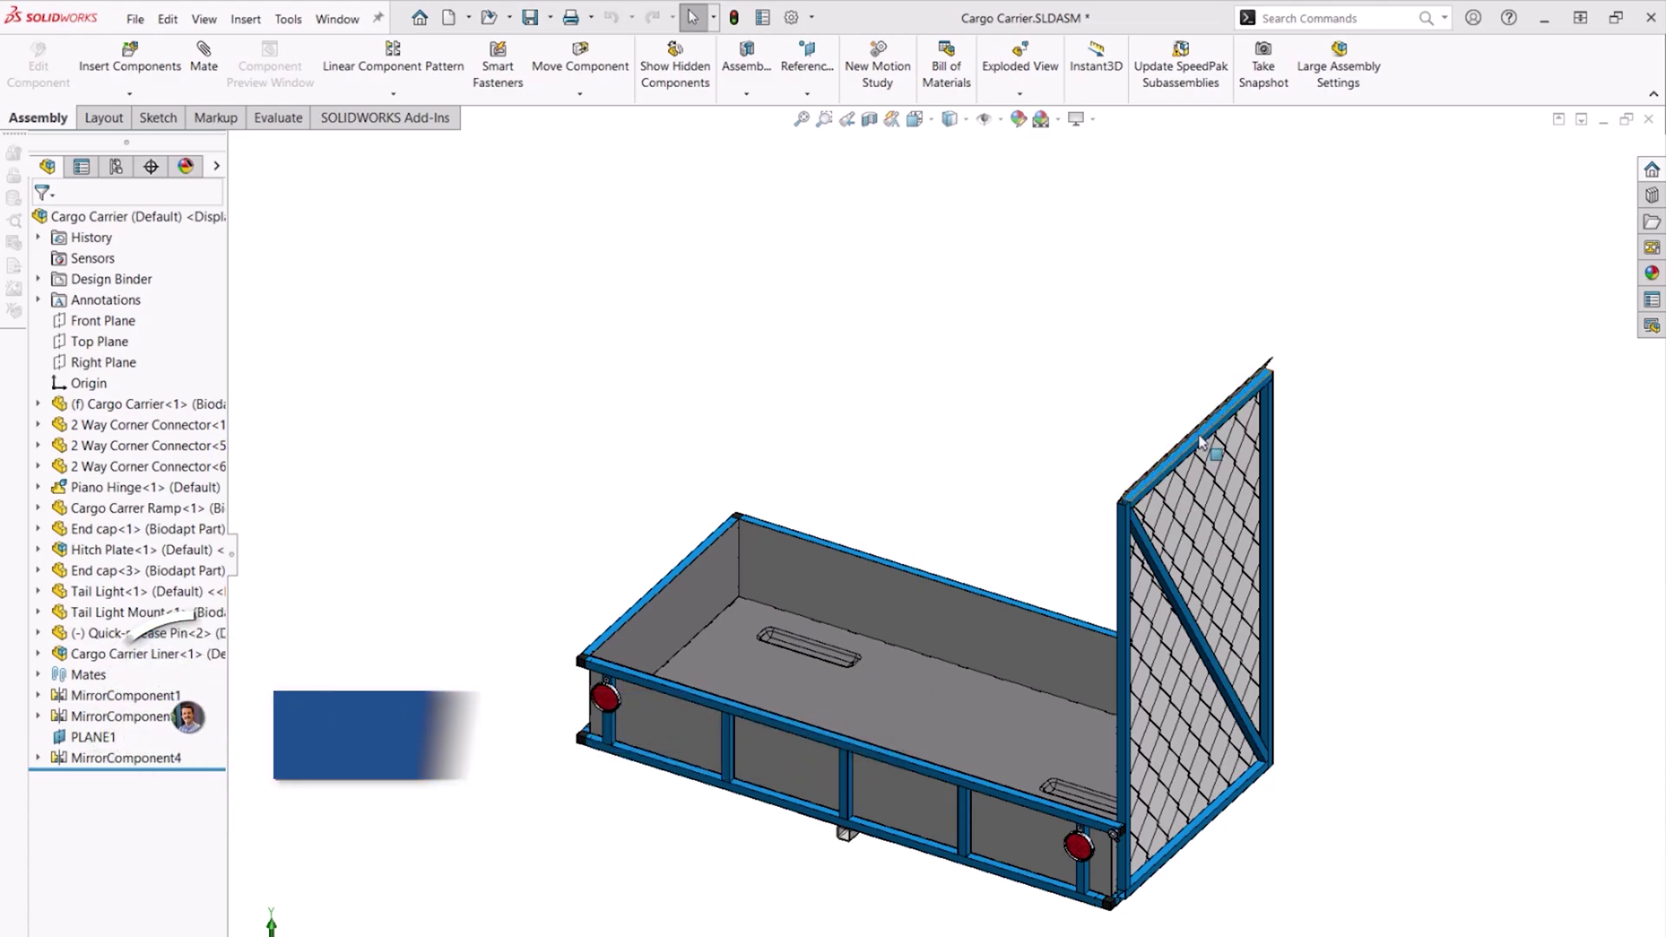
drag(1199, 441, 1562, 859)
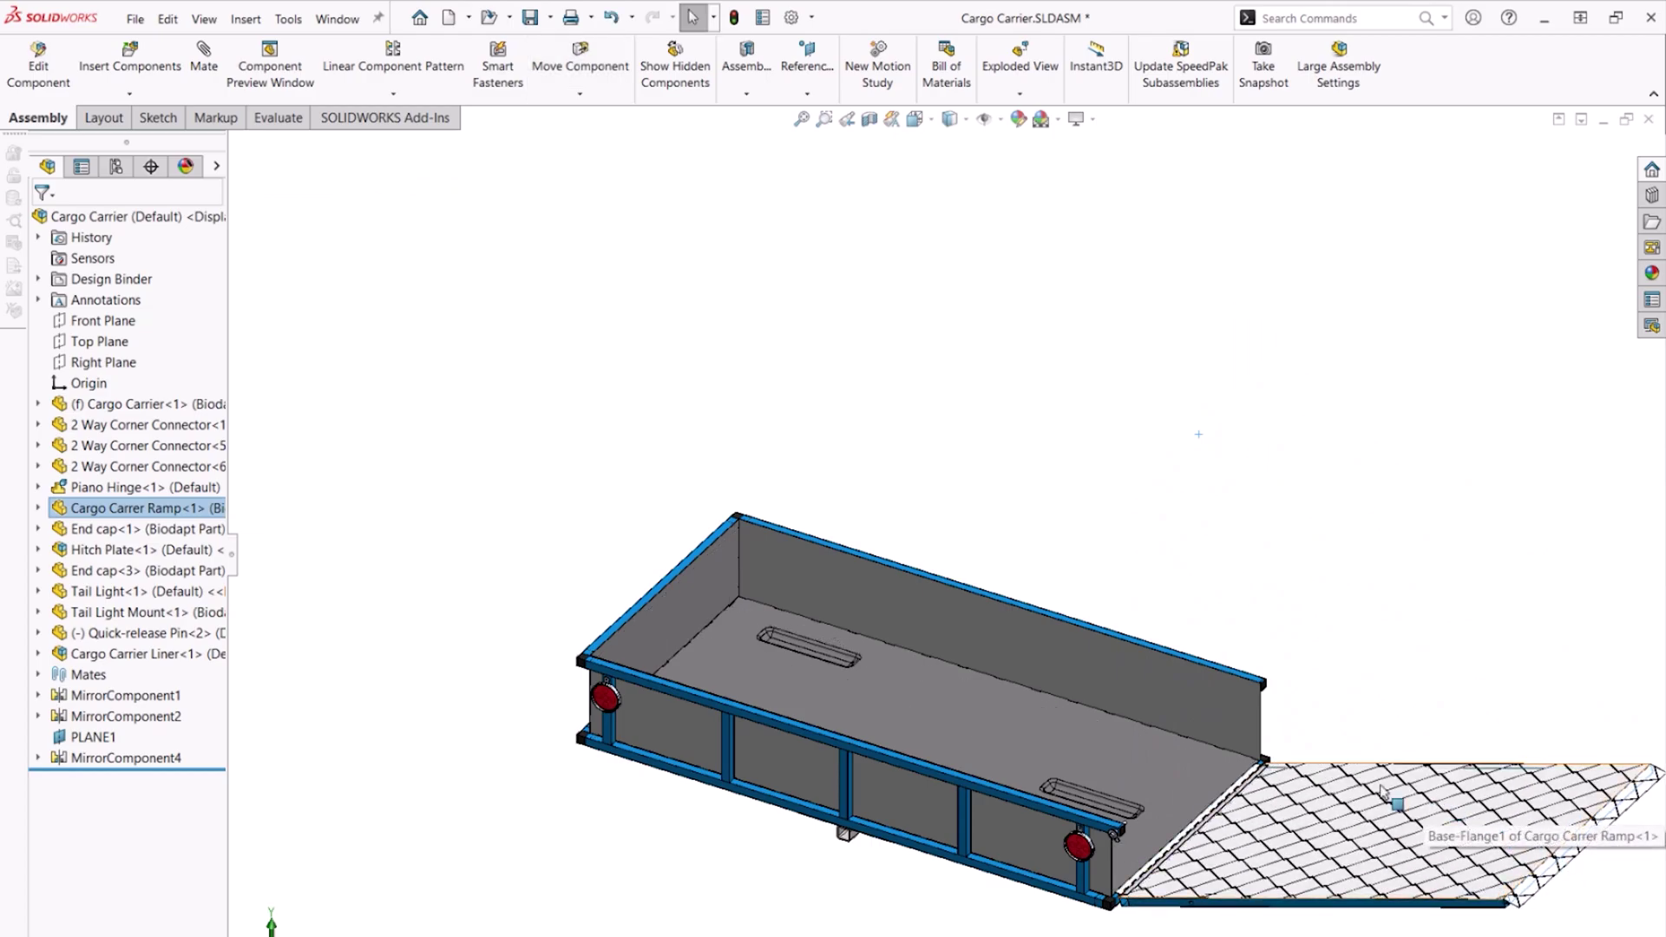
click(162, 655)
right_click(161, 660)
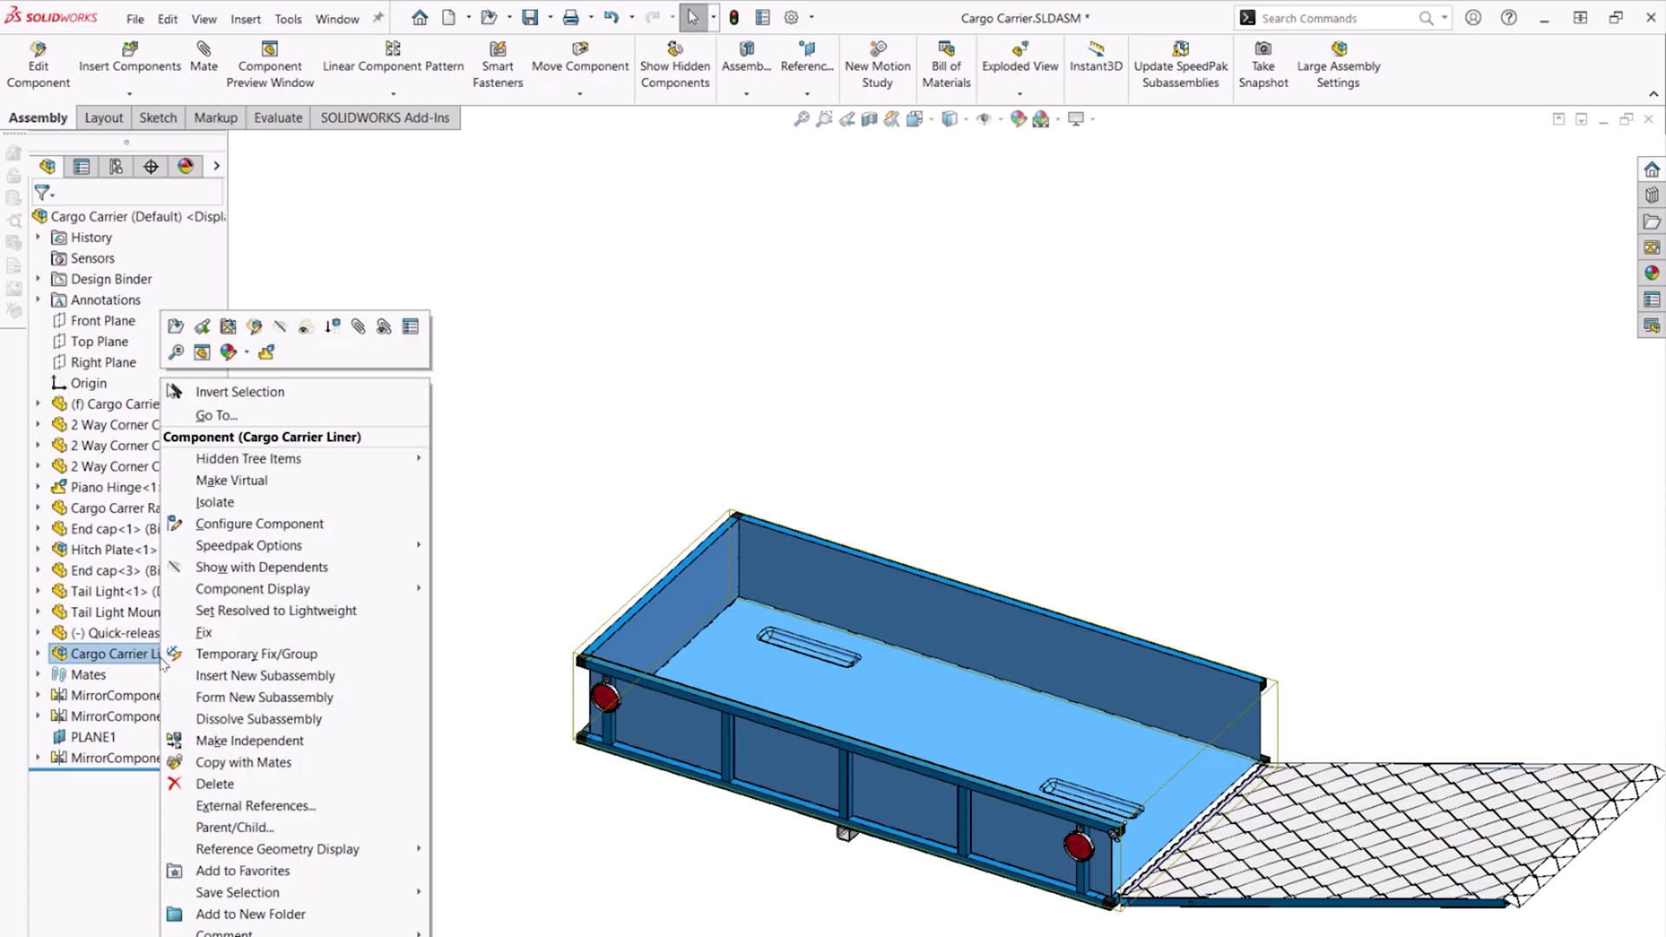
click(215, 502)
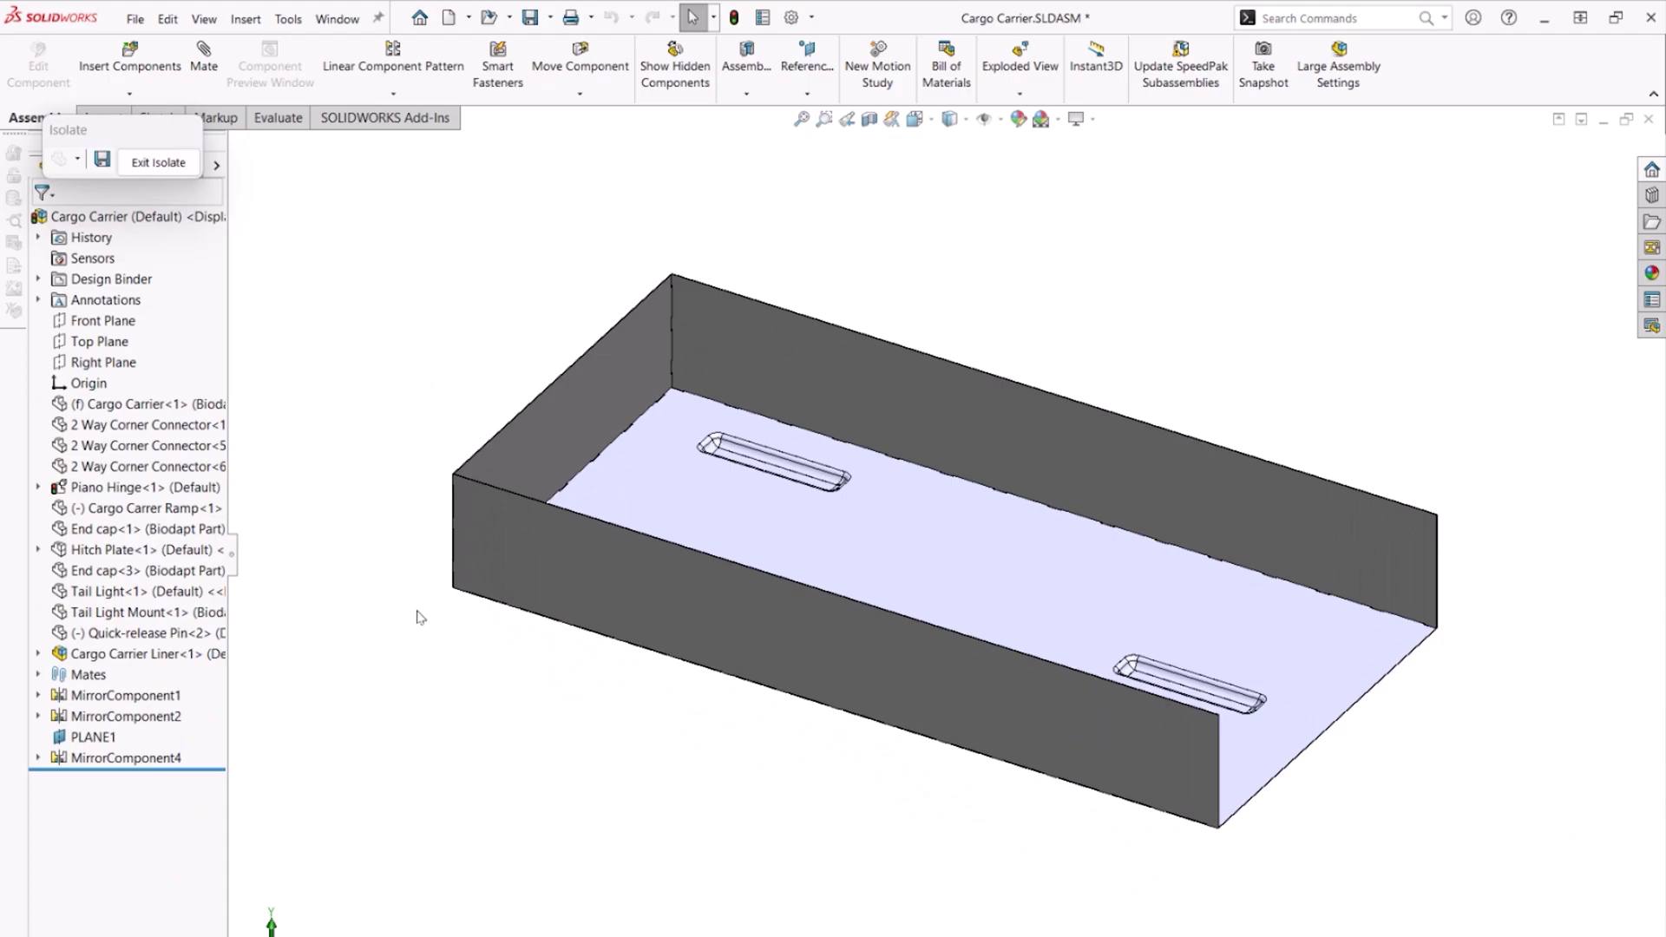
click(175, 173)
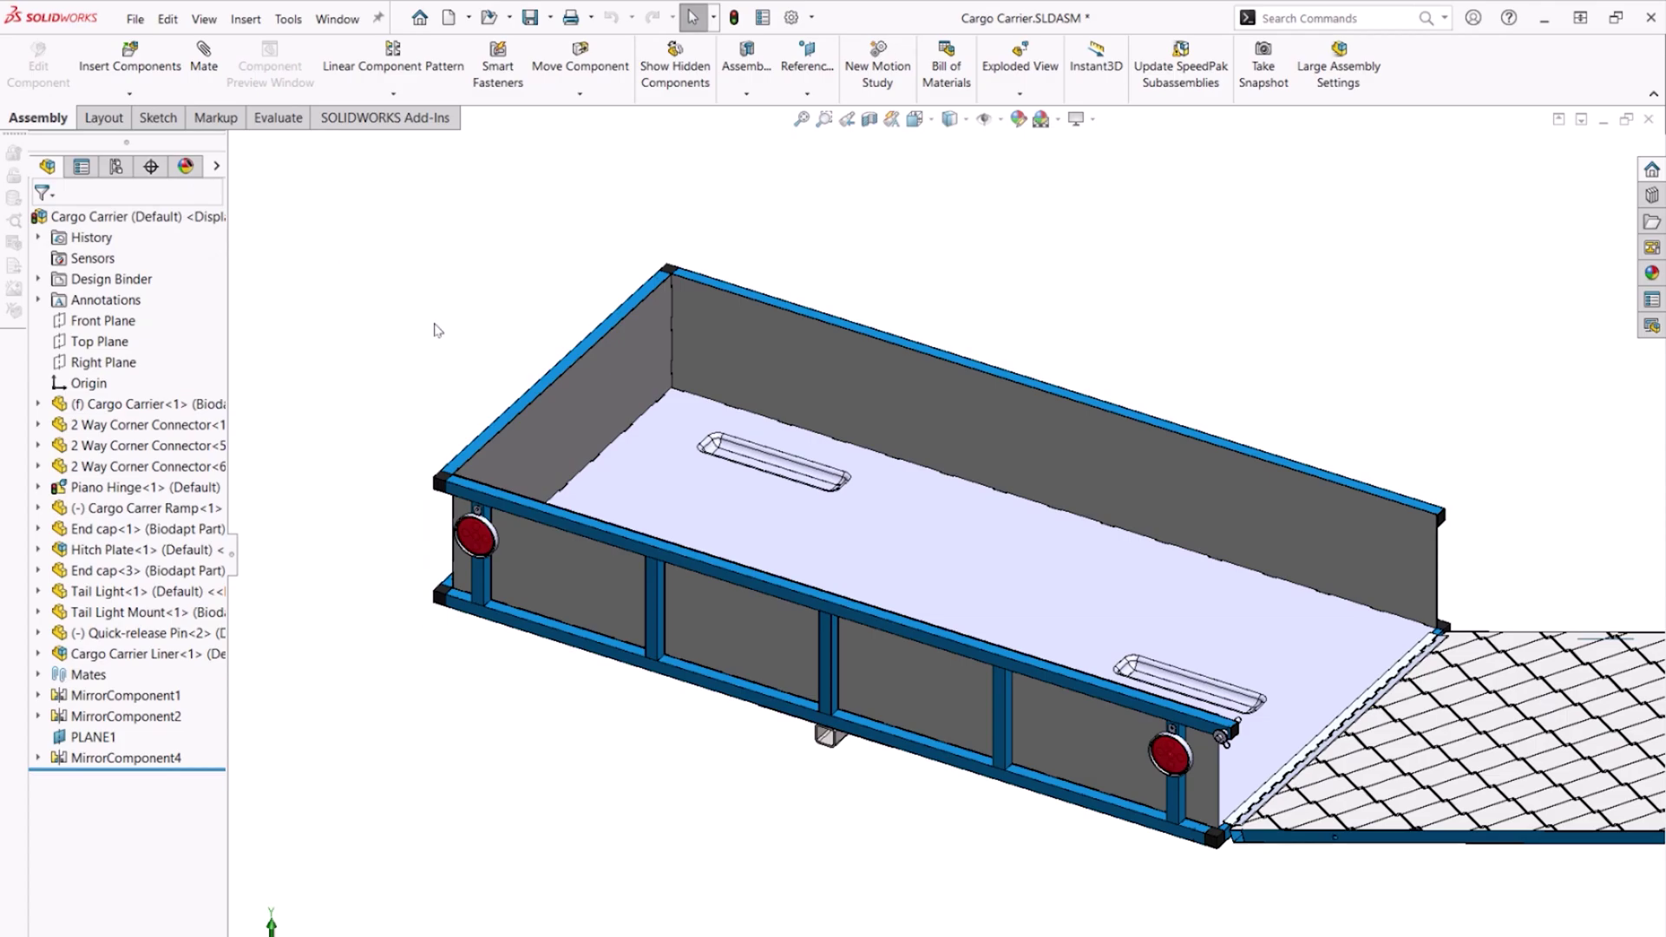
In the Cargo Carrier Liner, copy long_side with mates to the base plate face, Front Plane and Right Plane
key(ctrl+Tab)
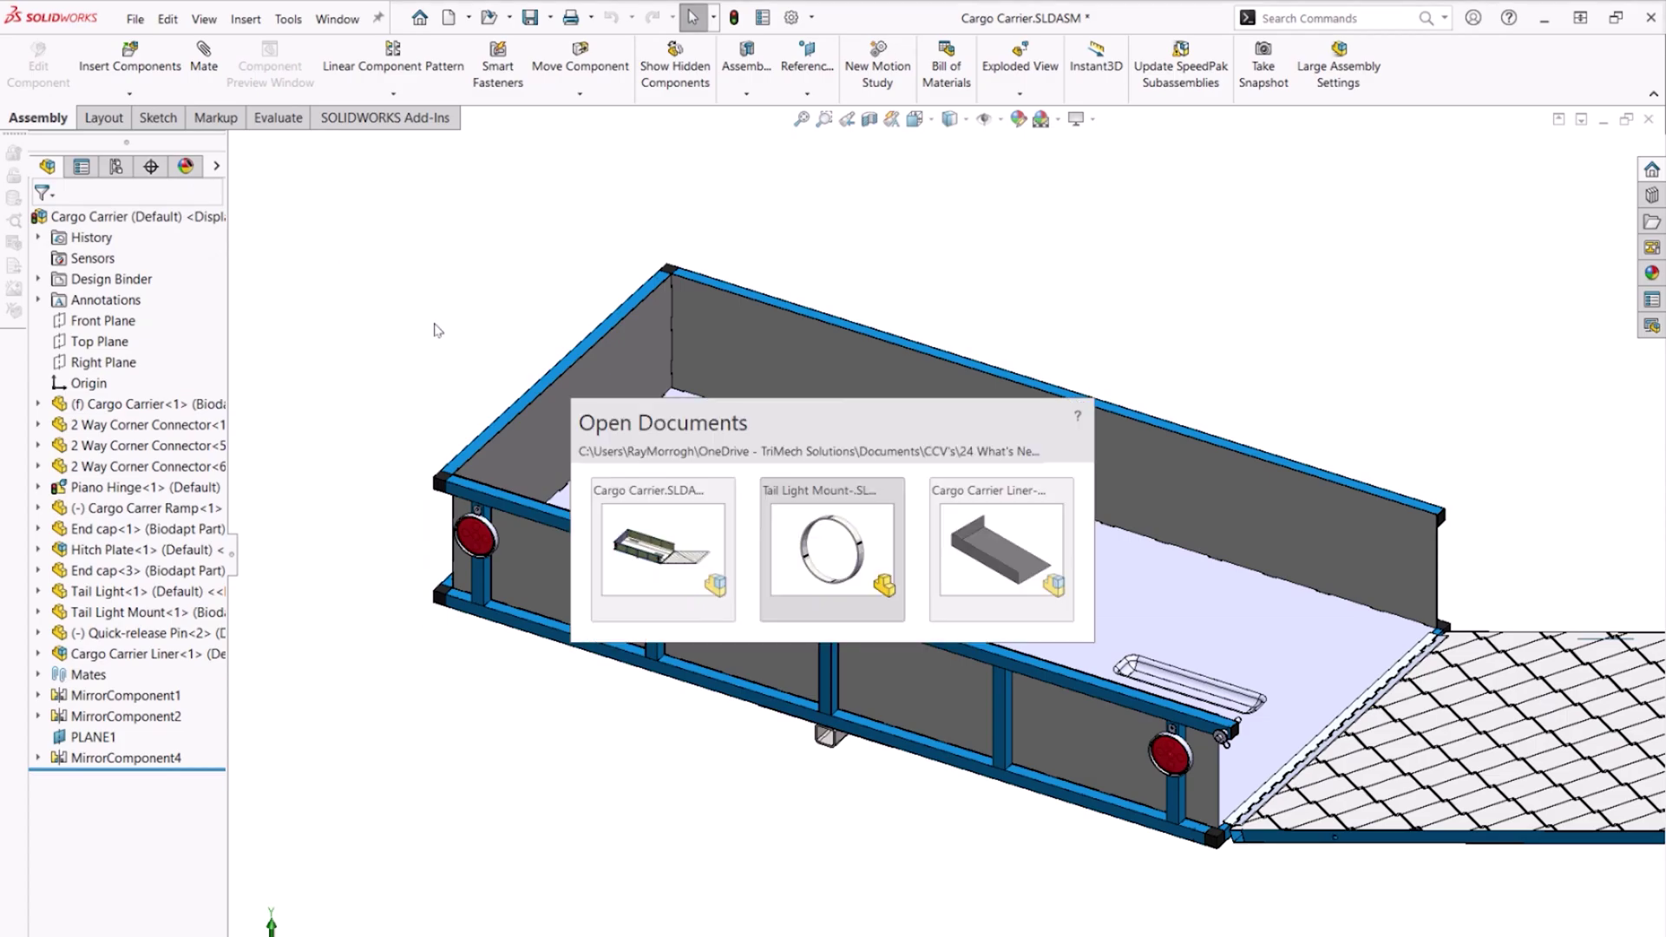
click(1039, 548)
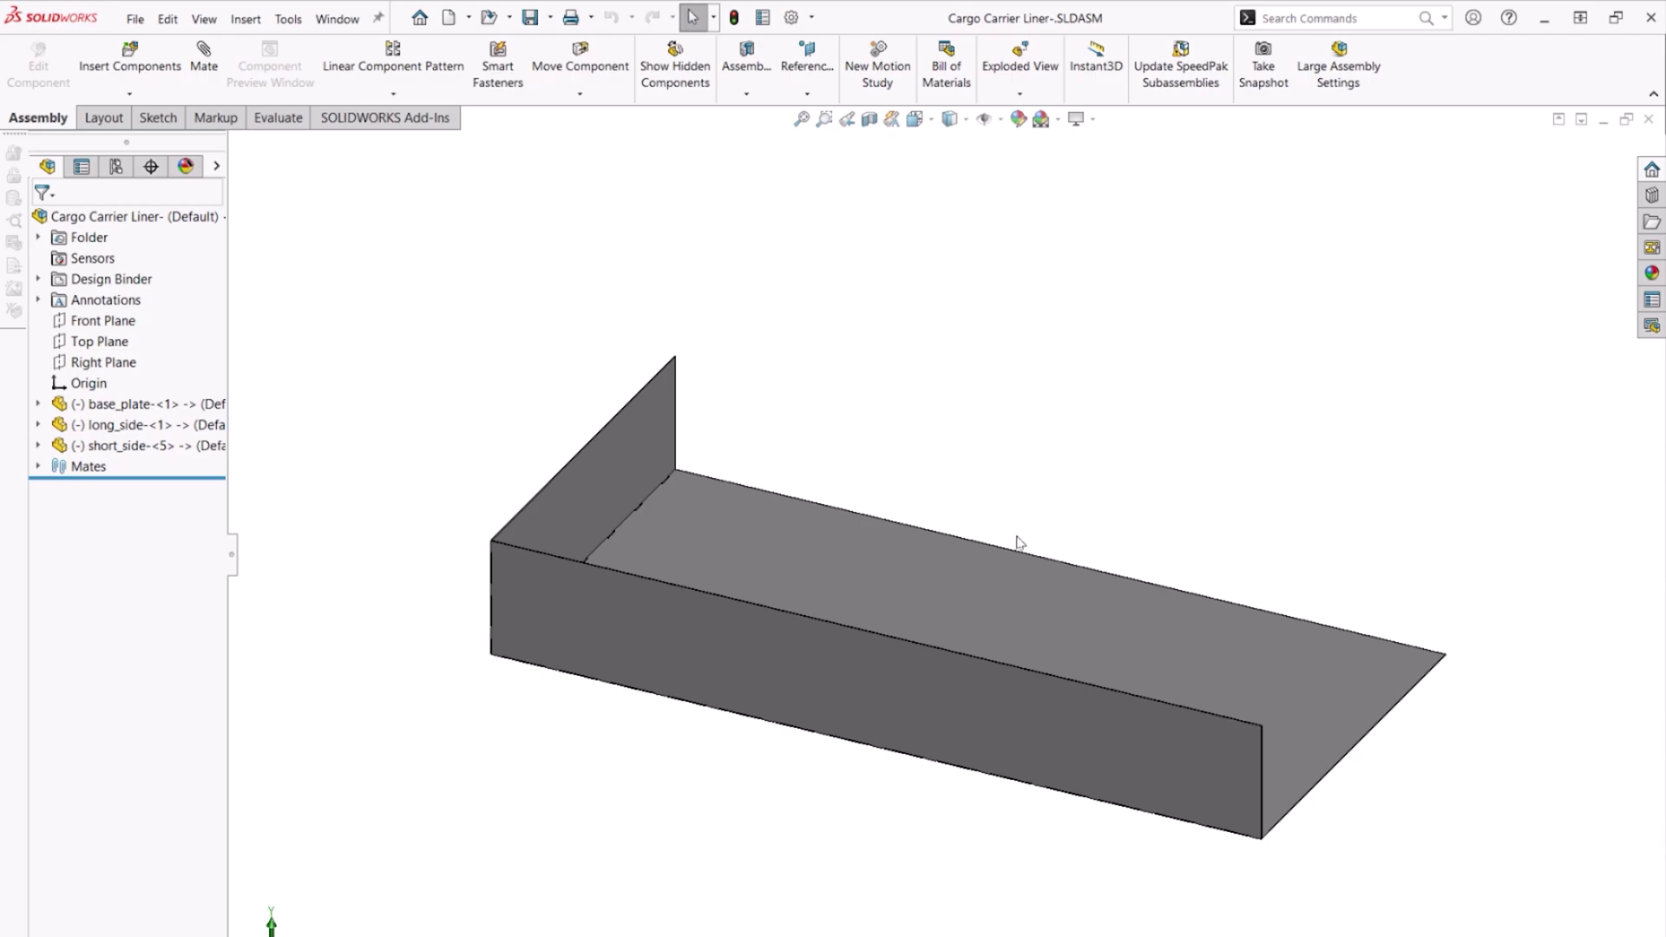
right_click(829, 676)
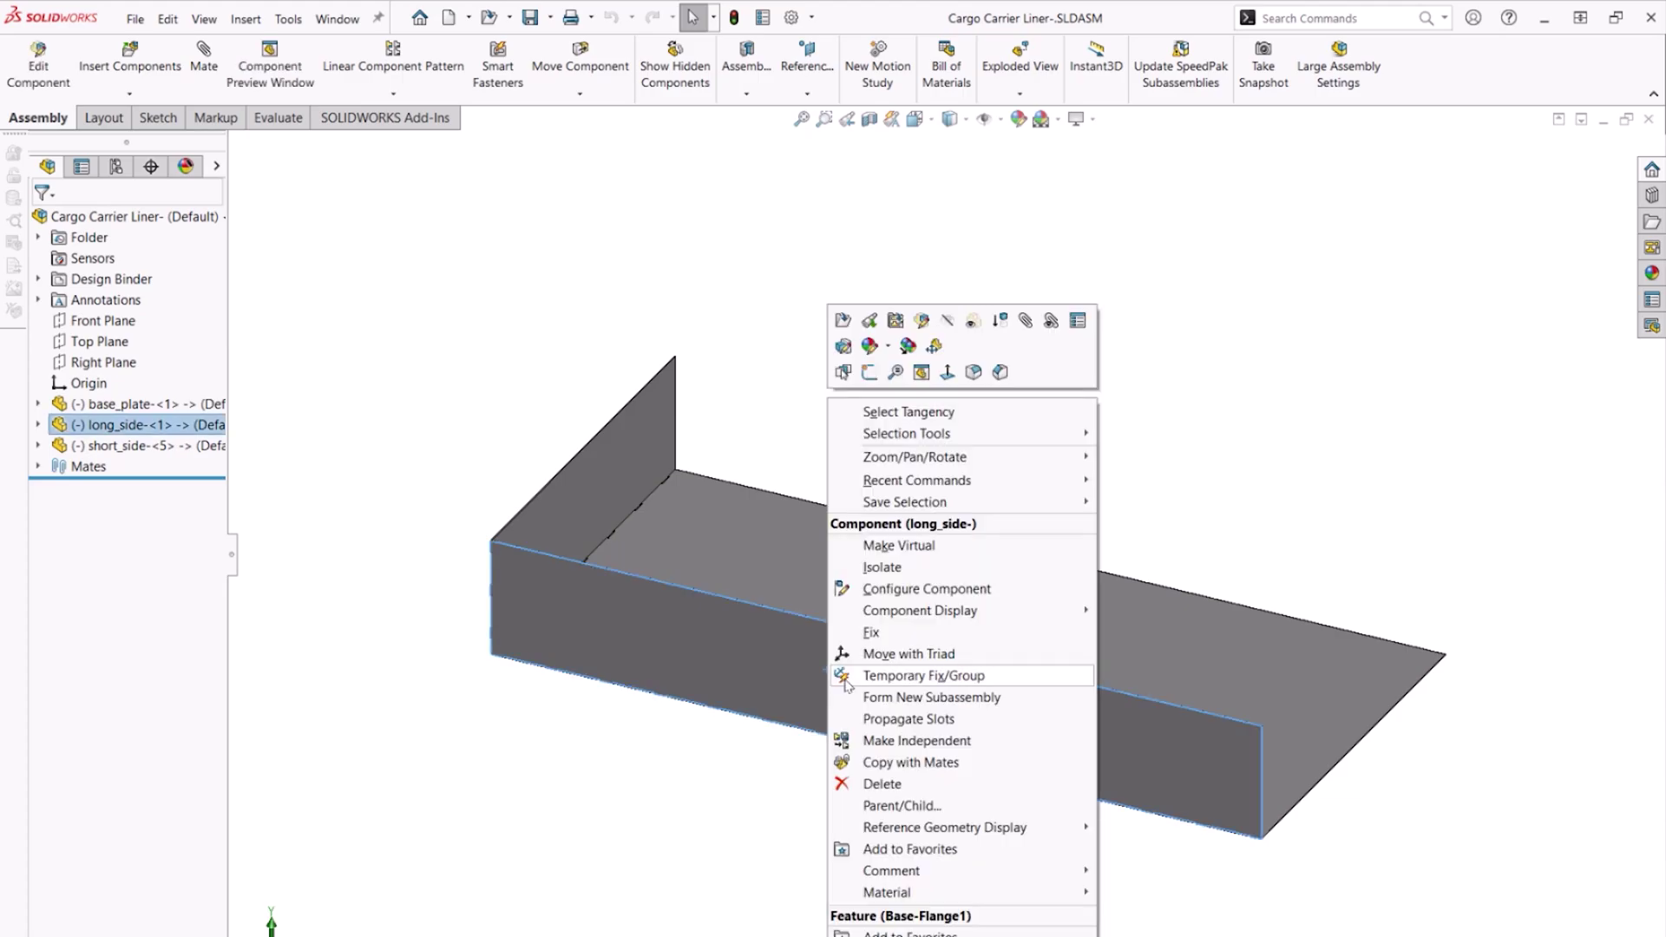
click(1018, 773)
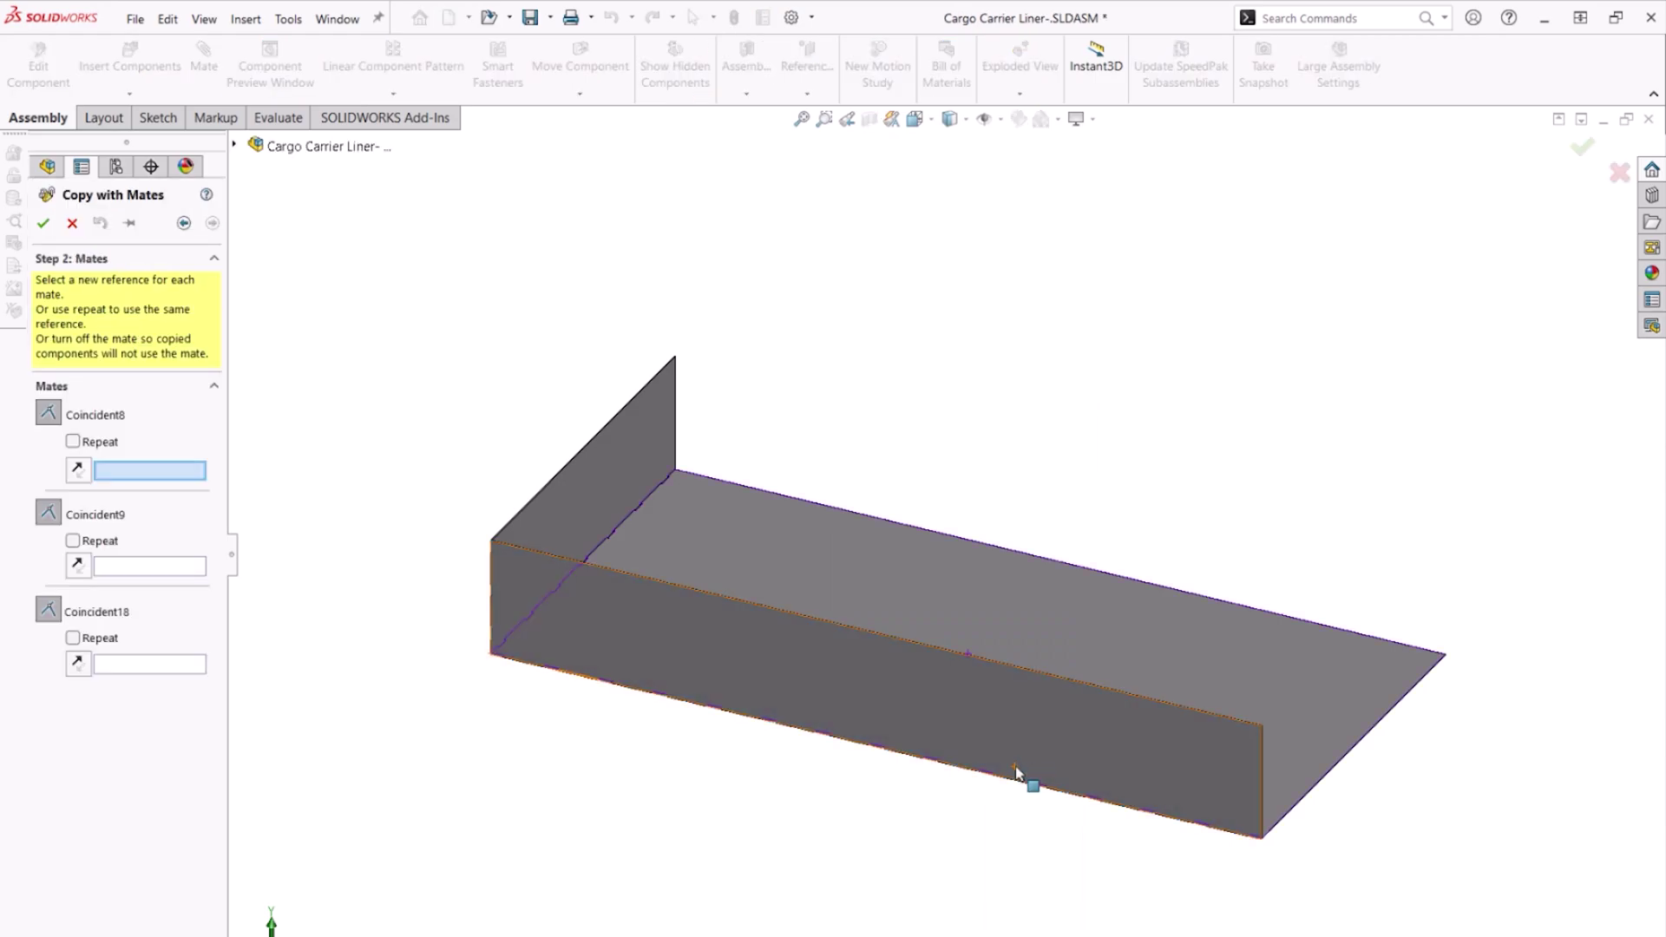
click(1003, 617)
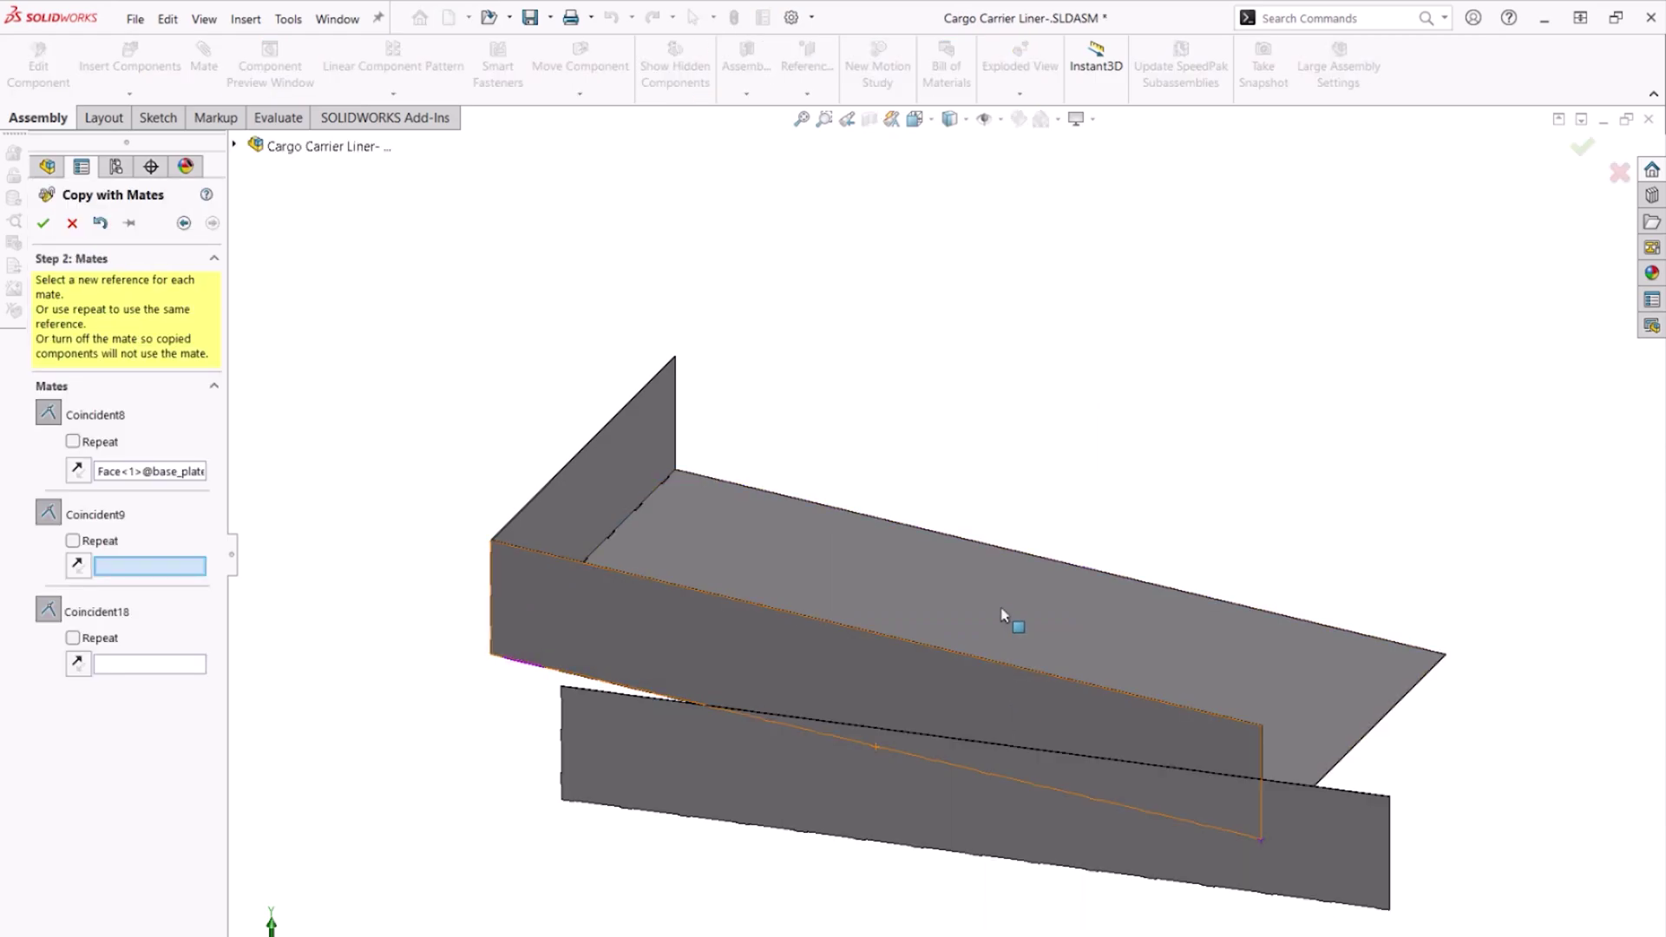
click(235, 145)
click(321, 253)
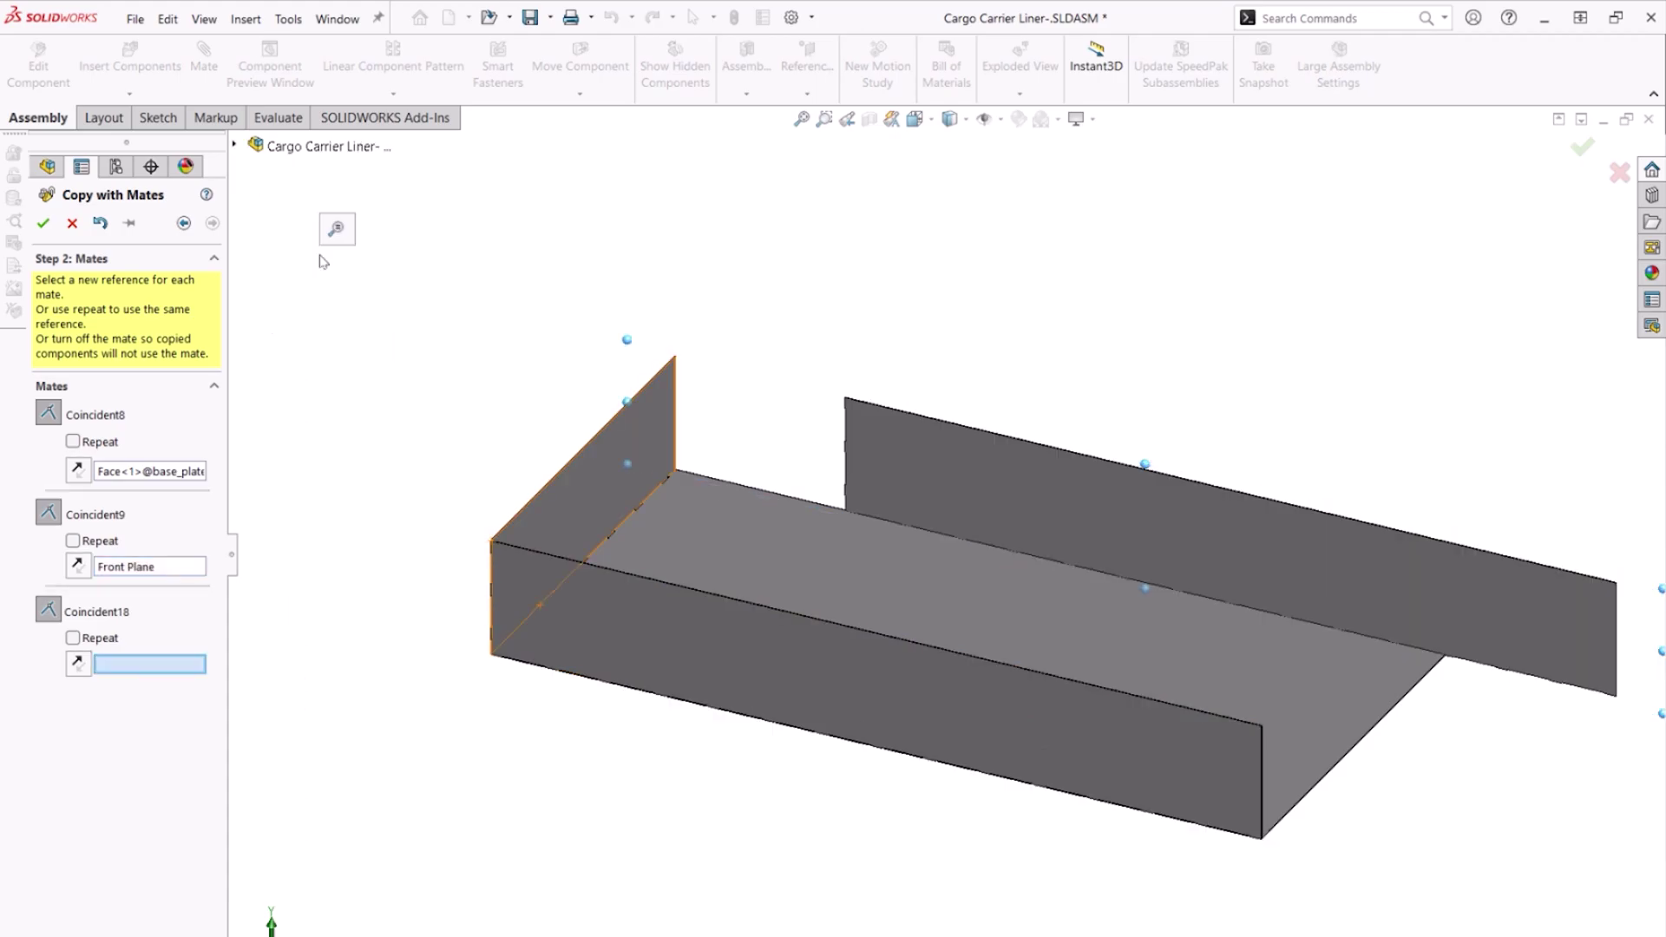
click(326, 293)
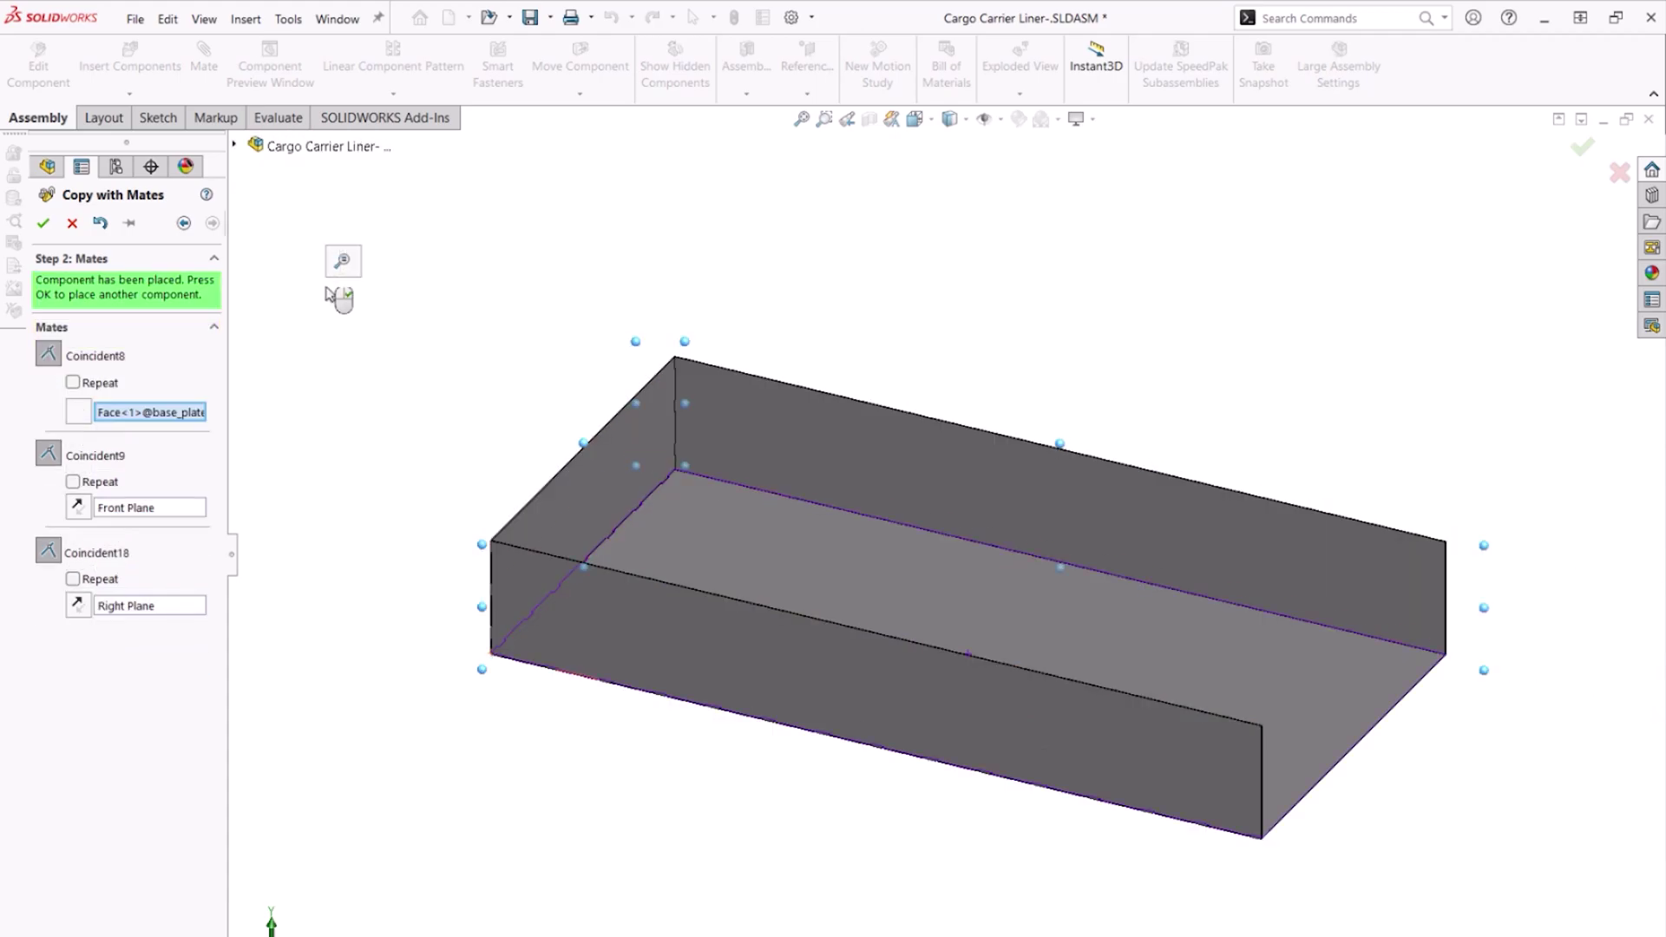
right_click(328, 295)
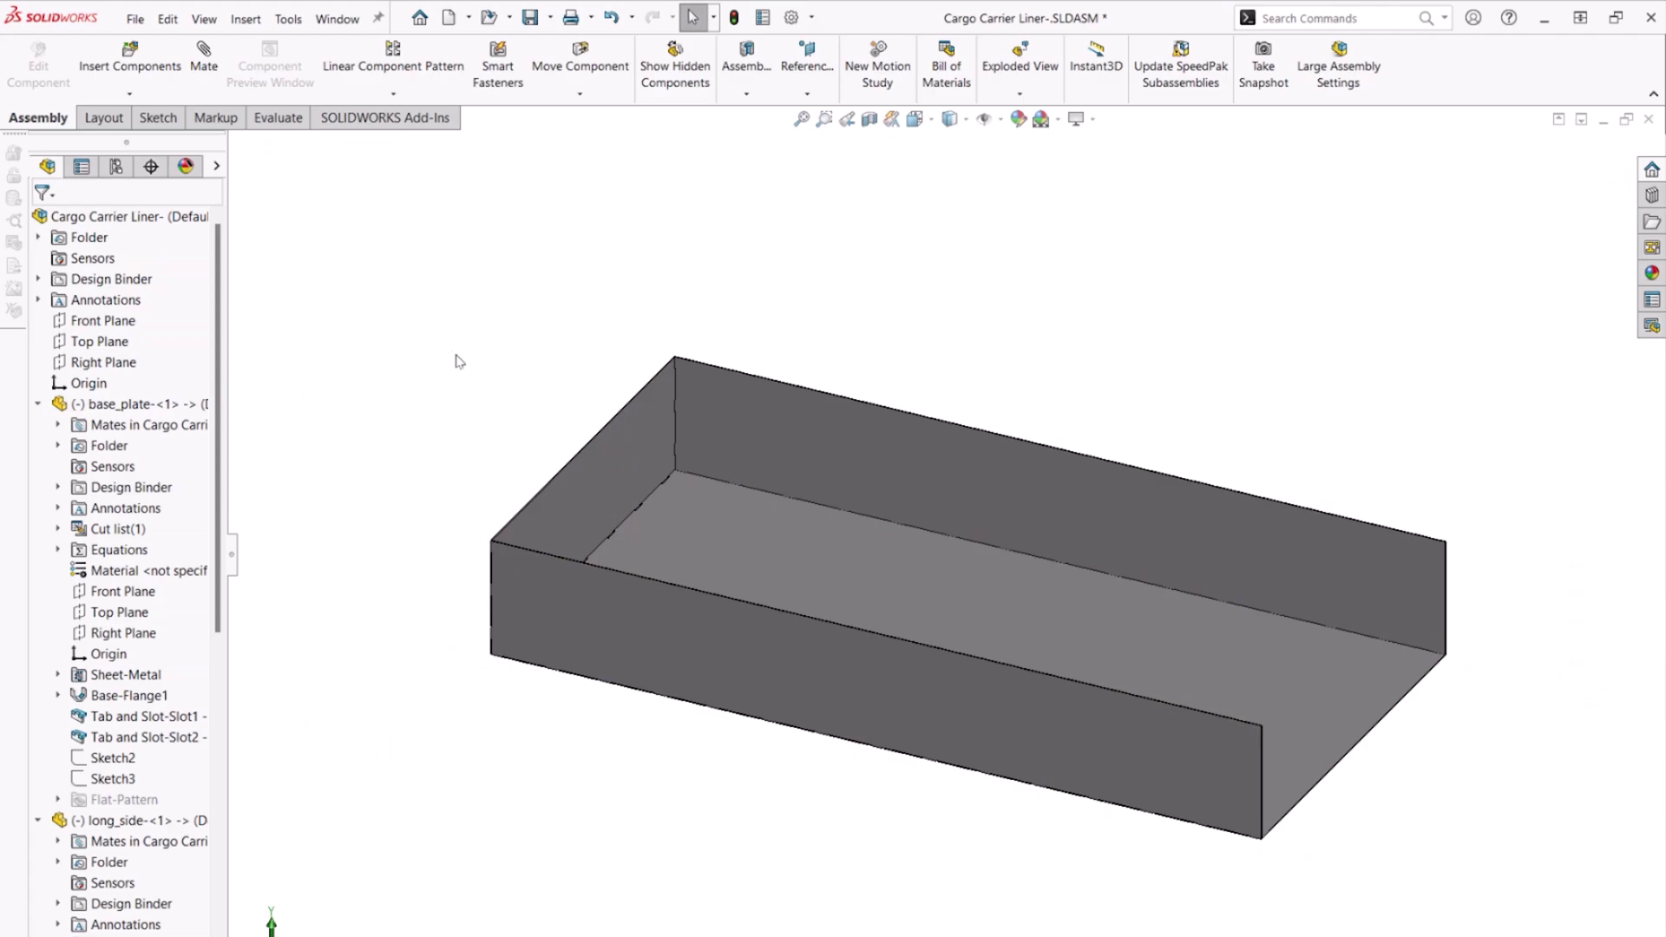
Propagate long_side's slots to all instances, then zoom to fit the whole tray
right_drag(464, 358, 463, 317)
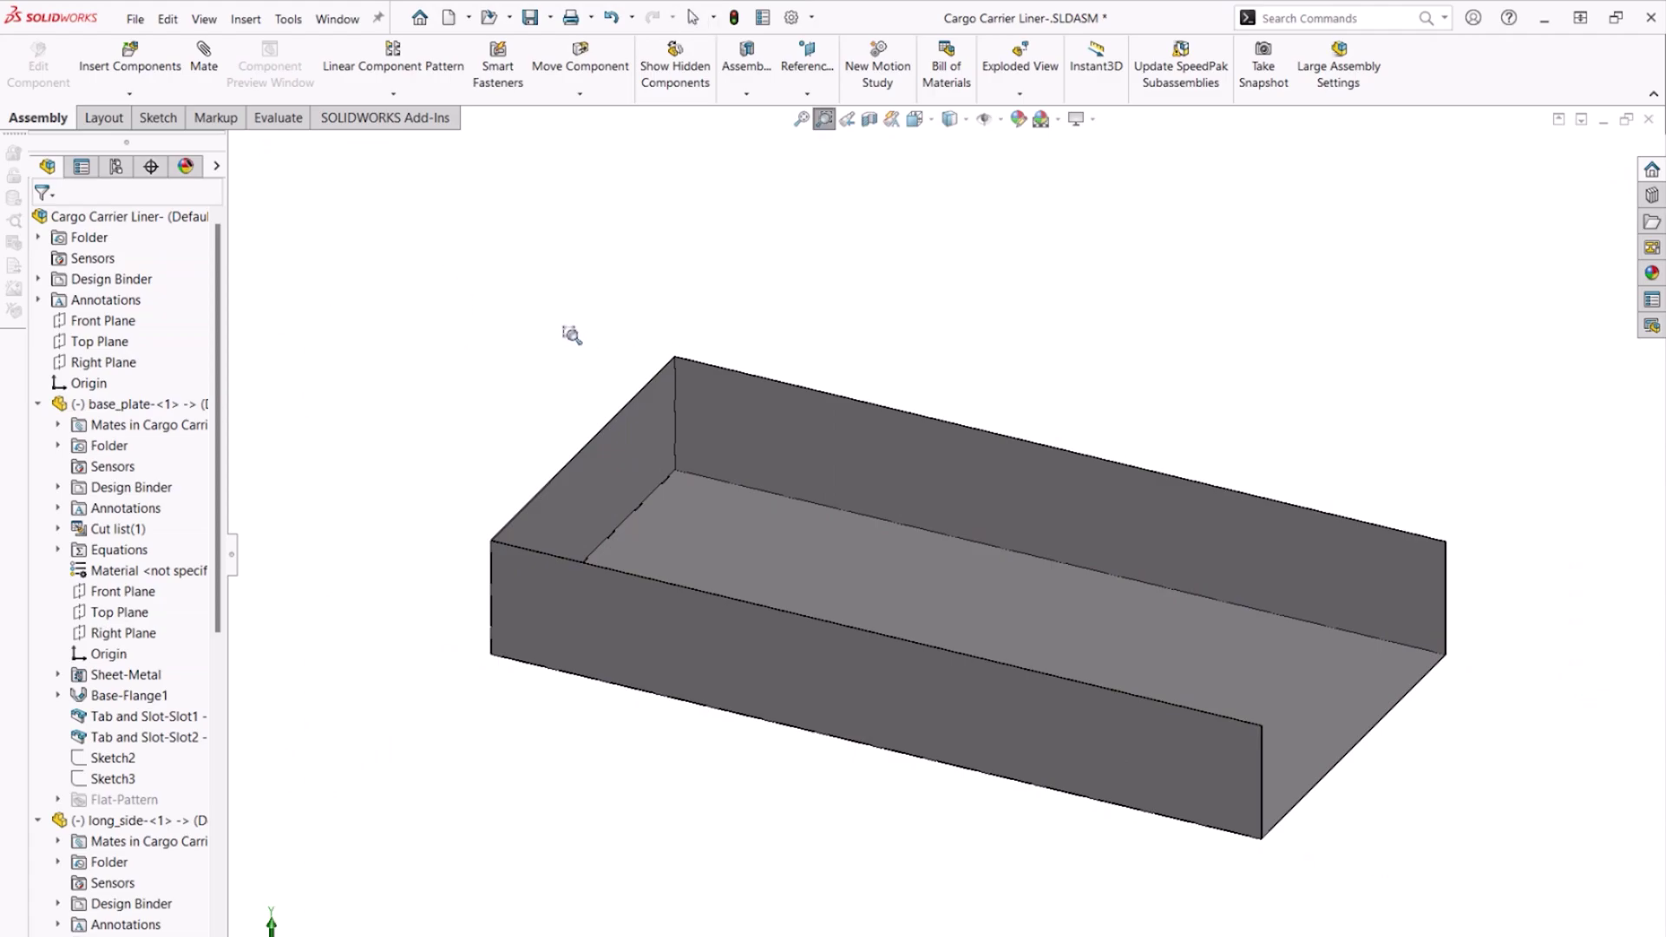
drag(560, 338, 814, 564)
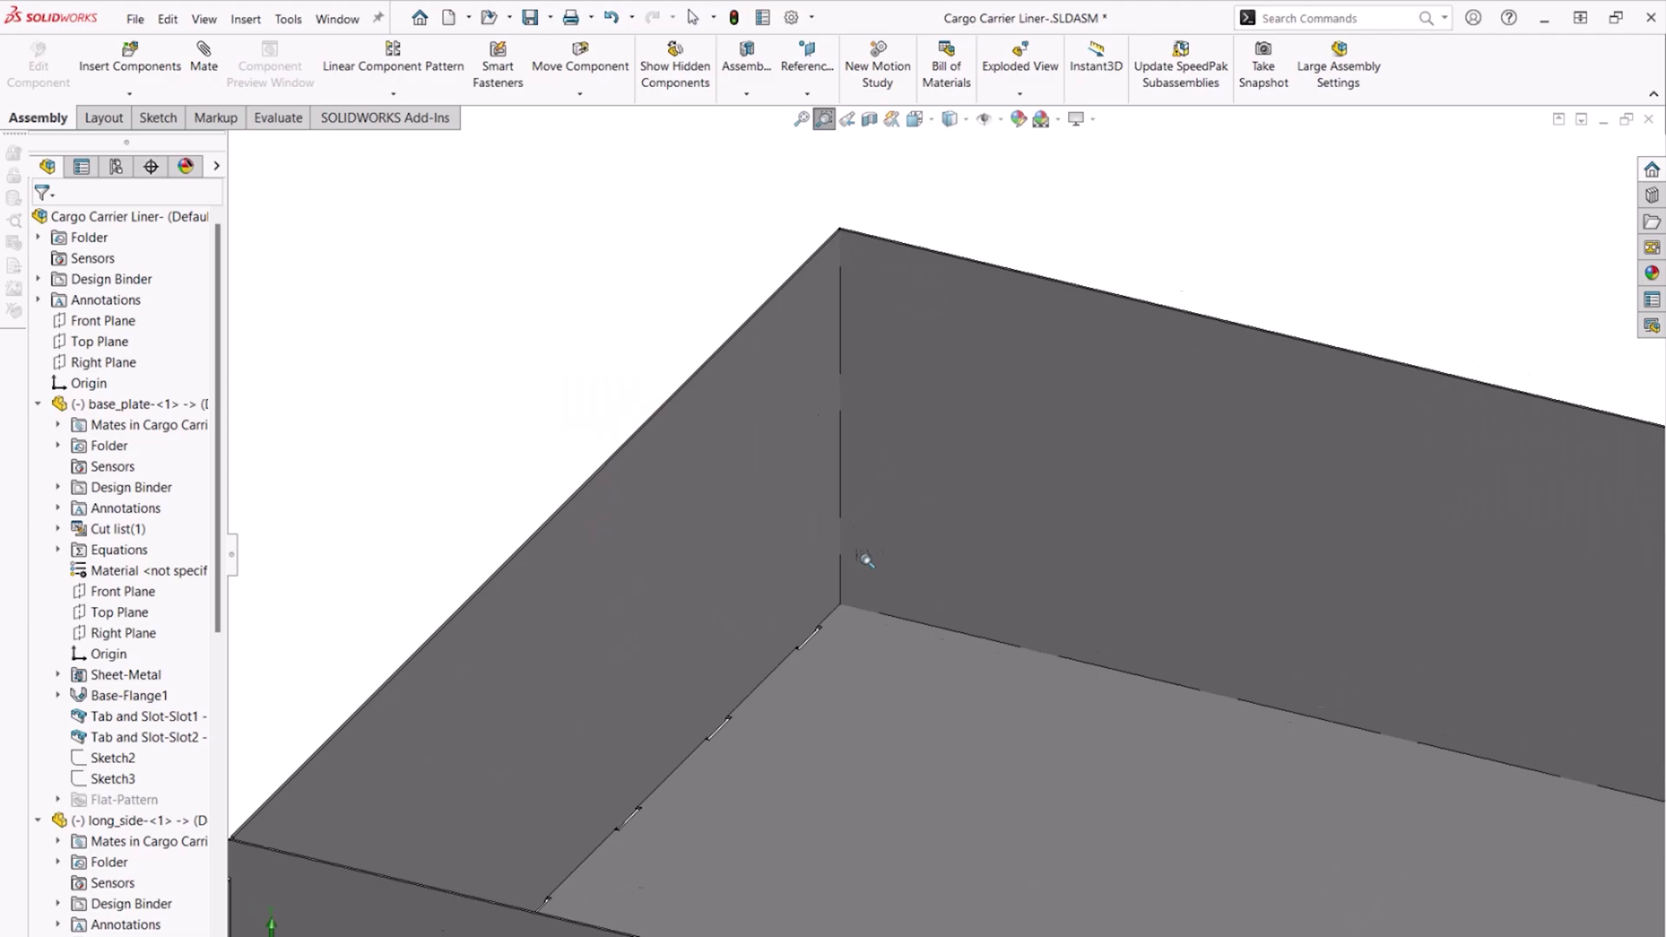
right_click(1093, 456)
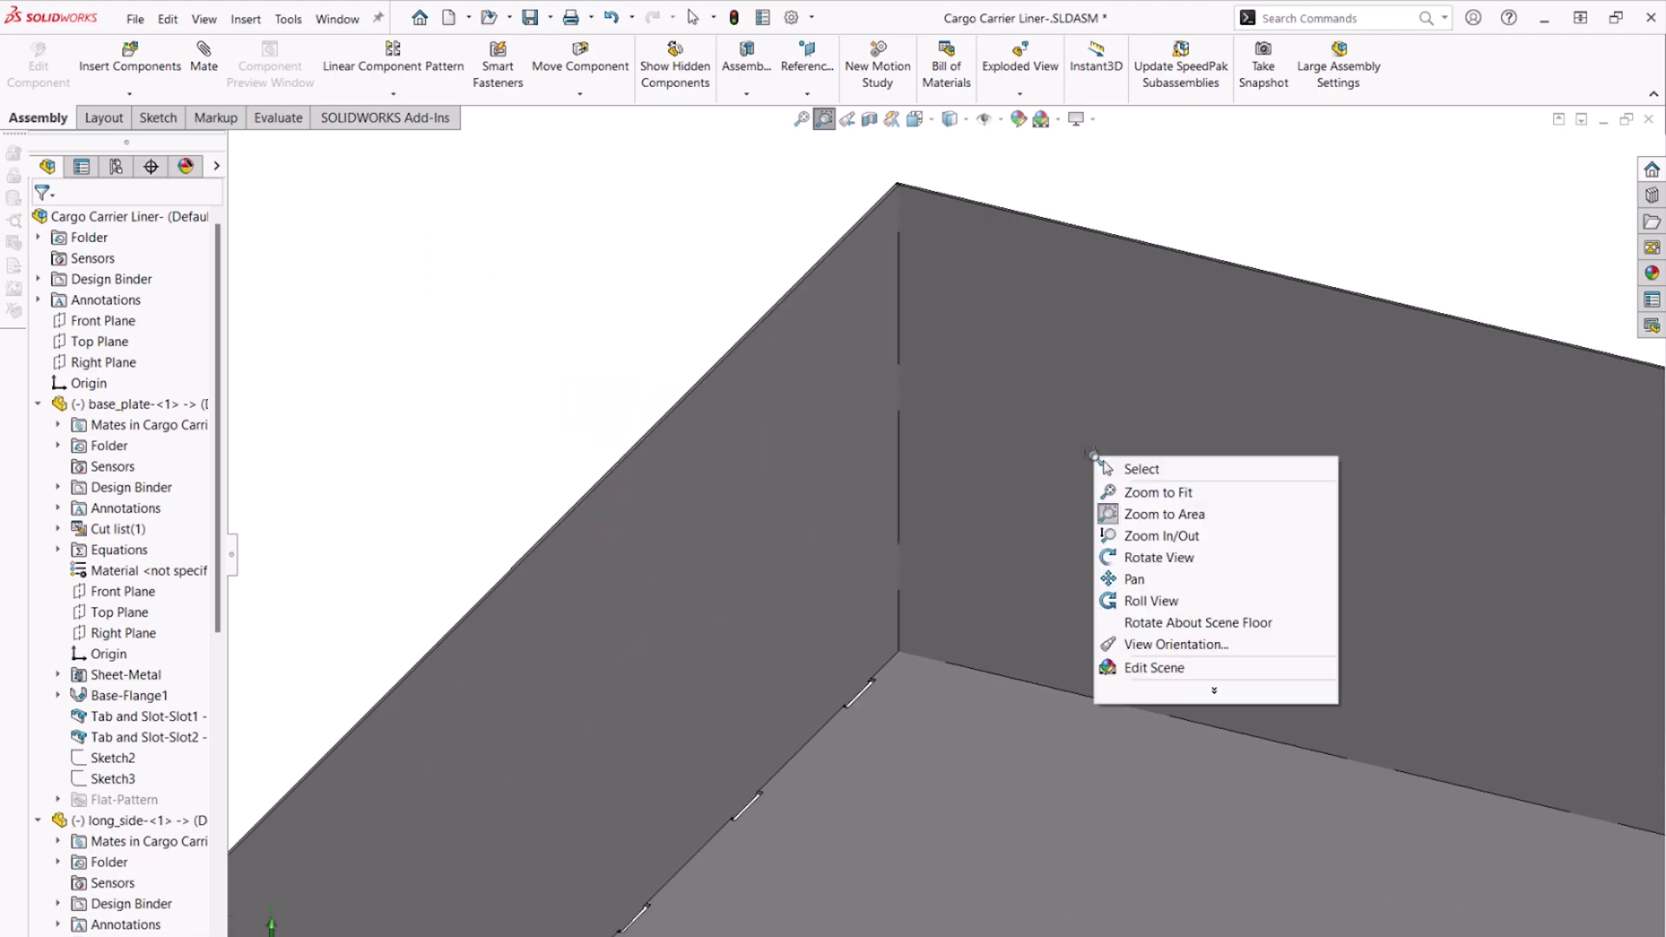
click(1120, 465)
right_click(1137, 466)
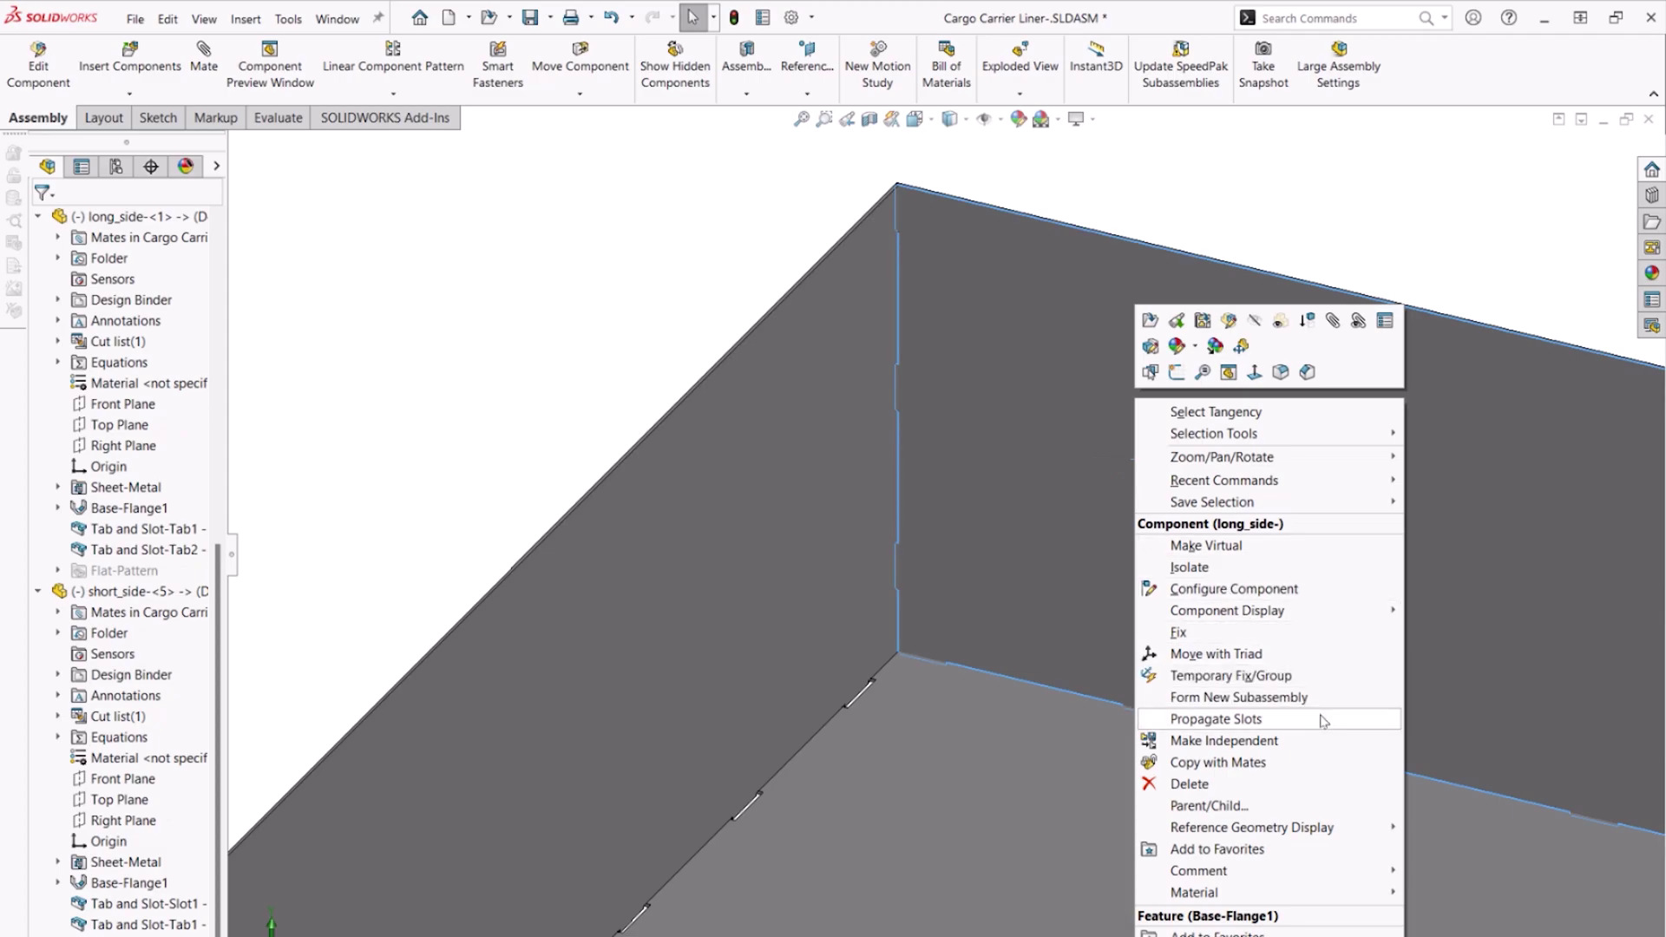
click(1216, 719)
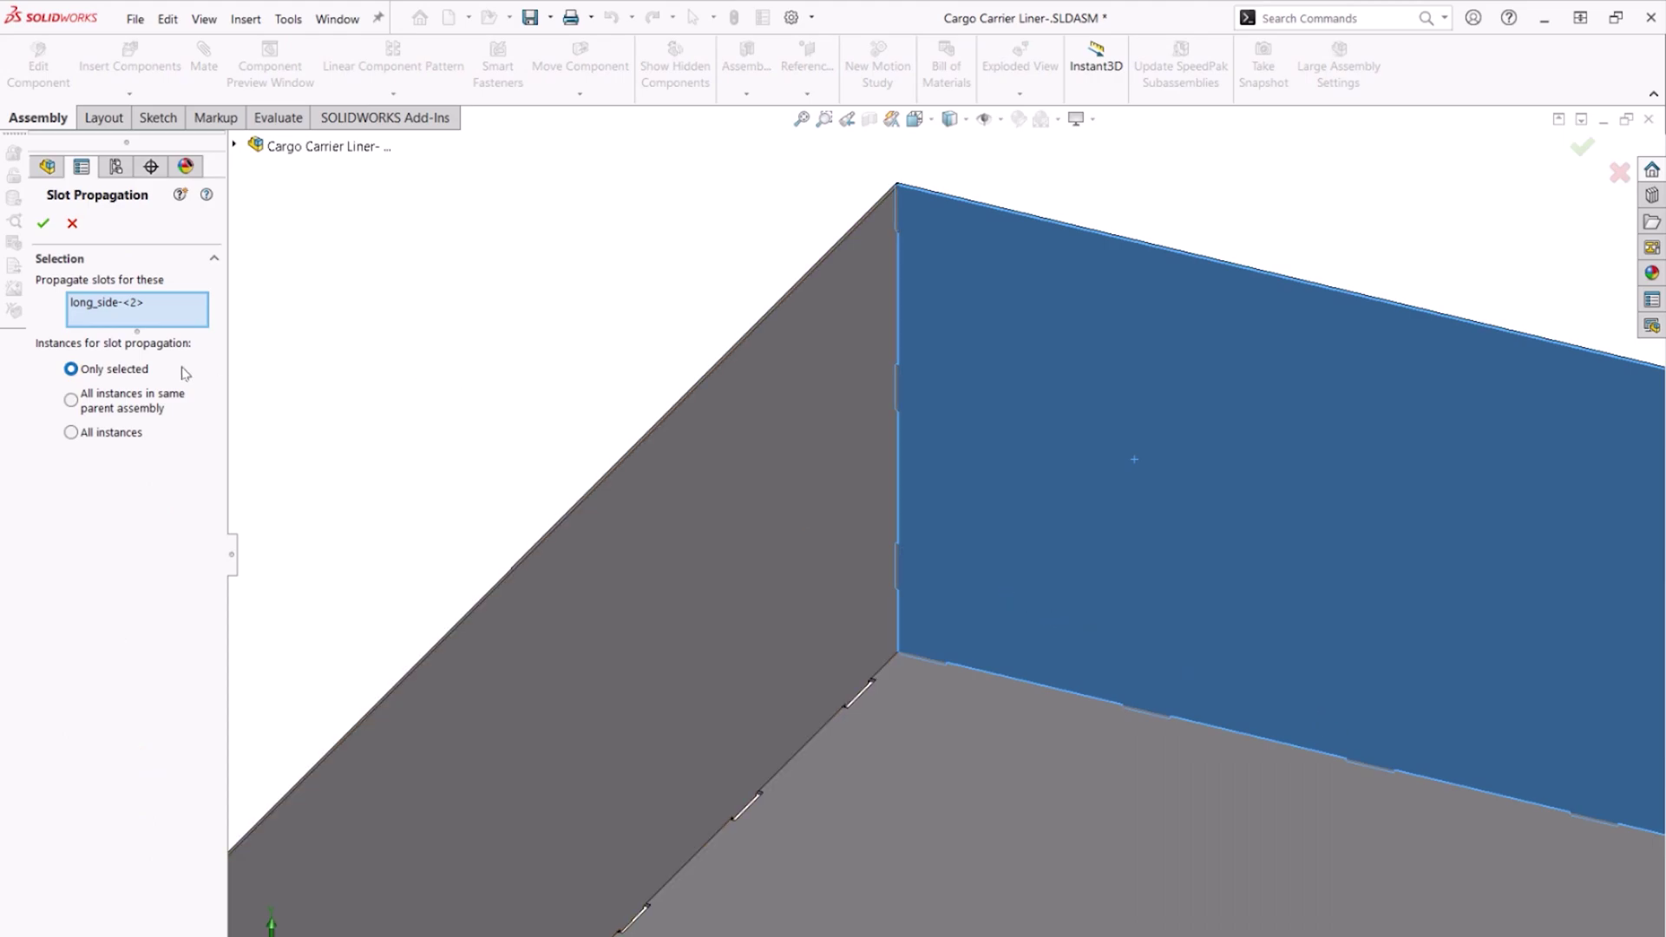
click(71, 433)
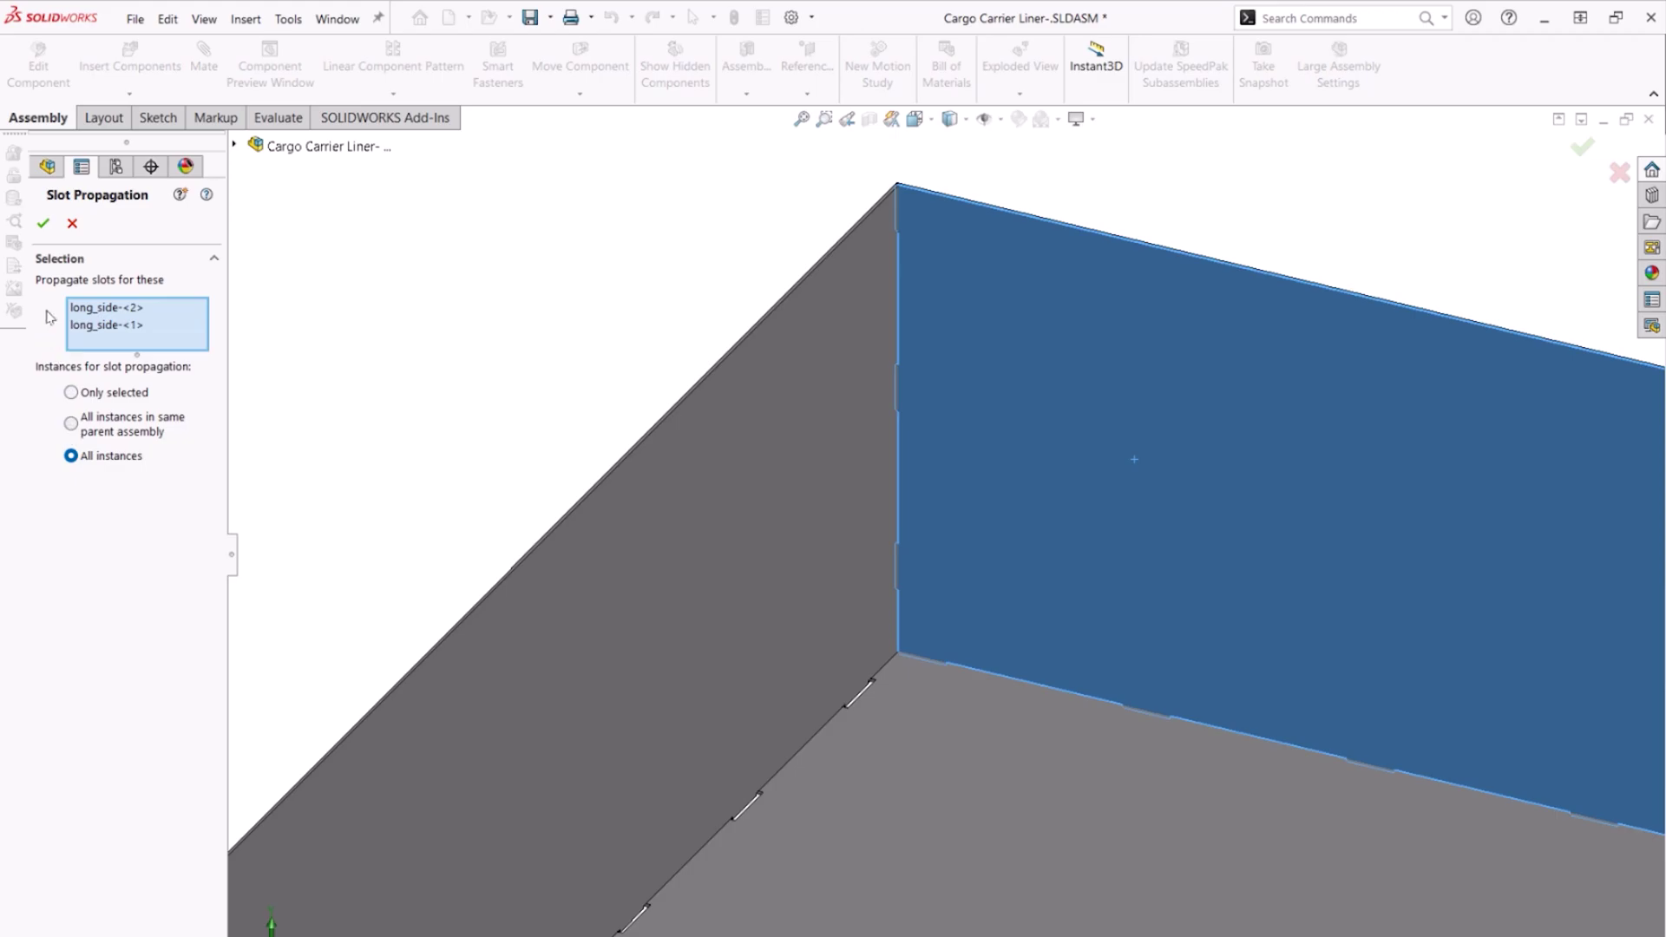
click(41, 226)
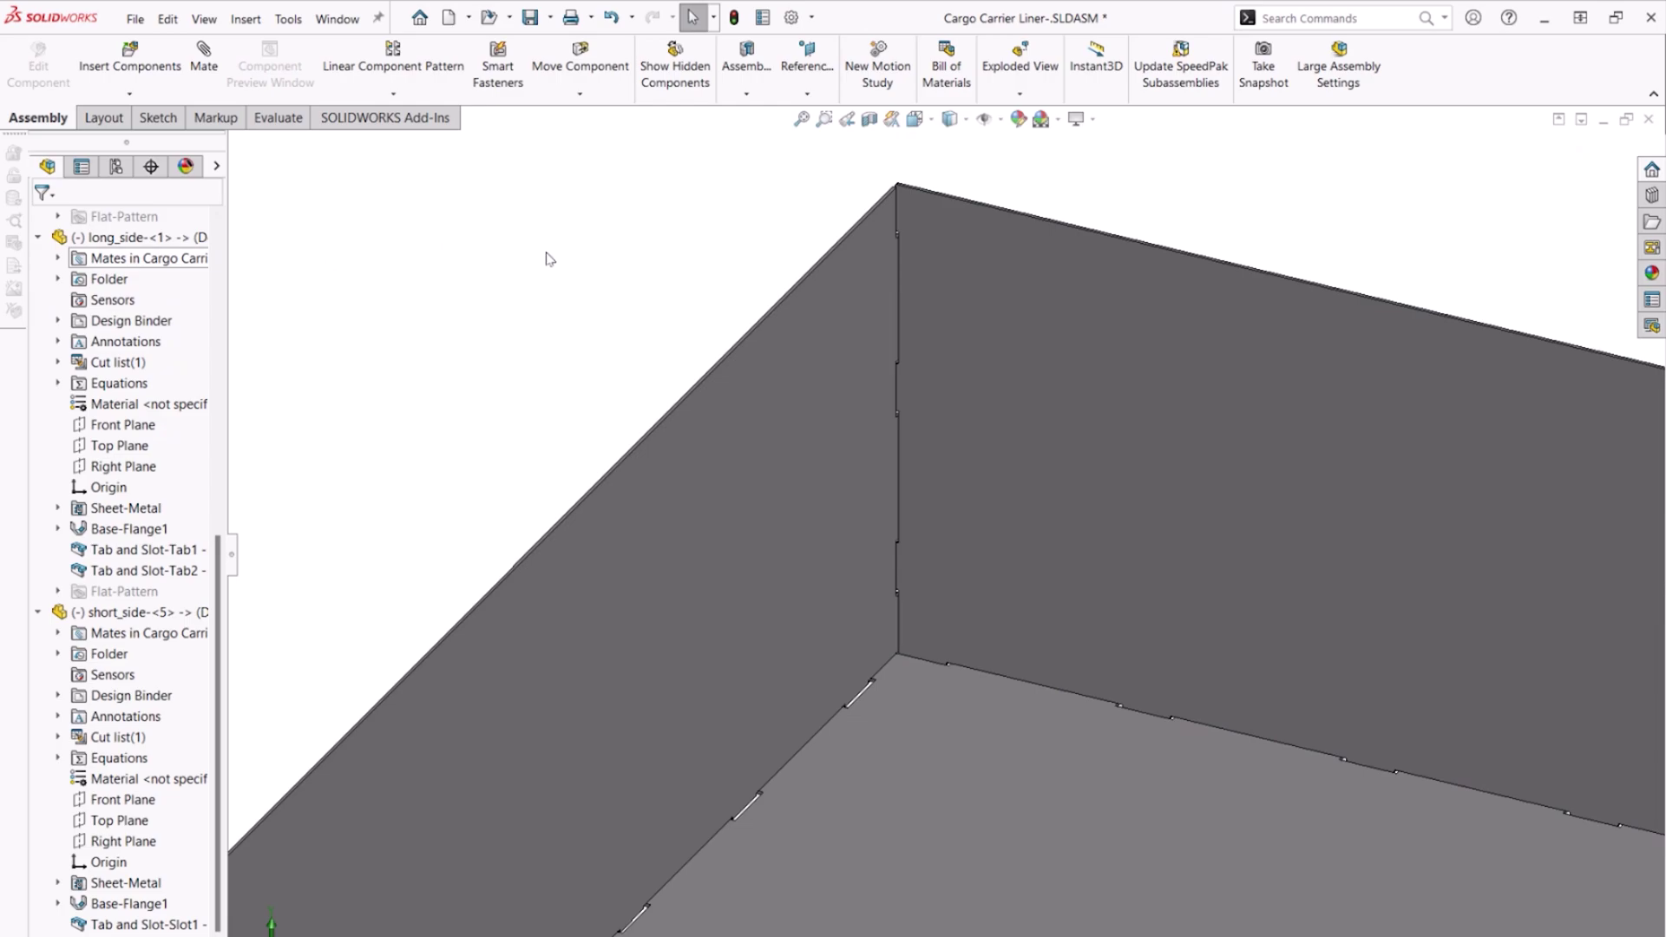
key(f)
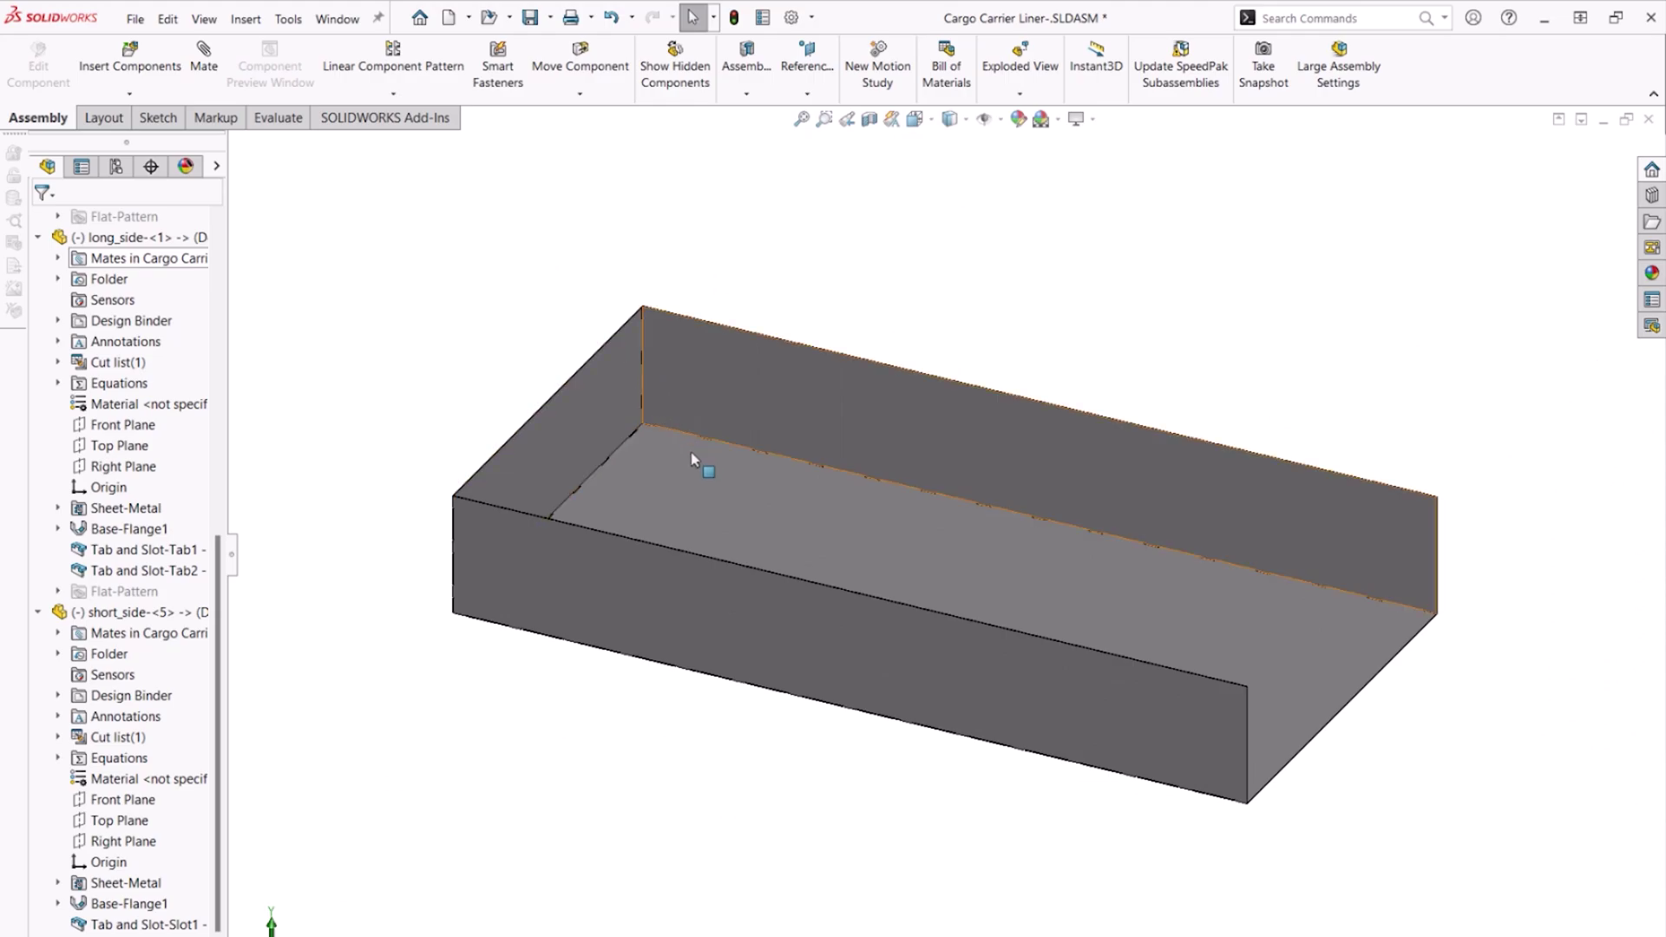
Open the base_plate part and show Sketch2's 350 × 75 rectangle dimensions with Instant3D on
click(711, 489)
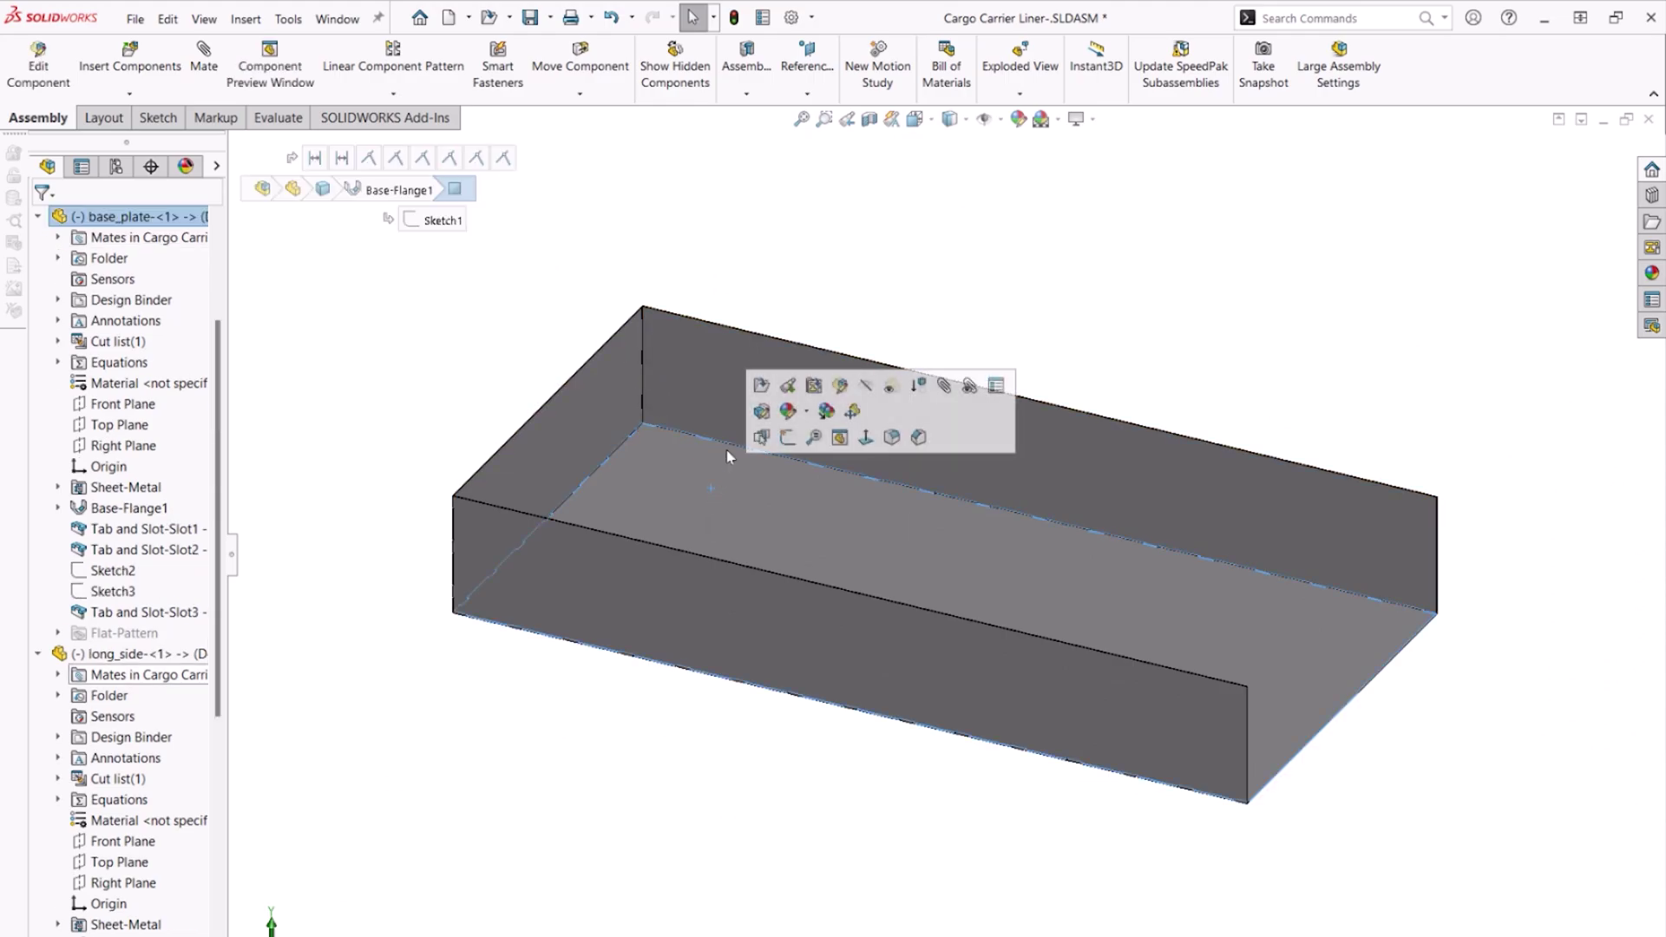
click(761, 386)
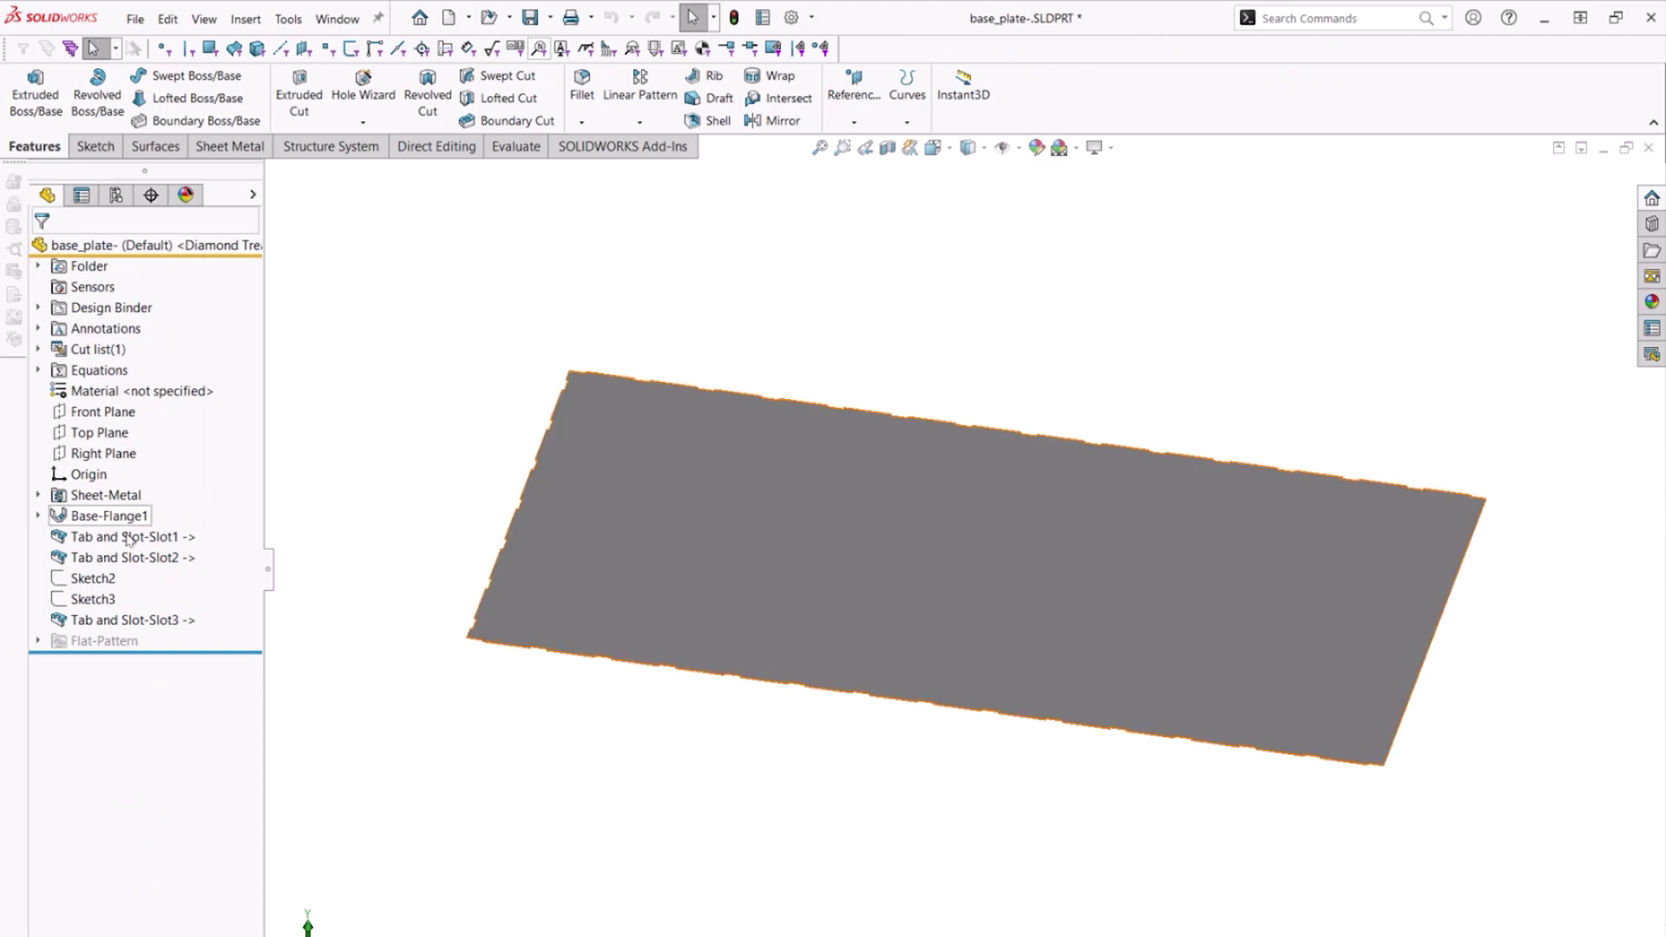
click(90, 581)
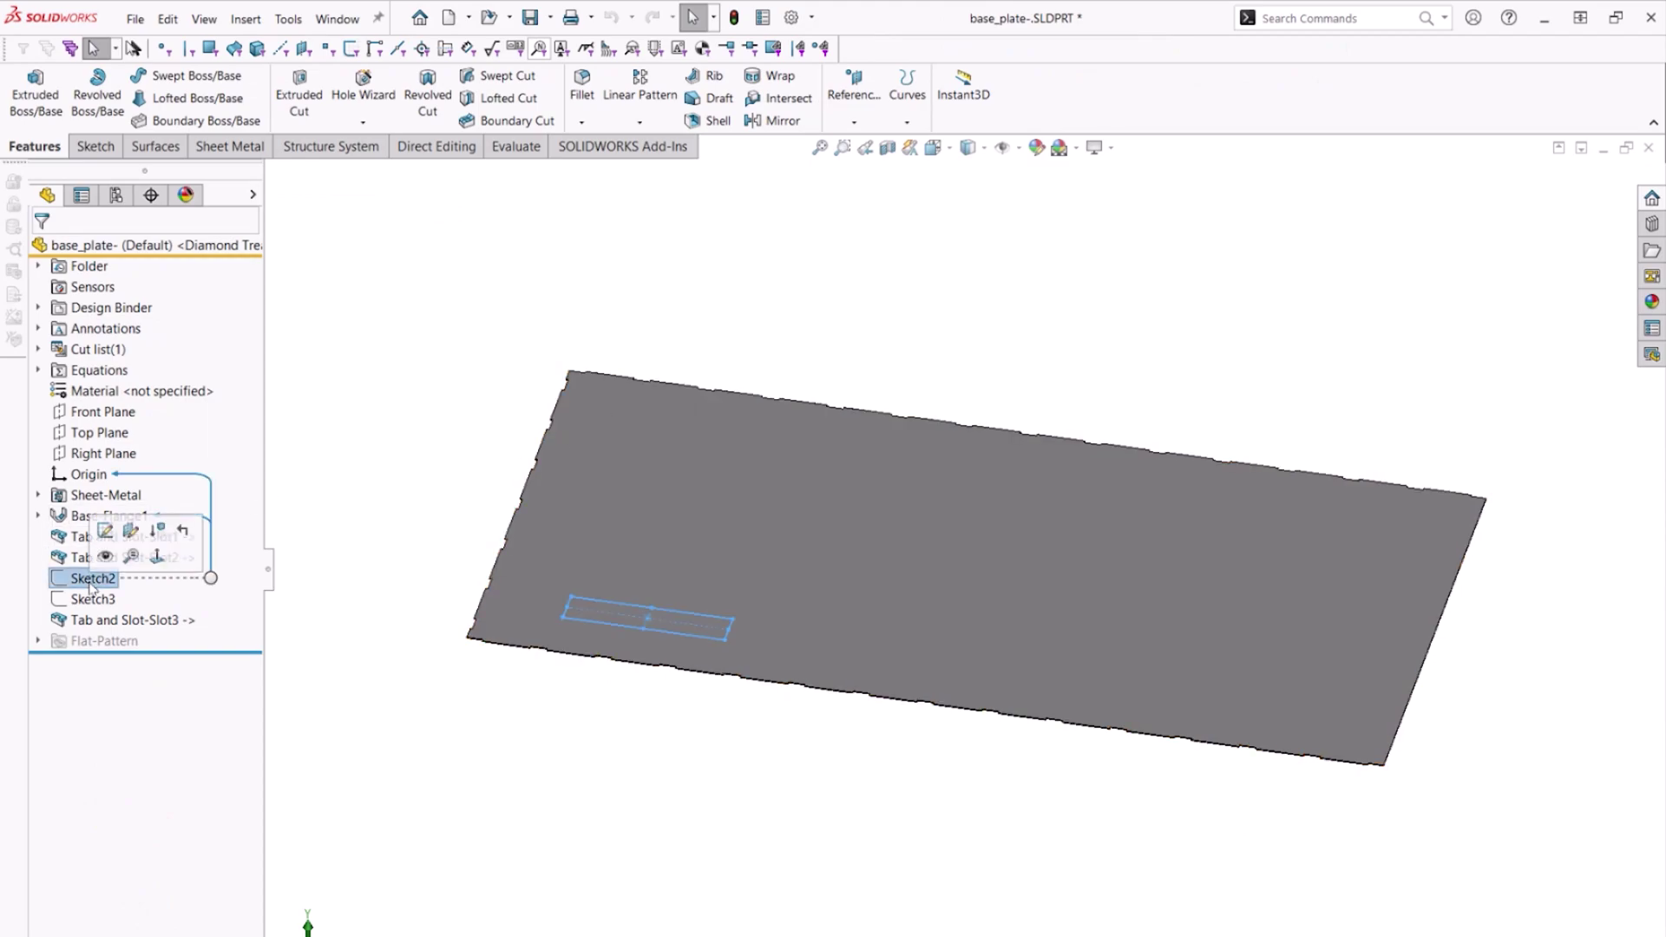
click(959, 126)
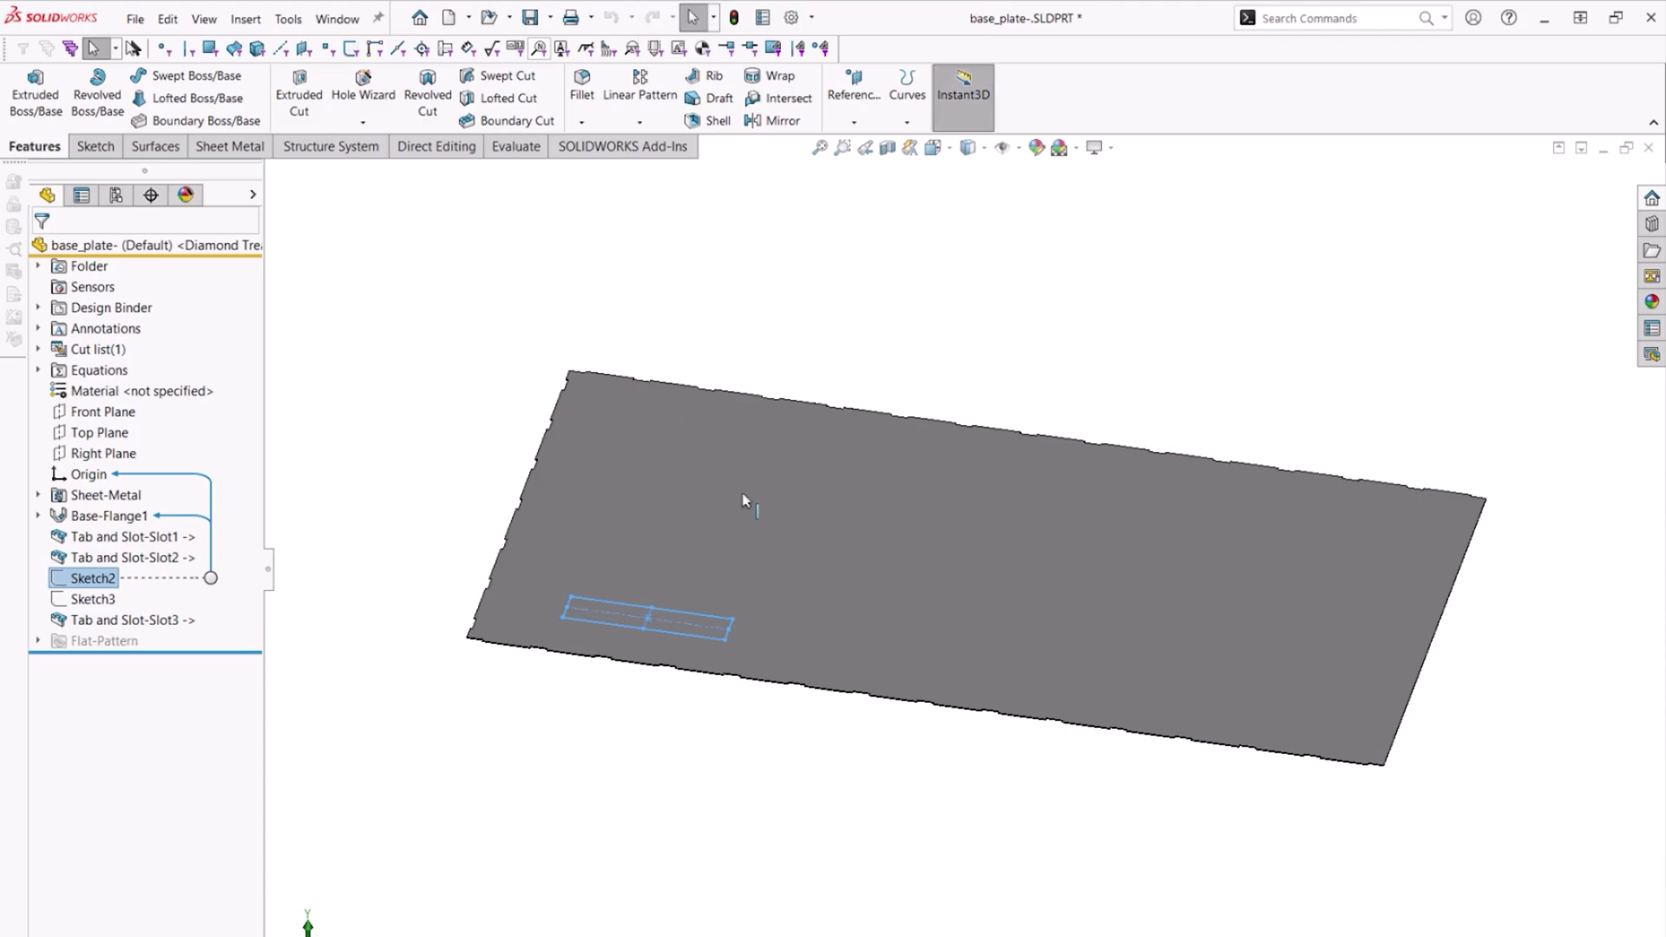
click(657, 613)
click(112, 580)
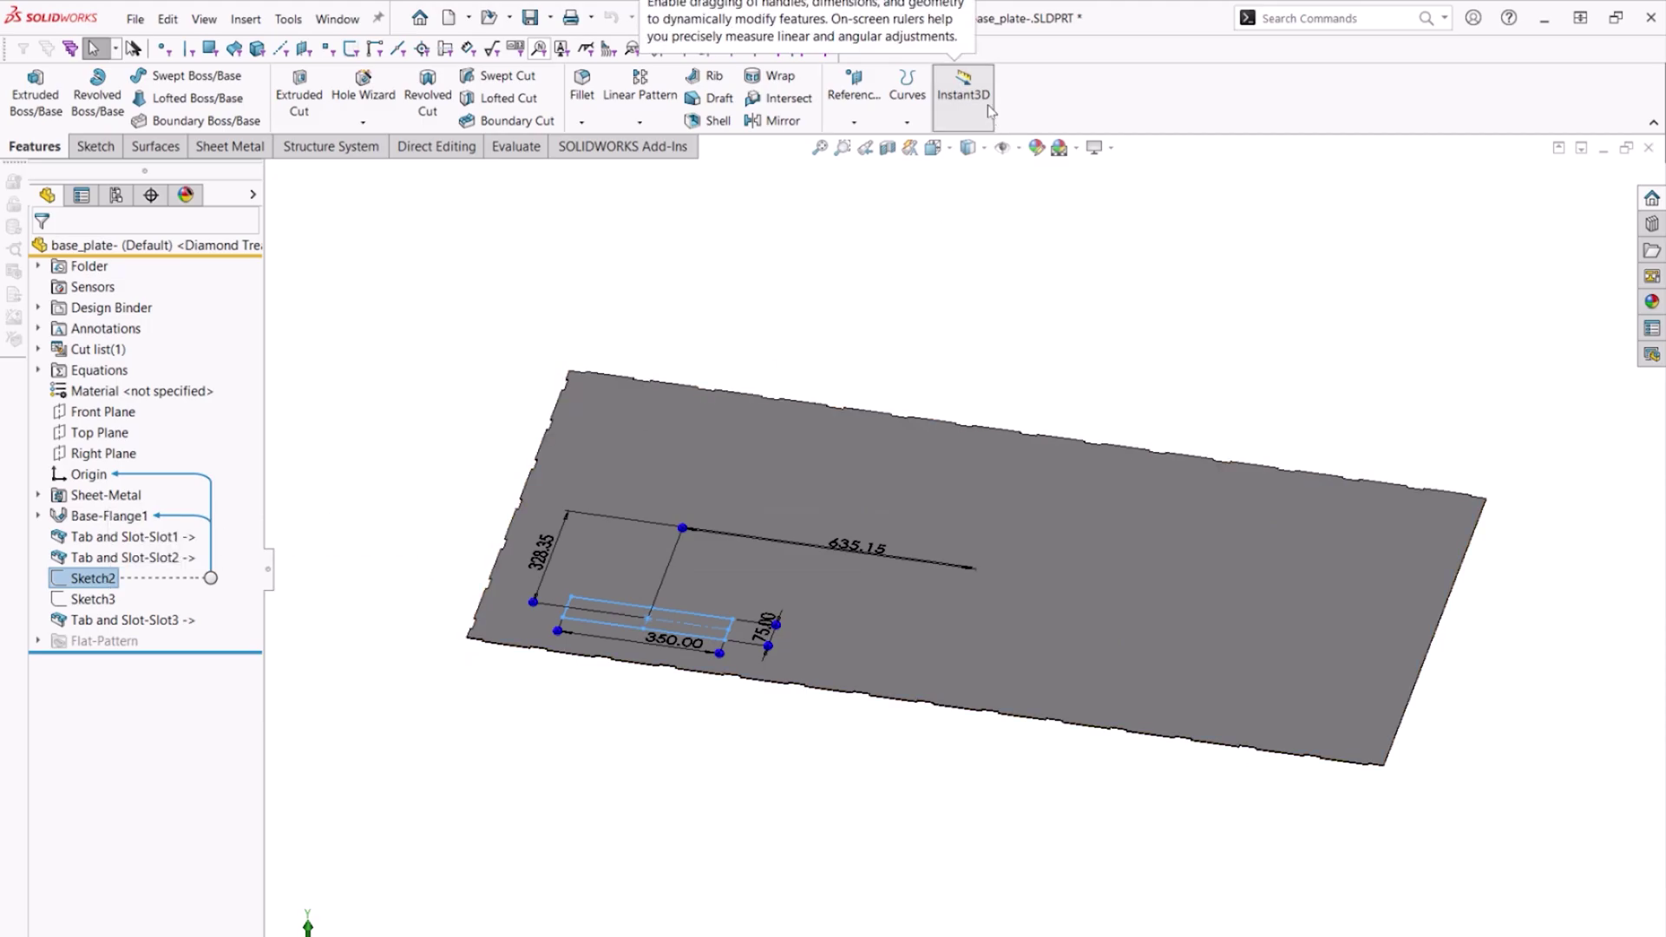
click(247, 150)
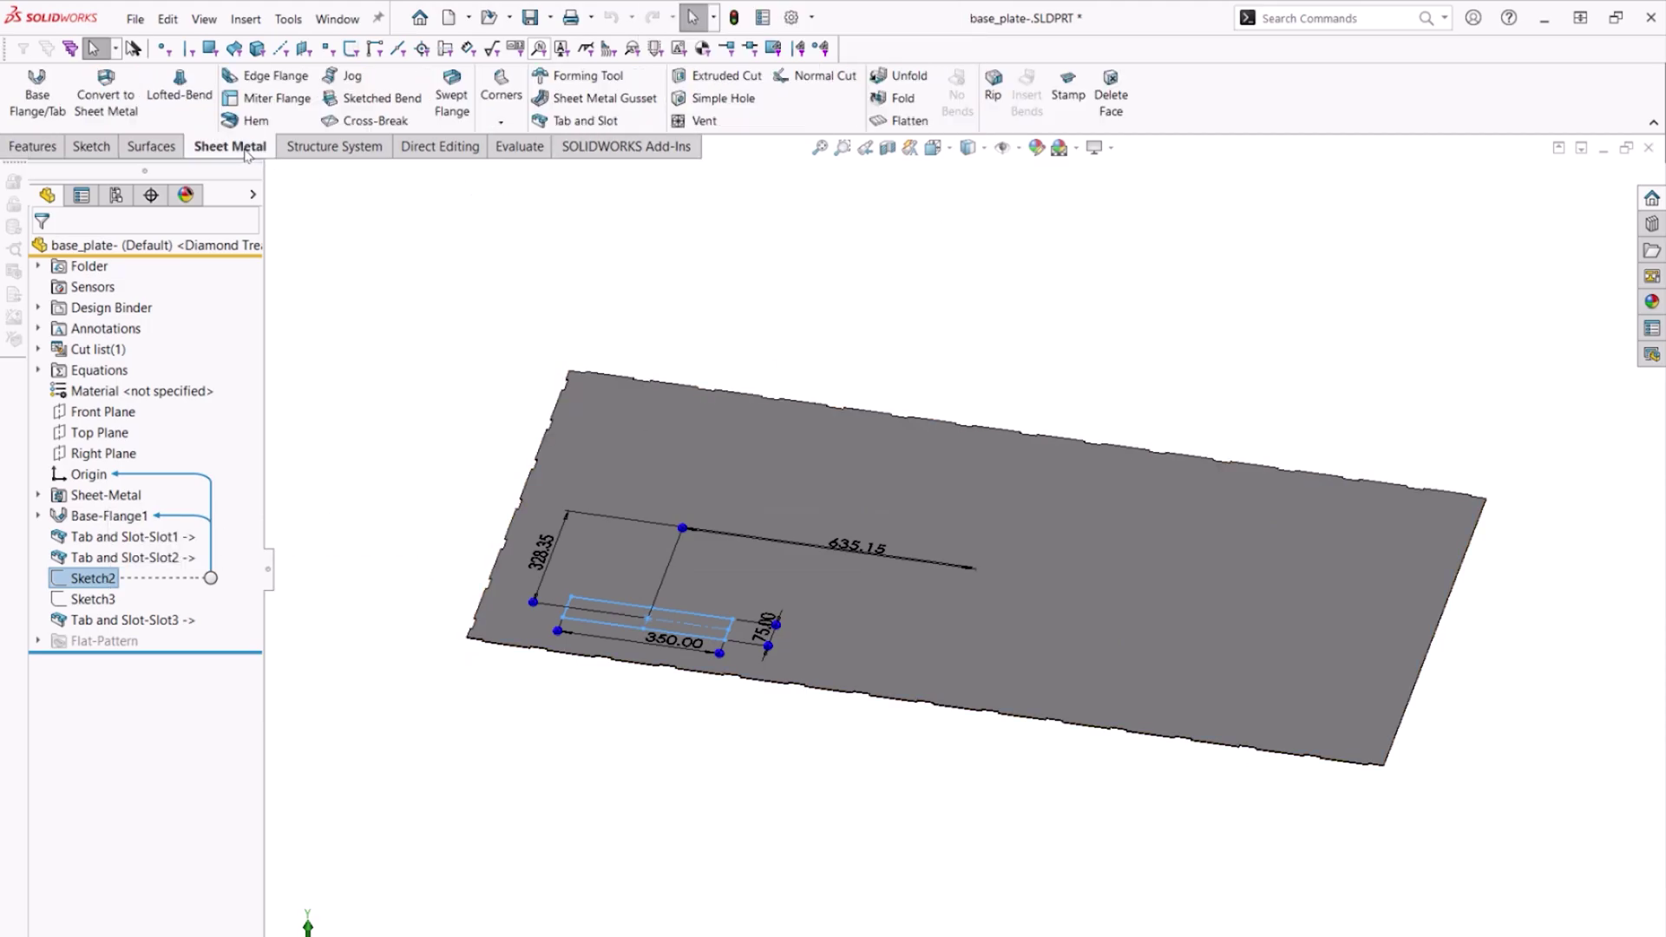
Start a sheet metal stamp with 20 mm depth, 5° draft and 20 mm die radius
click(1060, 109)
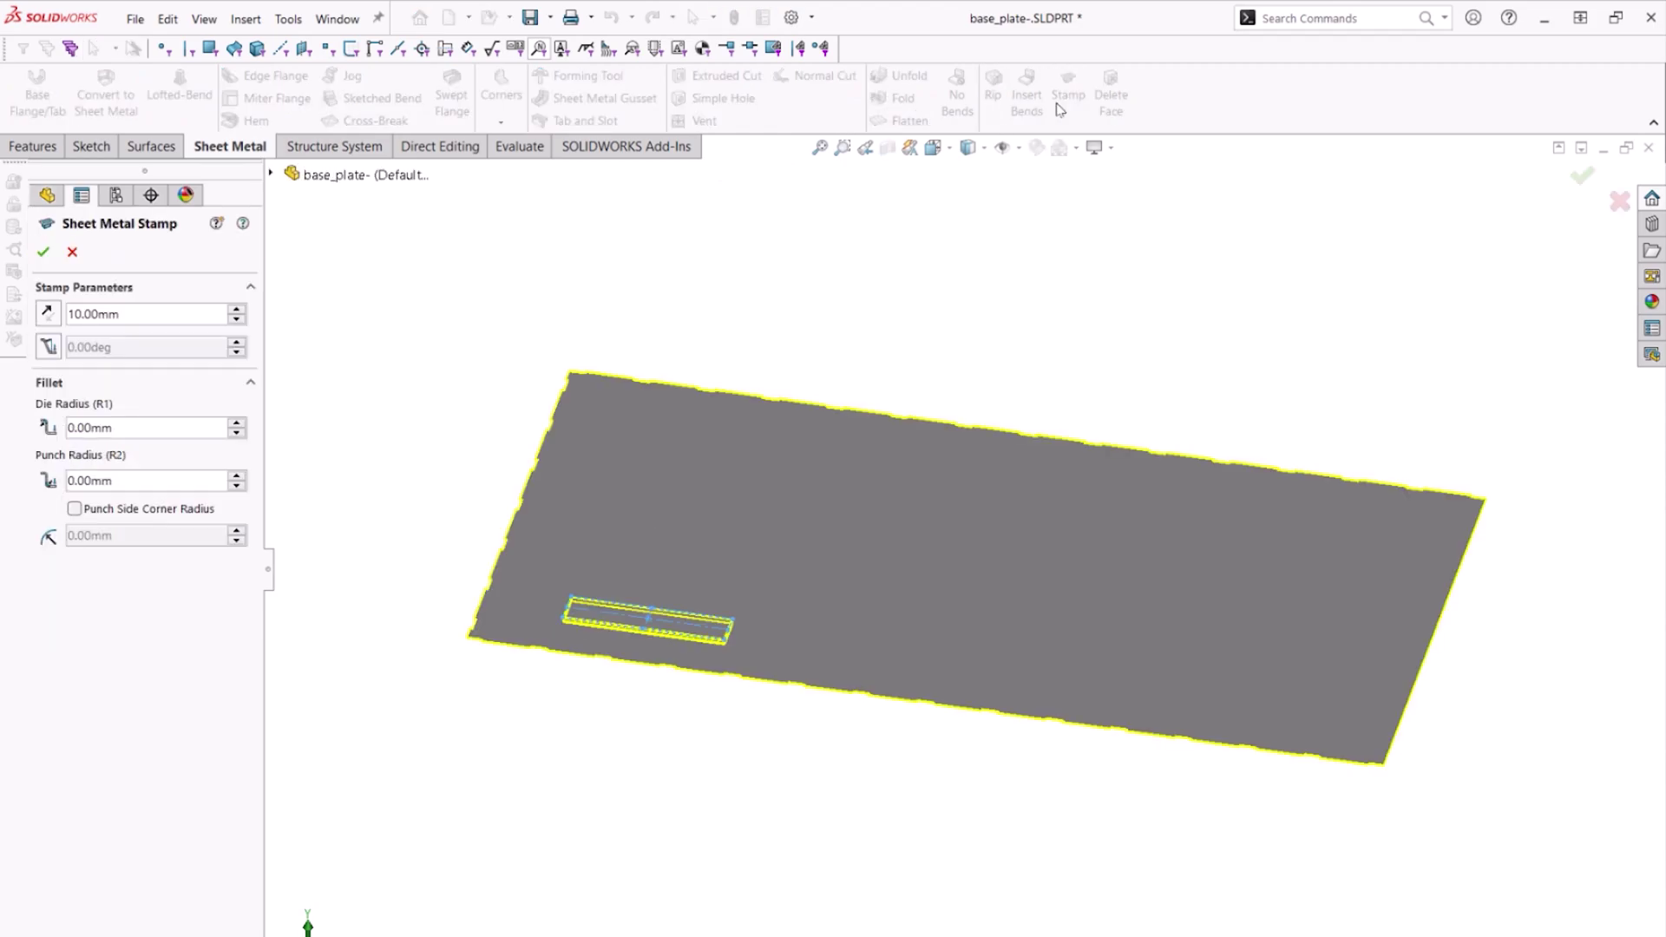
click(164, 312)
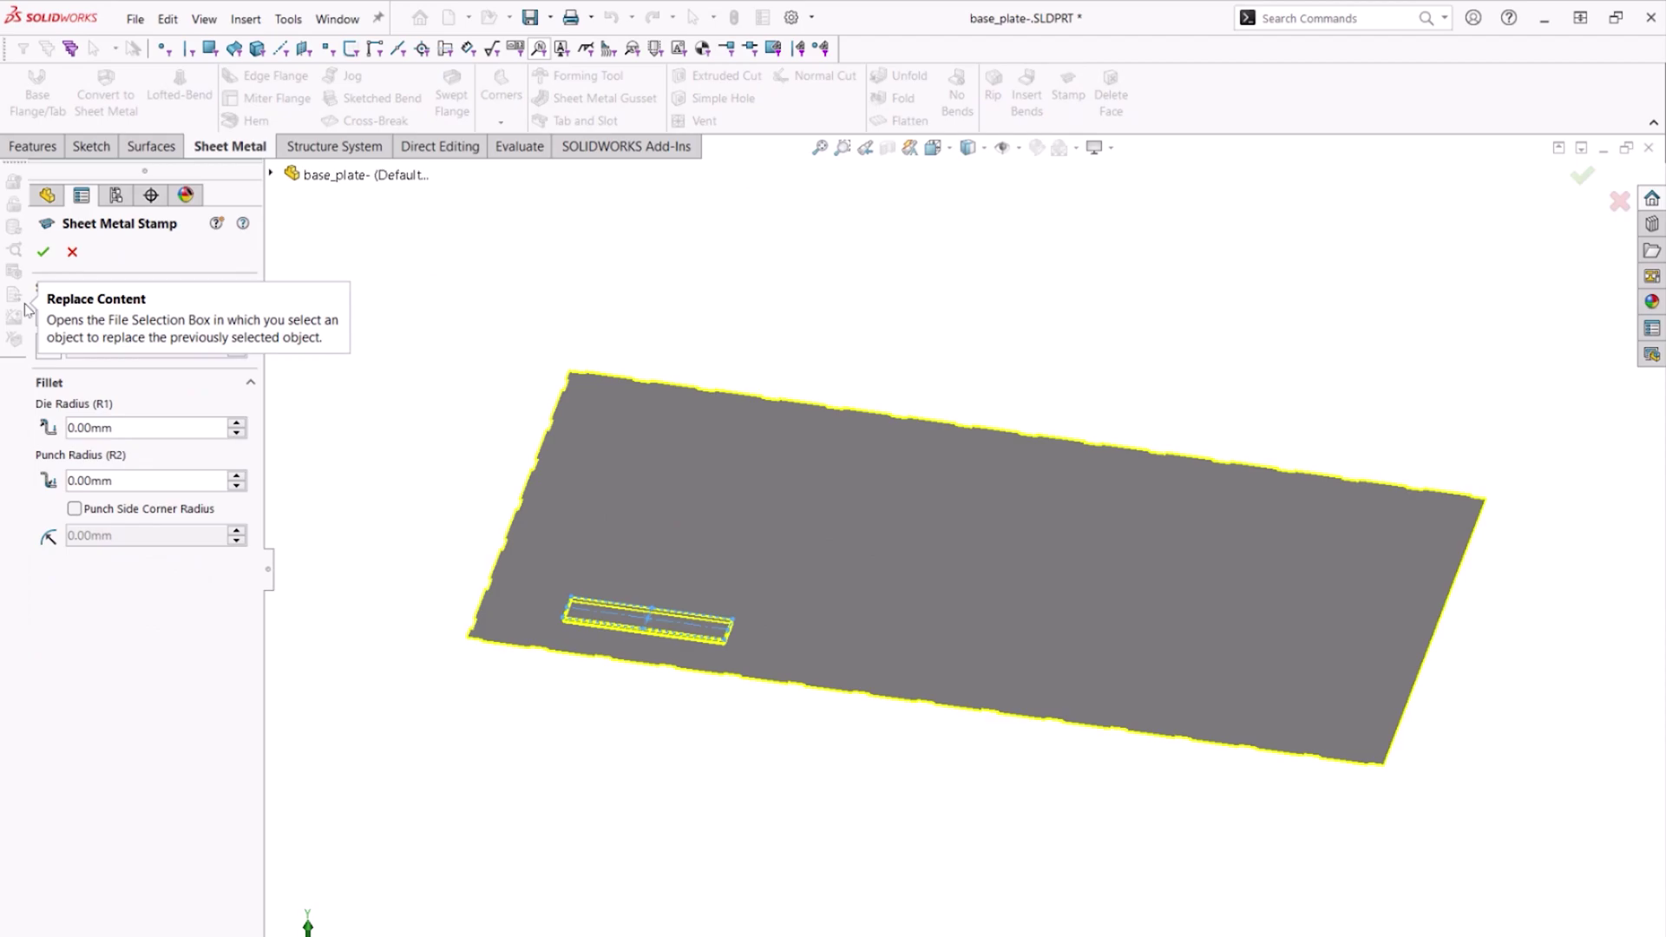
text(20)
click(49, 347)
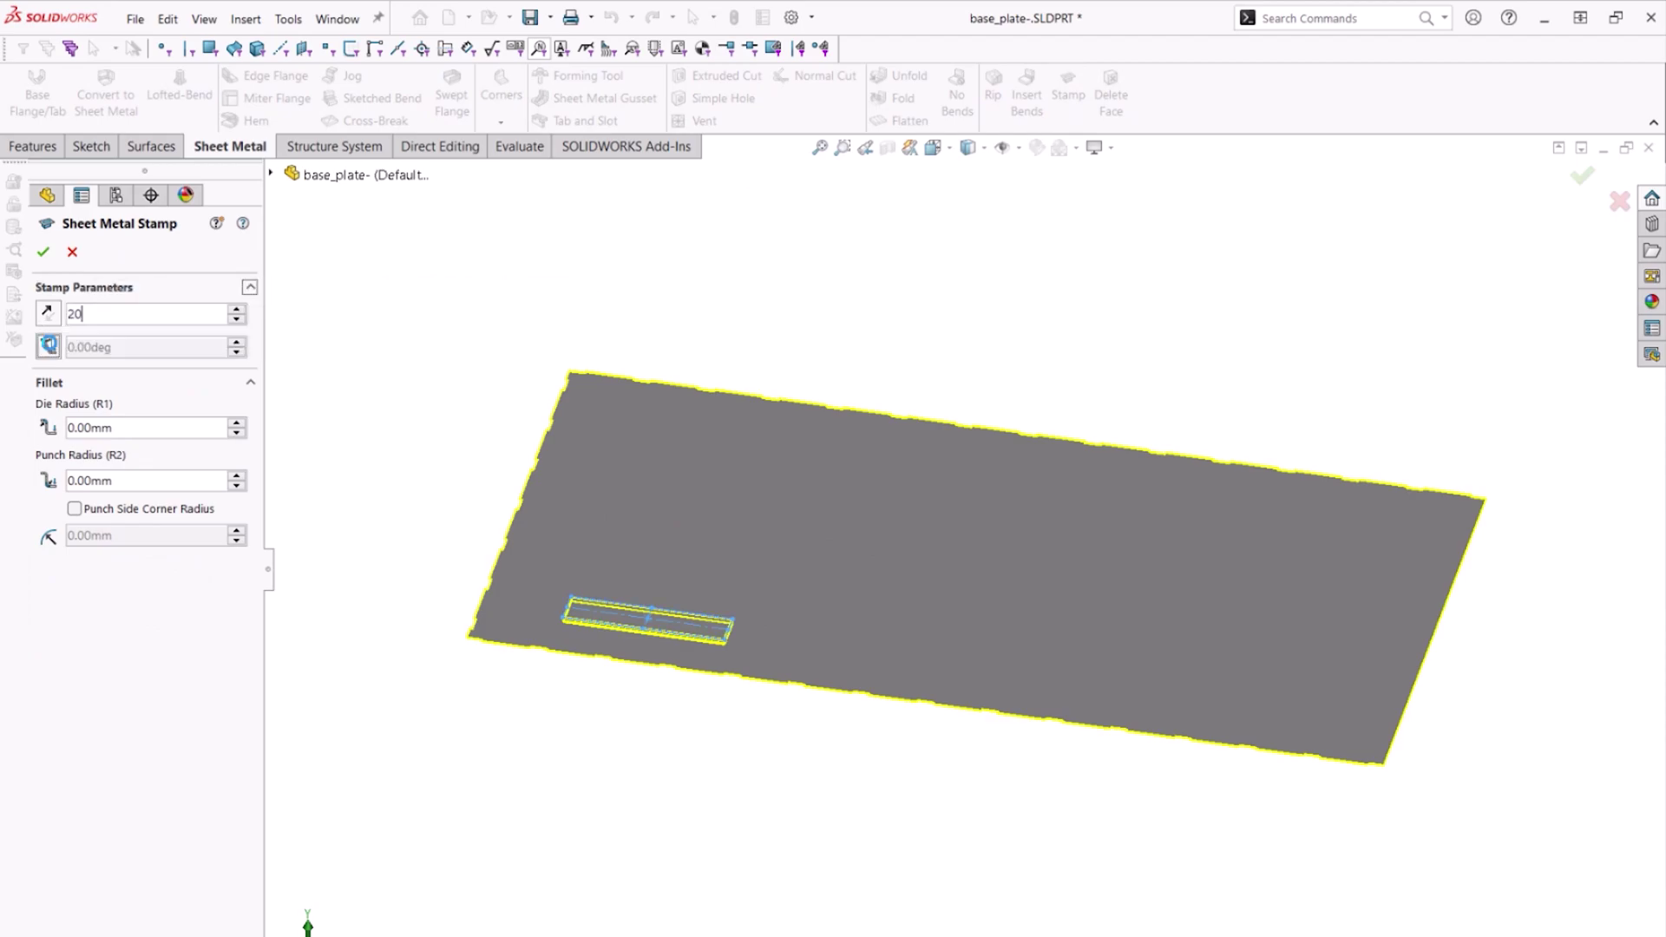
click(121, 347)
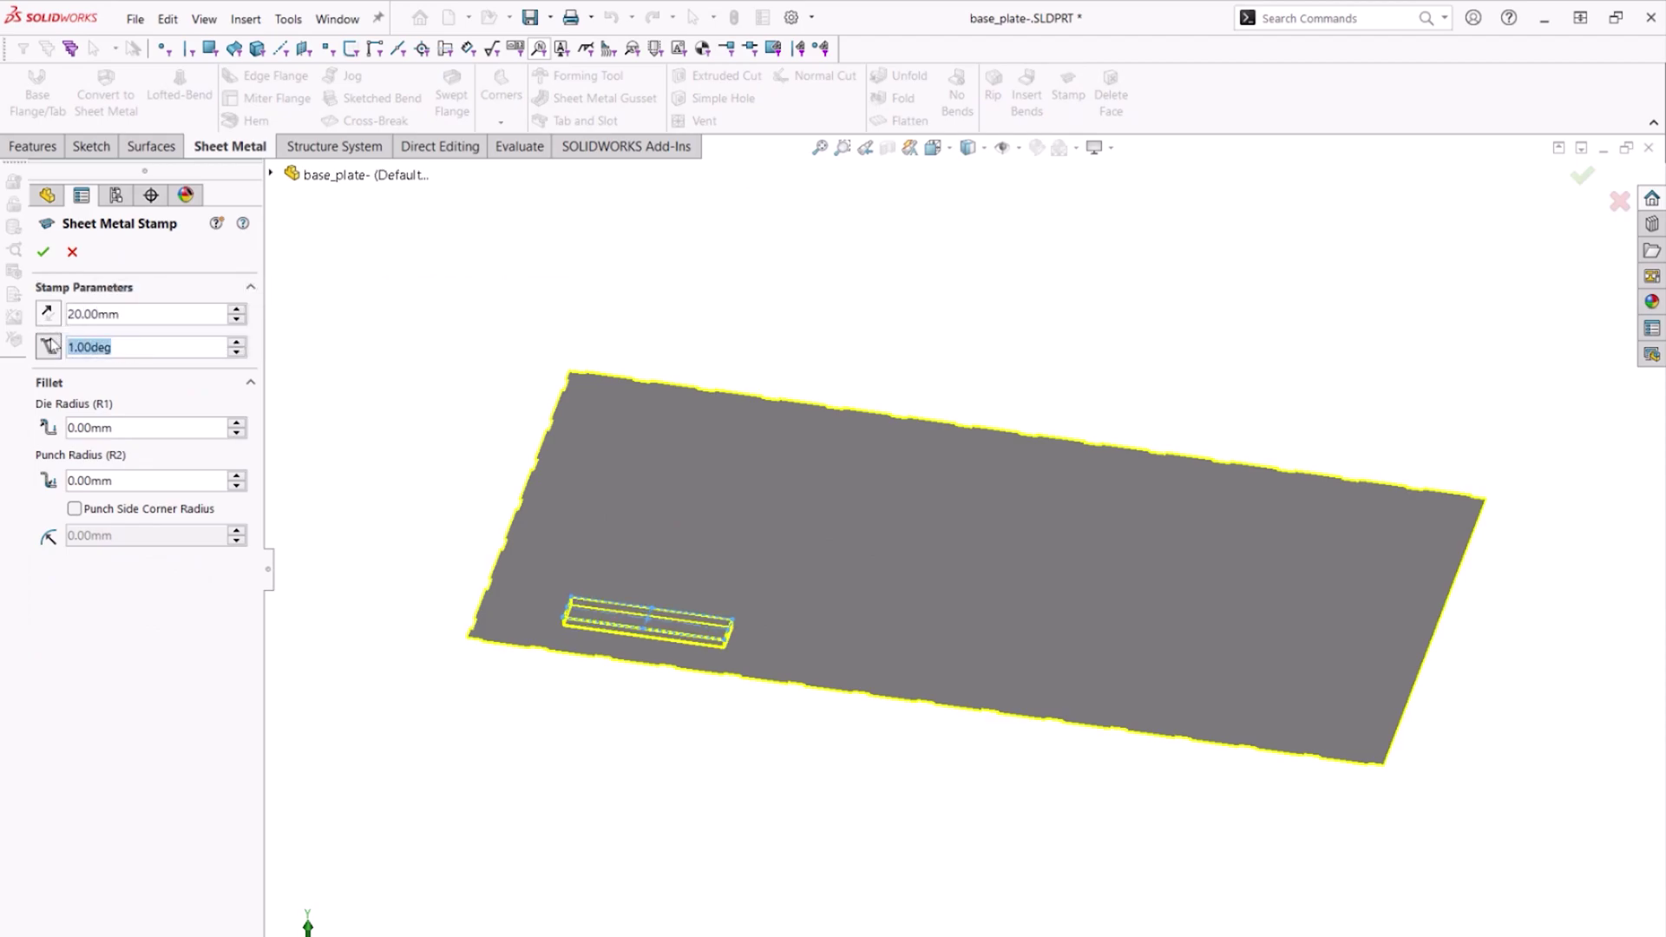
text(5)
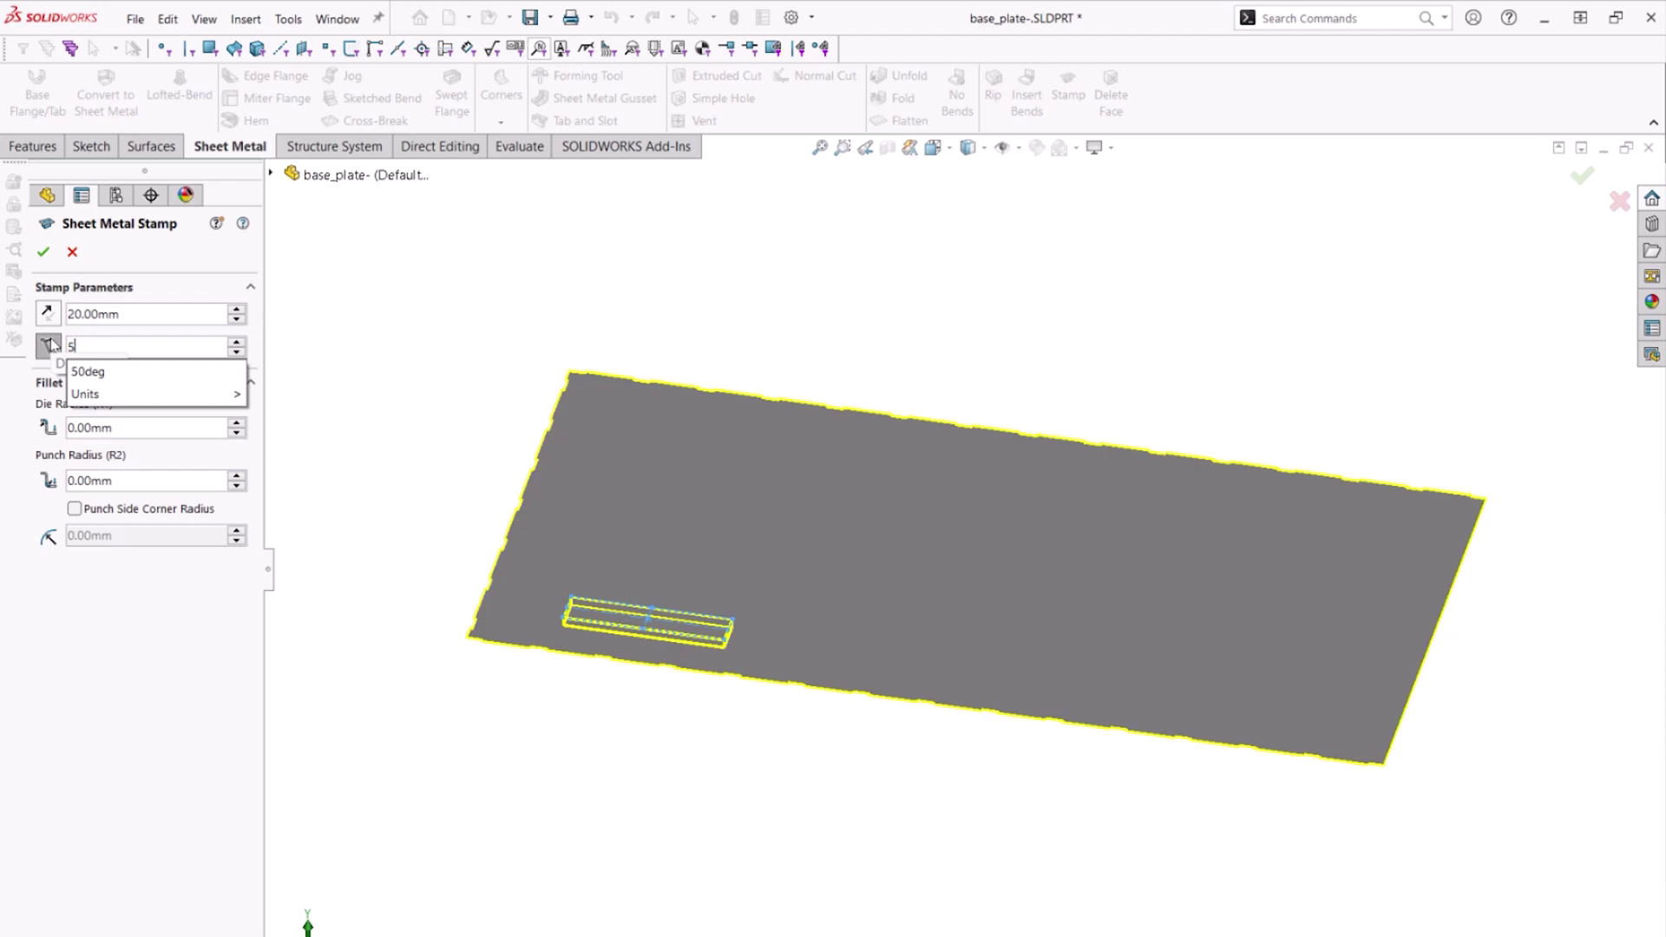
click(42, 429)
click(129, 429)
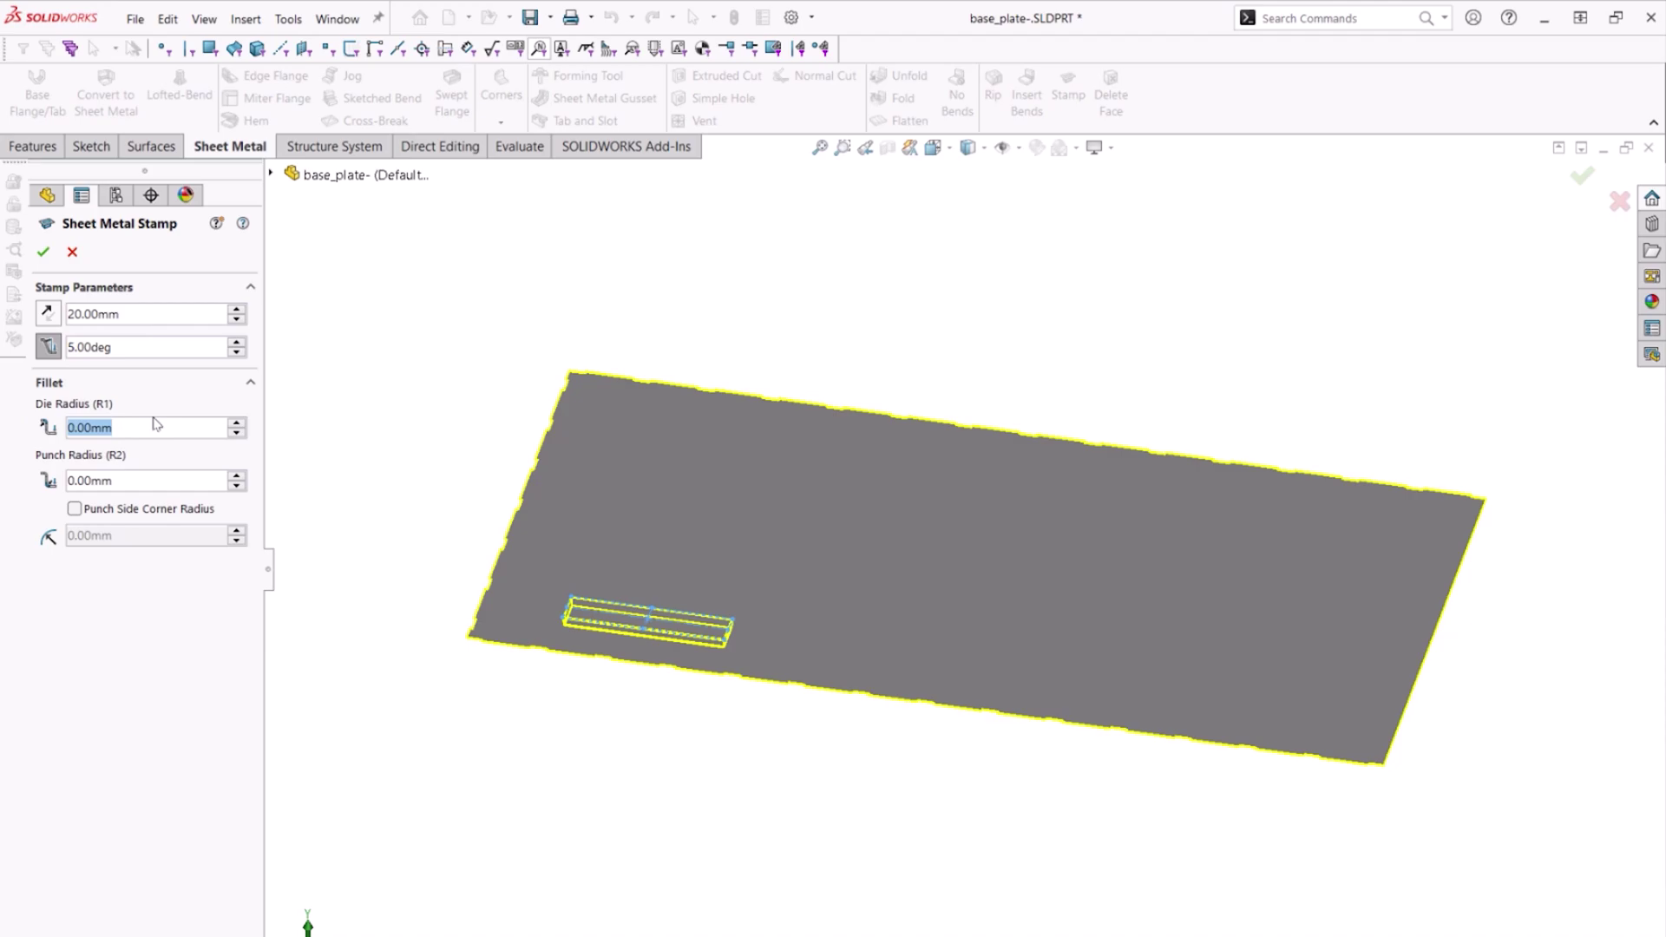
text(20)
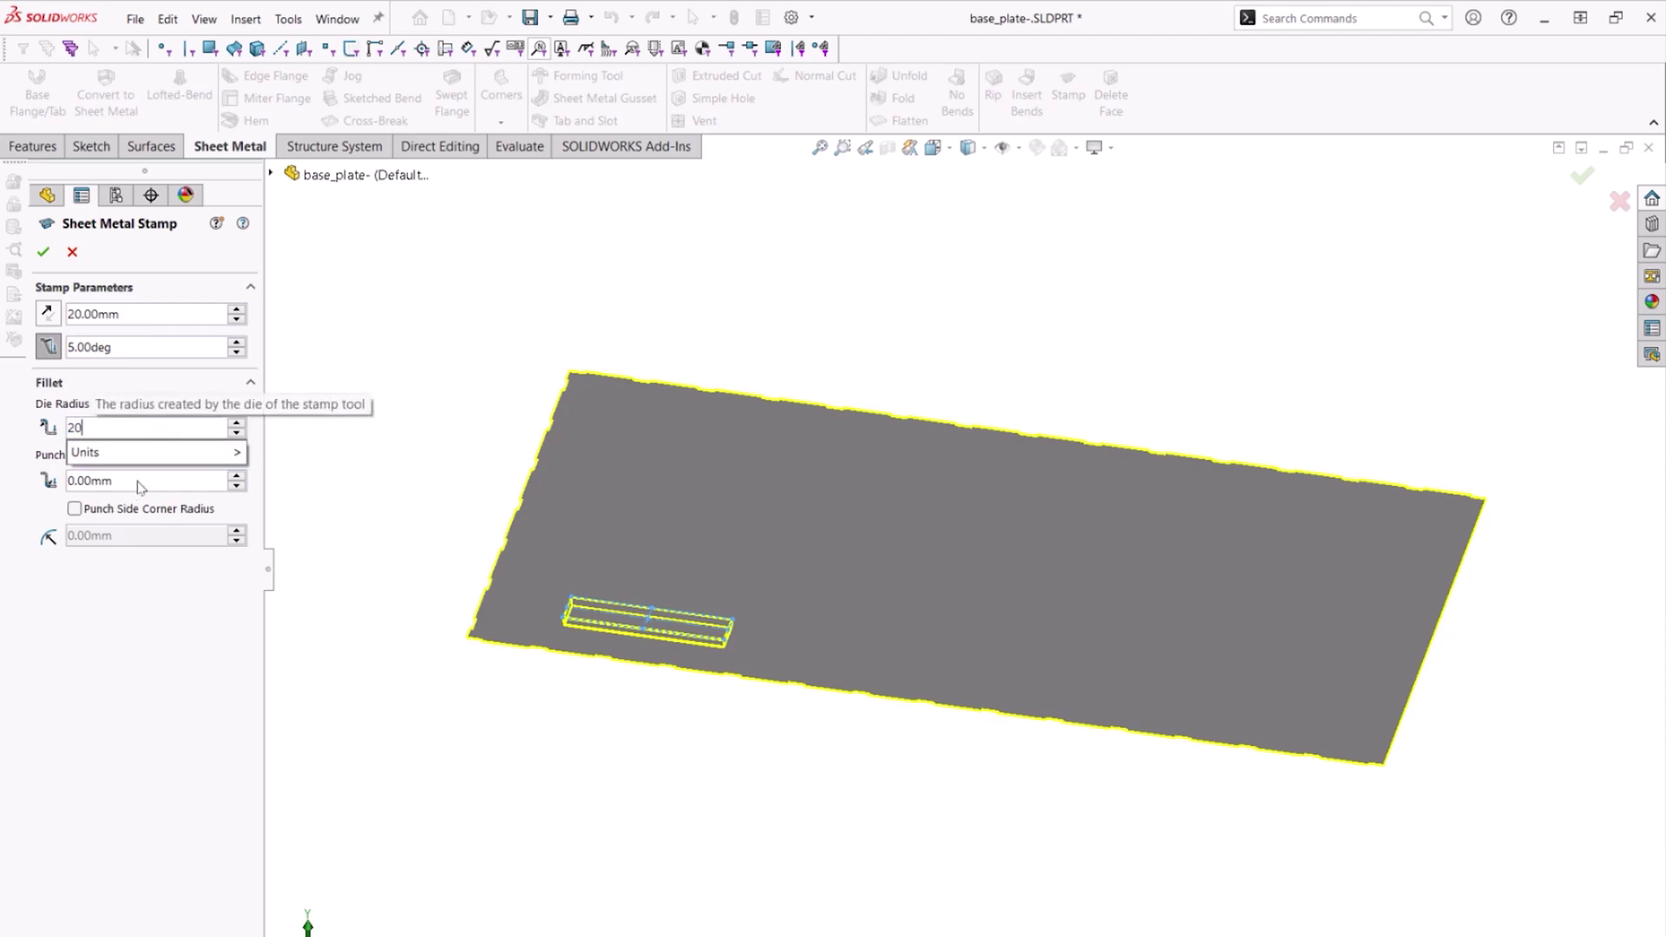
key(Return)
Set a 10 mm punch radius and 15 mm punch-side corner radius, then create the stamp
click(67, 480)
drag(66, 476, 61, 476)
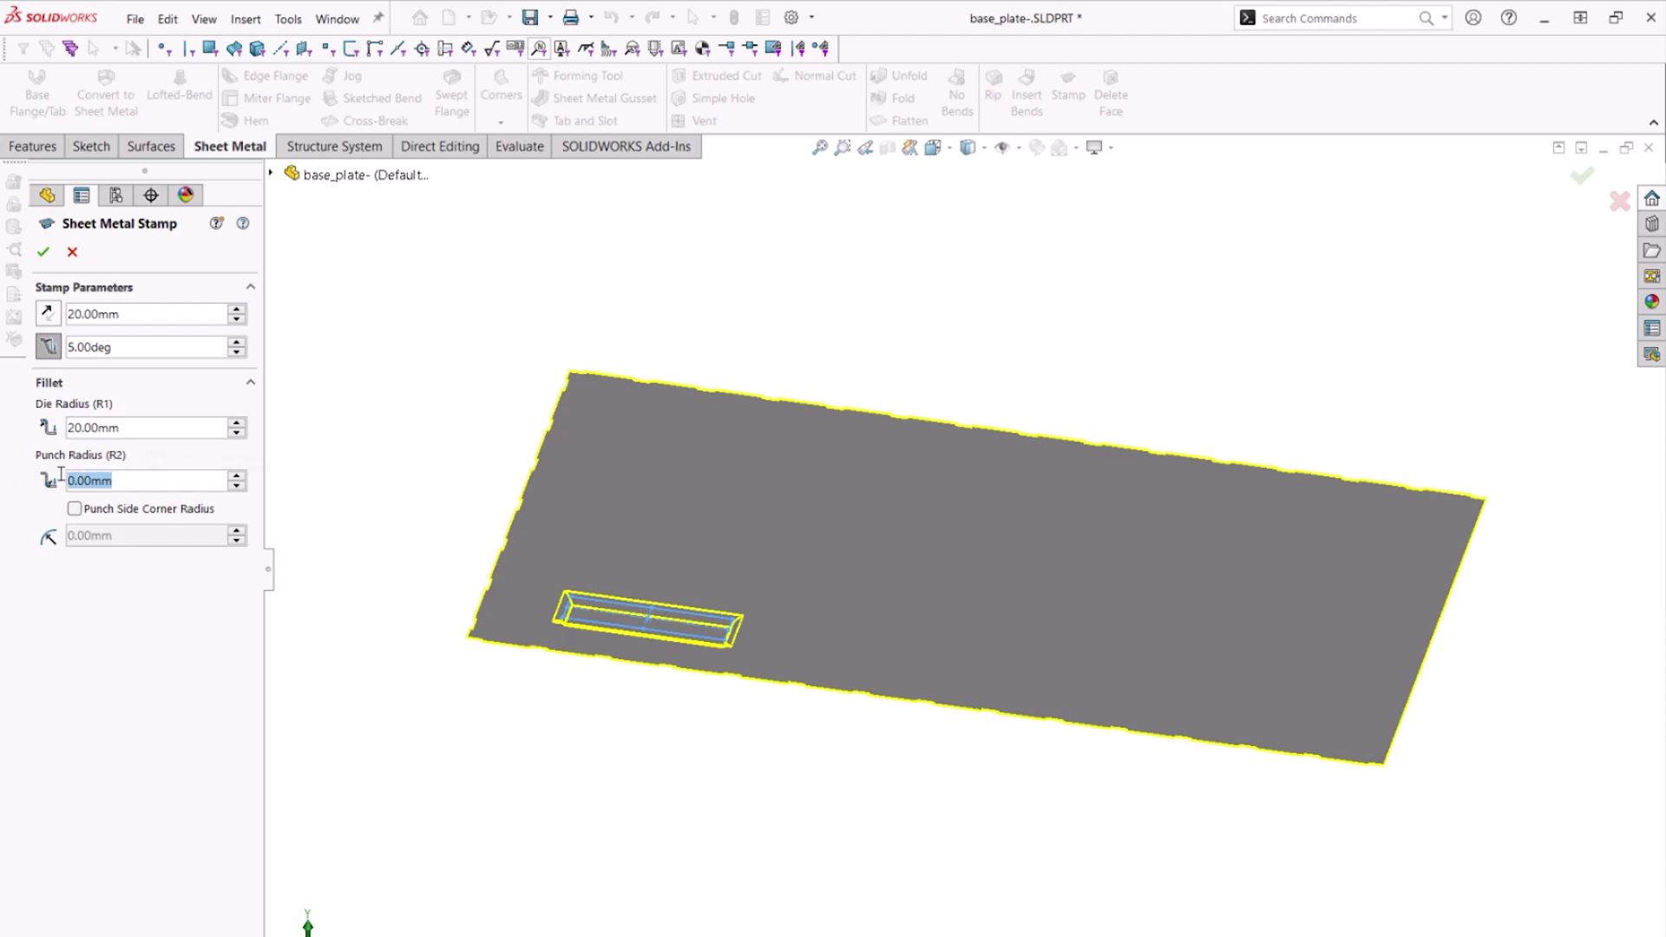
text(10)
key(Return)
click(75, 509)
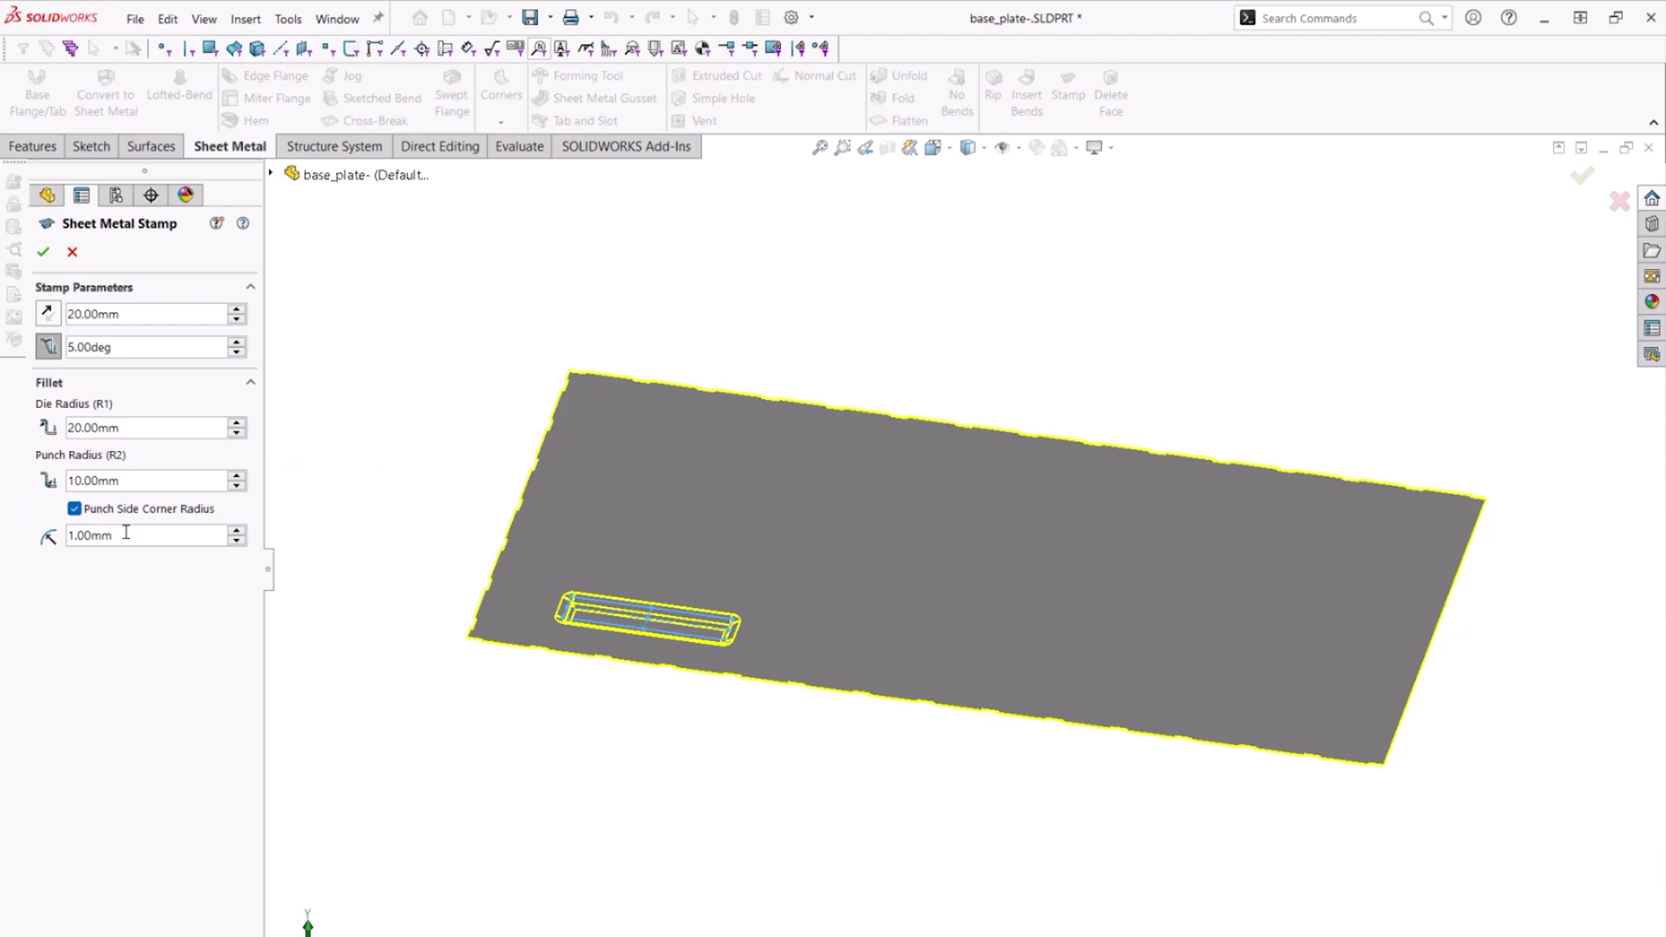
drag(126, 534, 54, 538)
text(15)
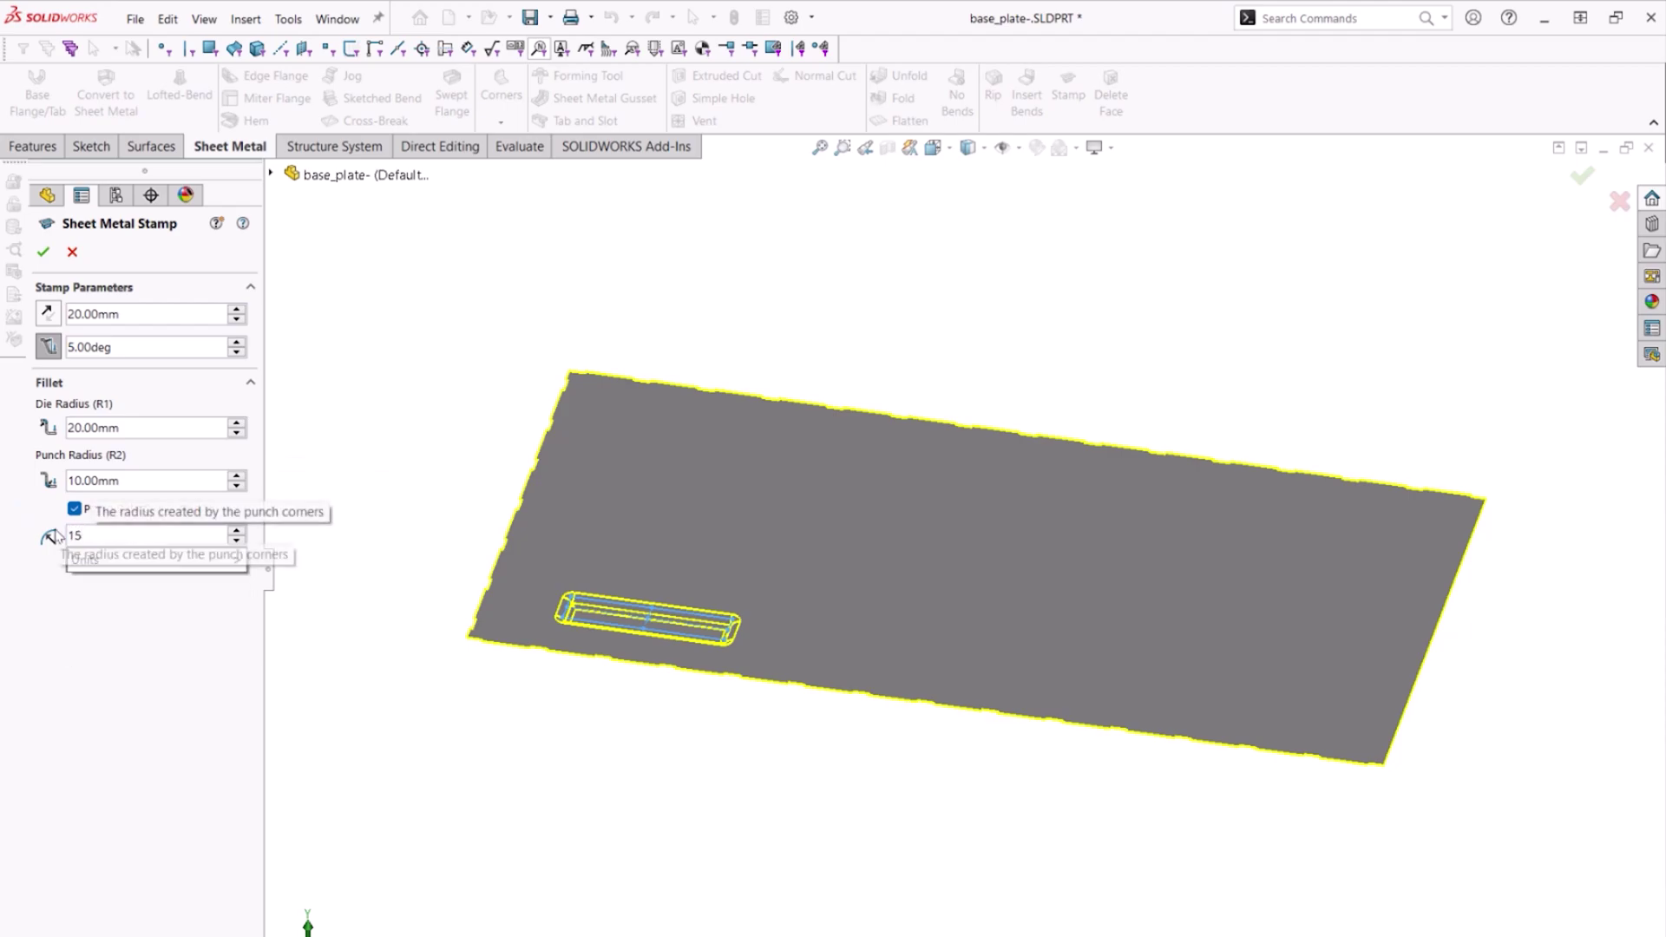
key(Return)
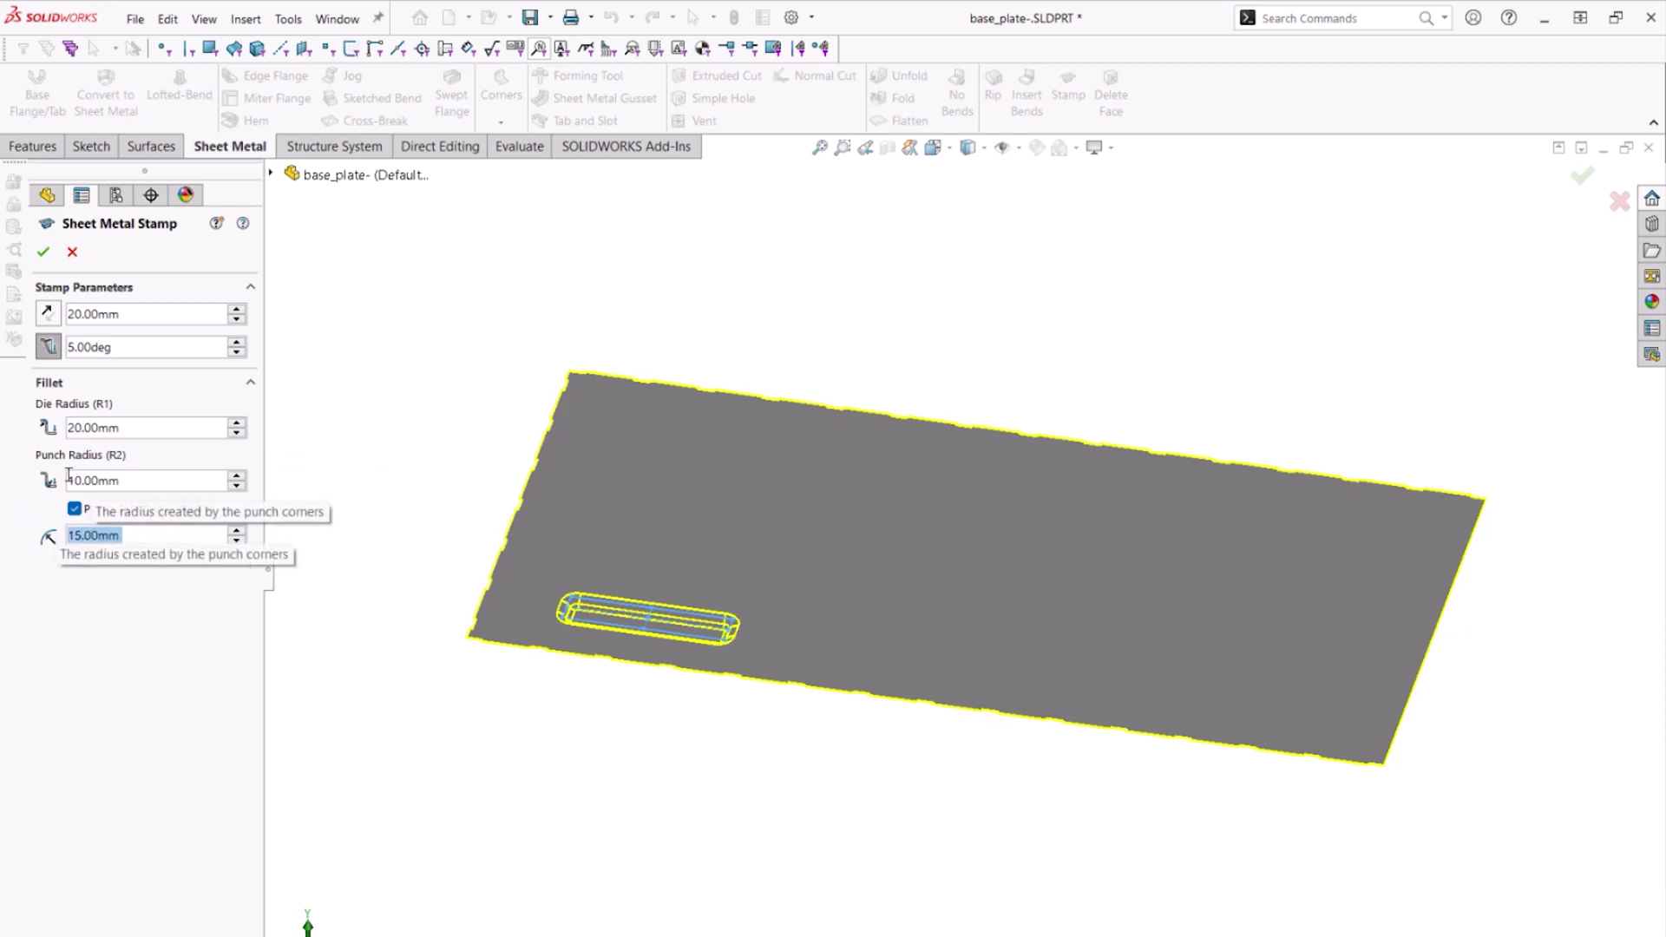
click(45, 262)
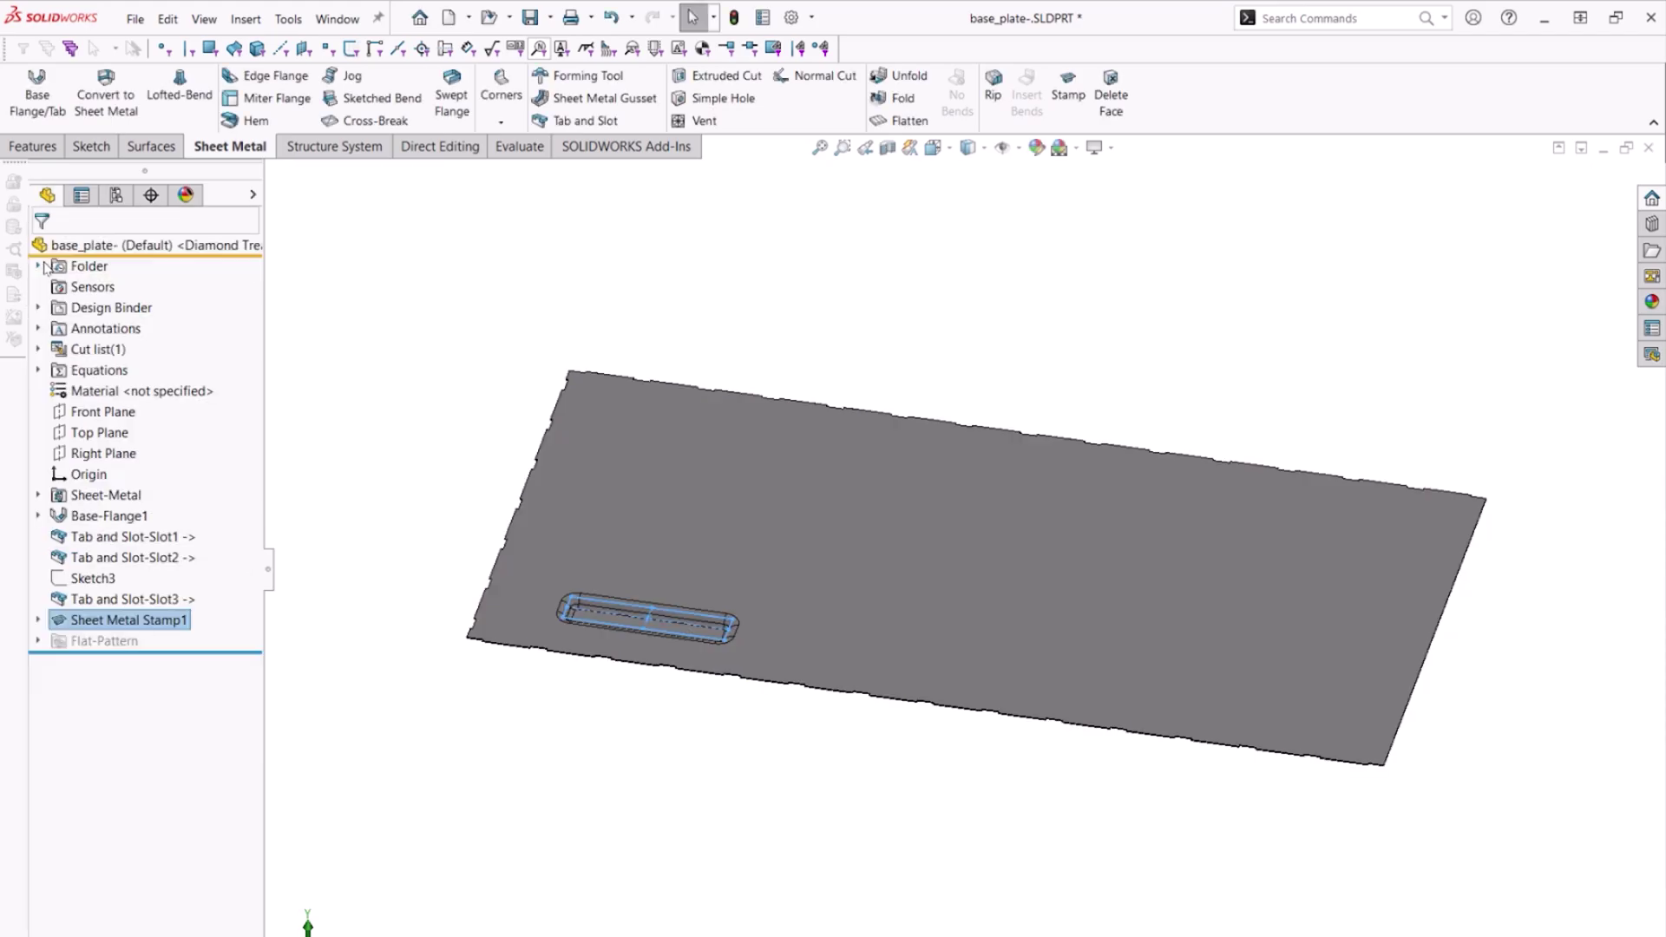
click(35, 146)
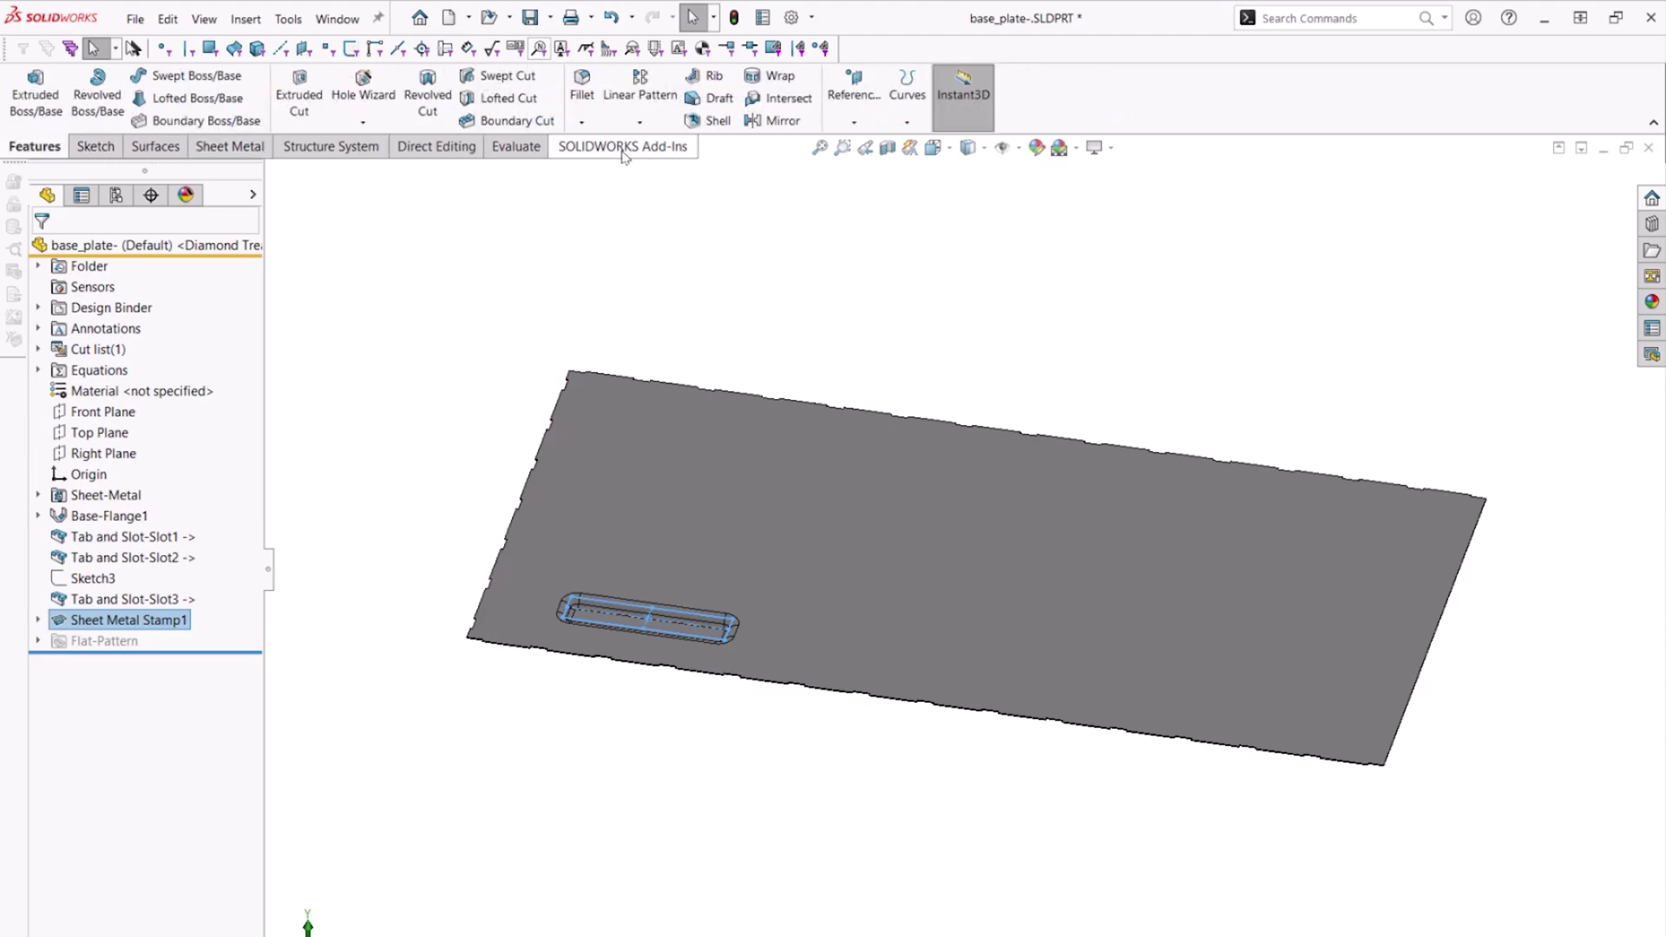
Pattern Sheet Metal Stamp1 at Sketch3's points with a Sketch Driven Pattern
click(655, 125)
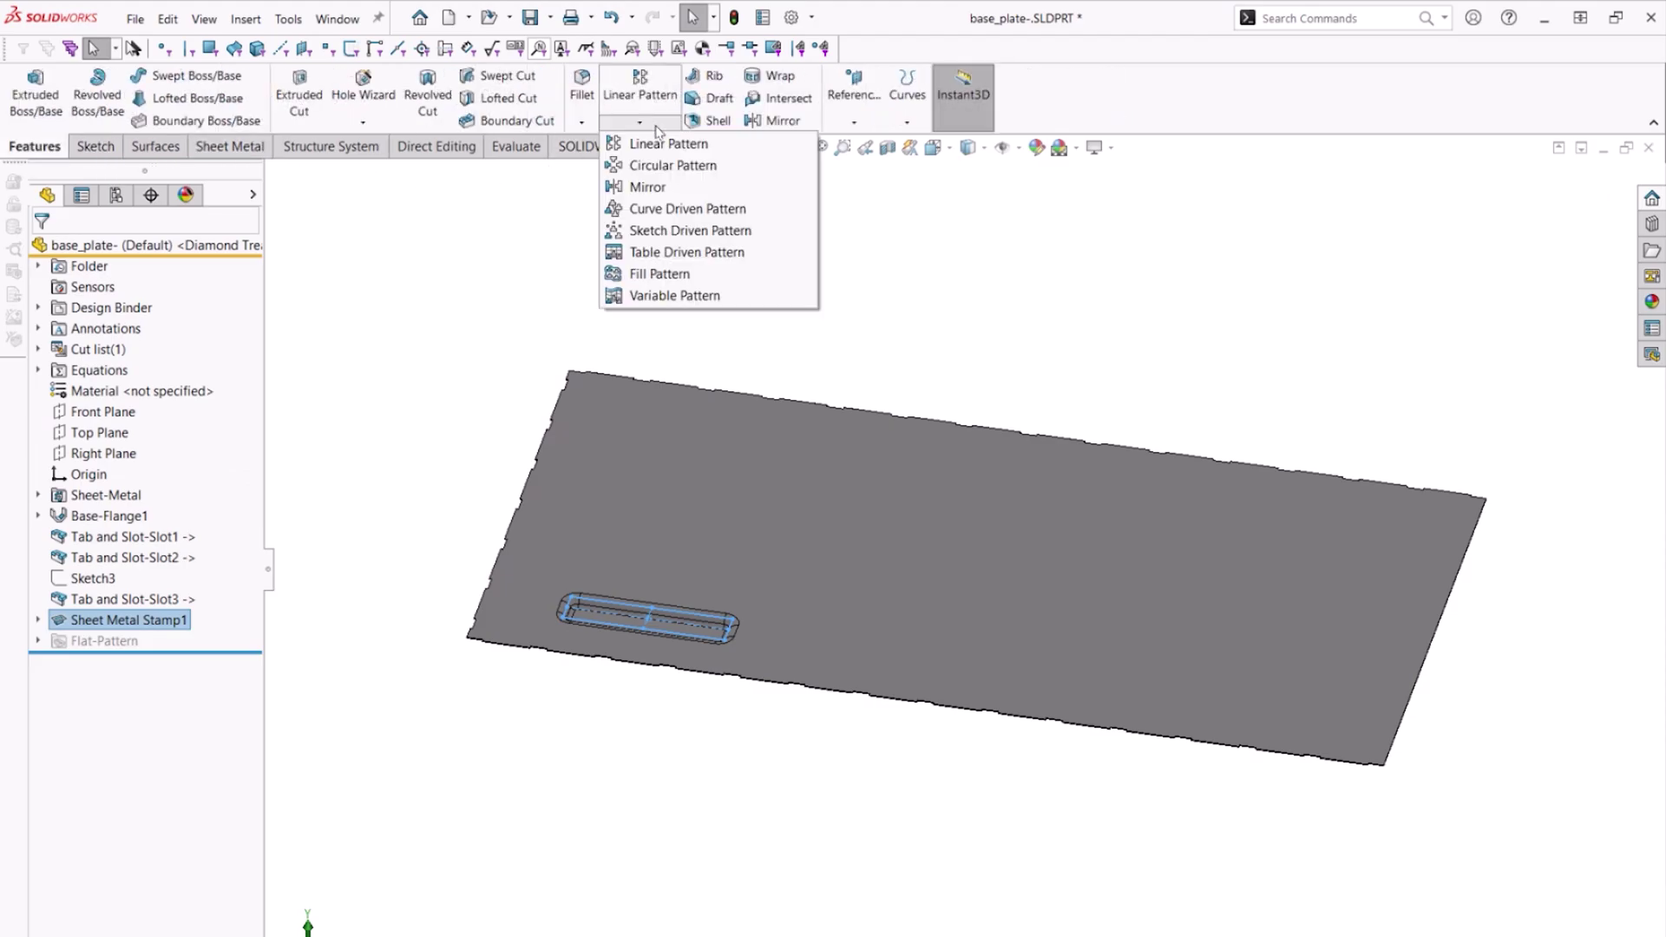
click(684, 230)
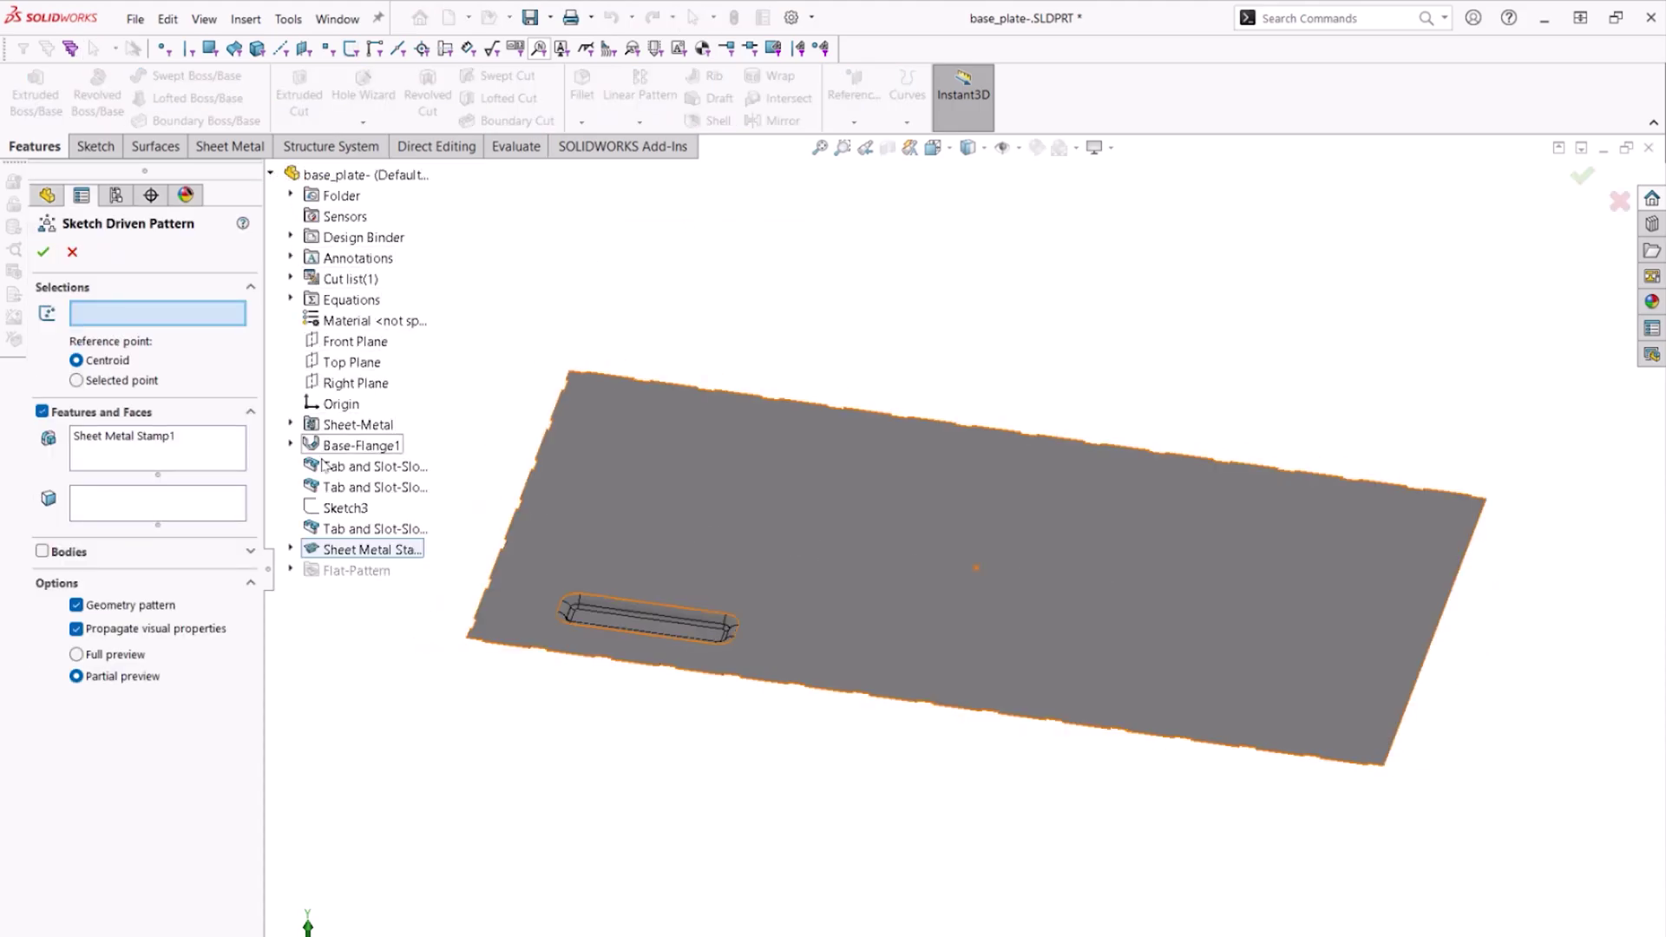
click(324, 511)
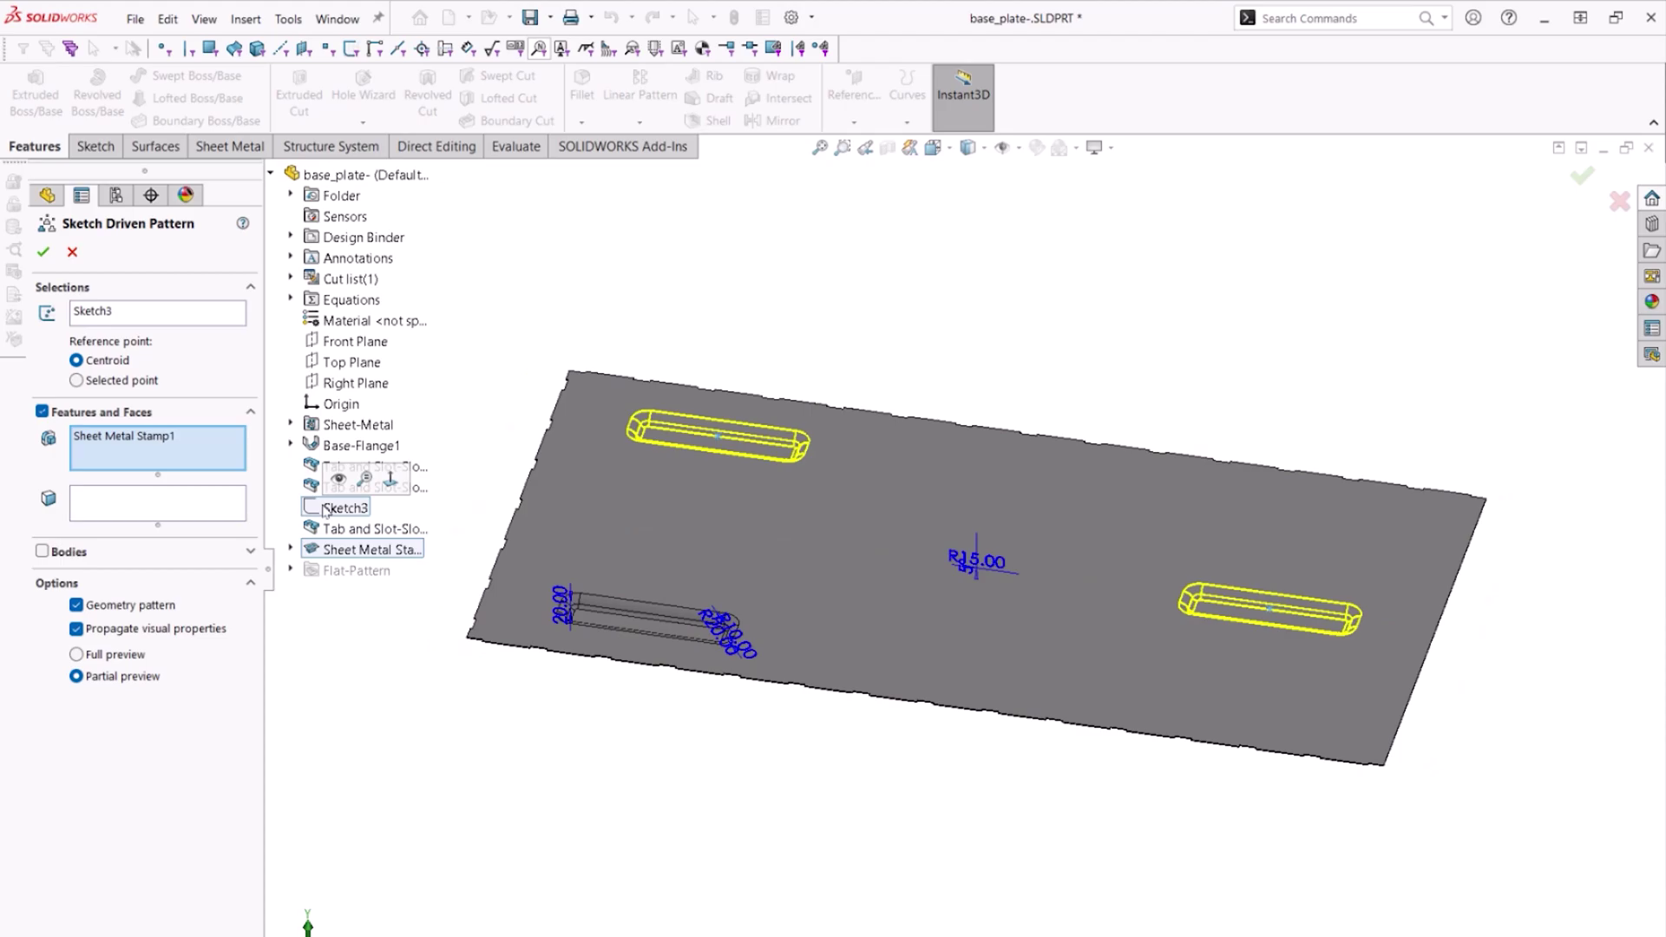
click(42, 252)
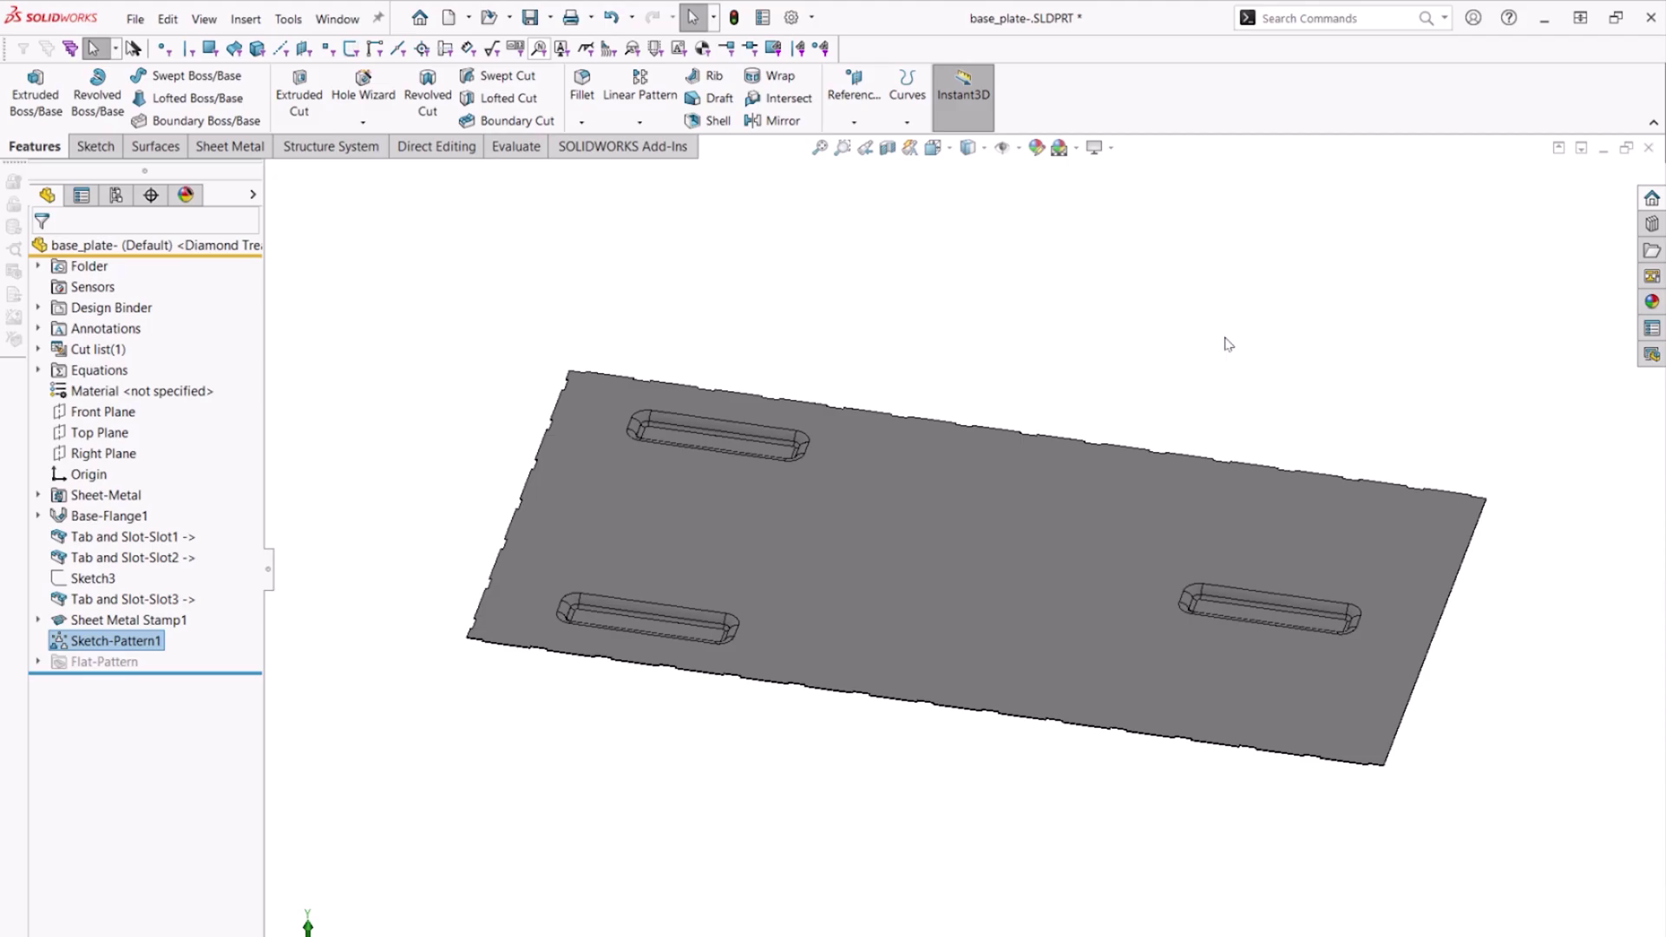
Switch to the Cargo Carrier assembly and zoom in on the left tail light
key(ctrl+Tab)
click(945, 524)
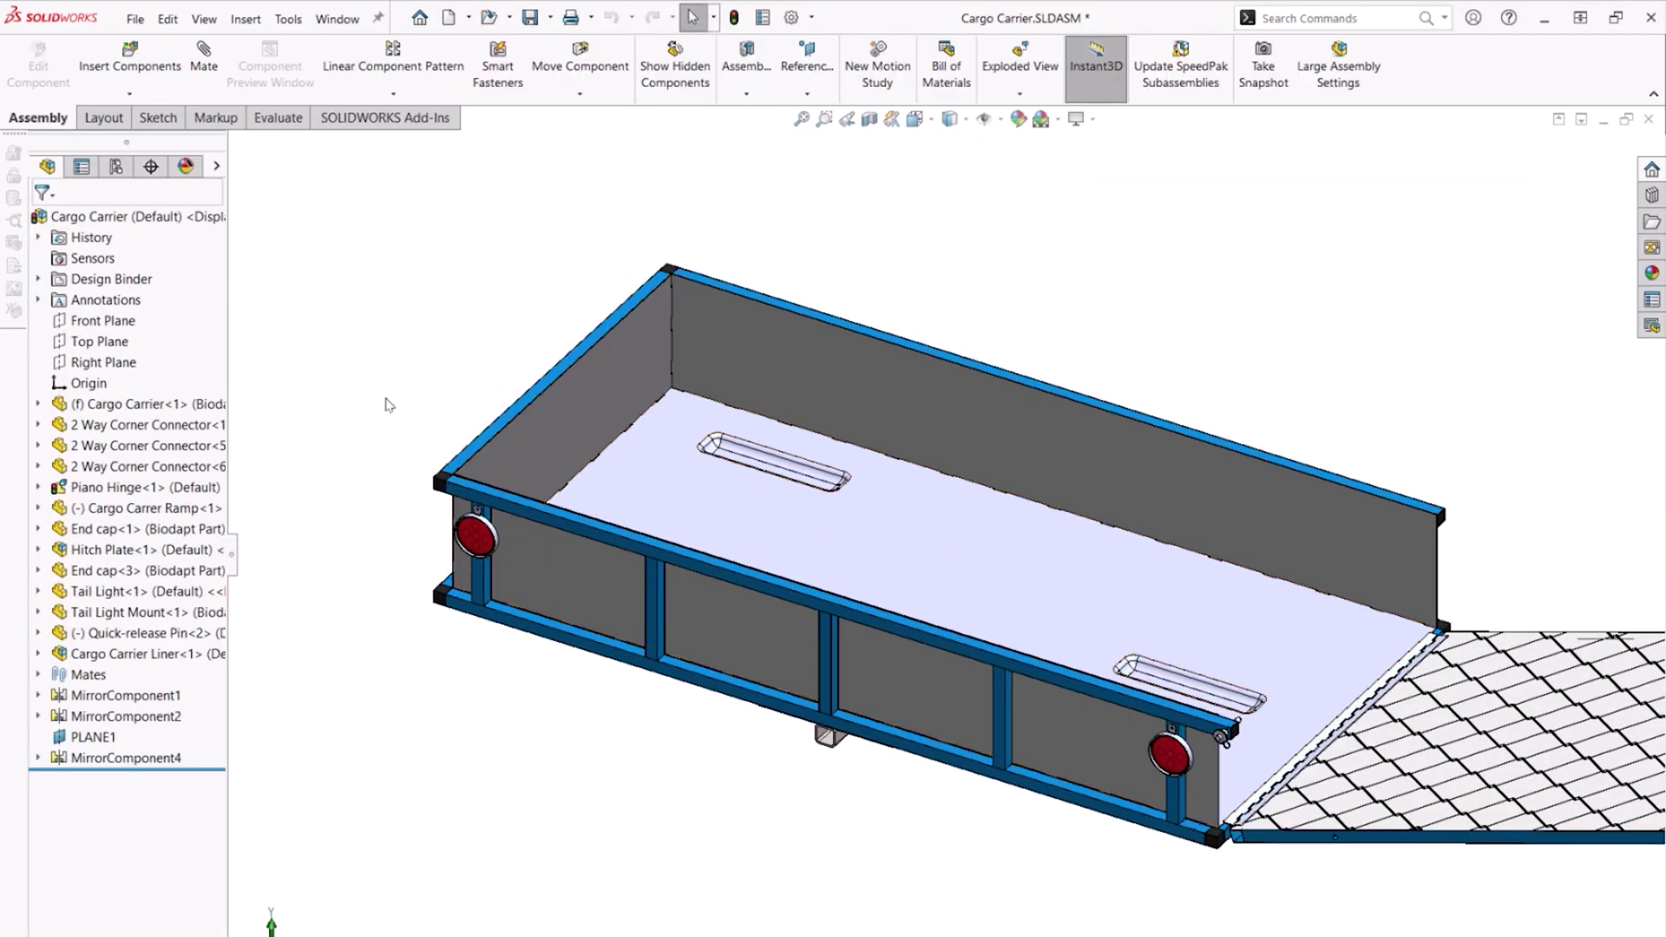
right_drag(388, 404, 387, 330)
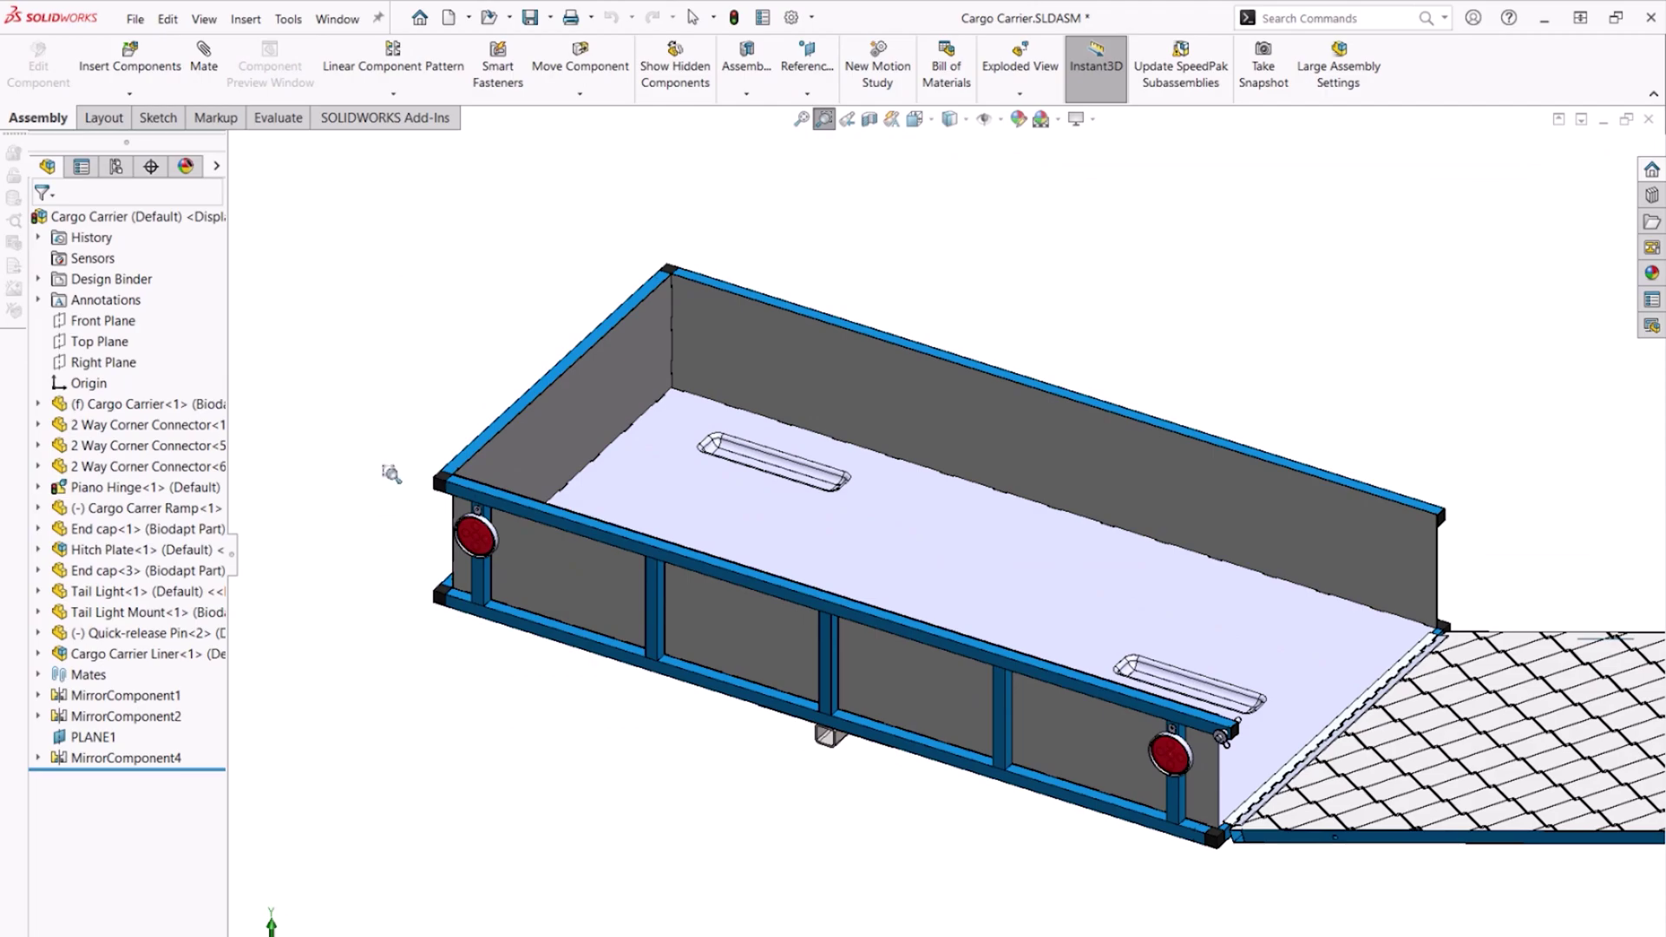
drag(391, 473, 570, 605)
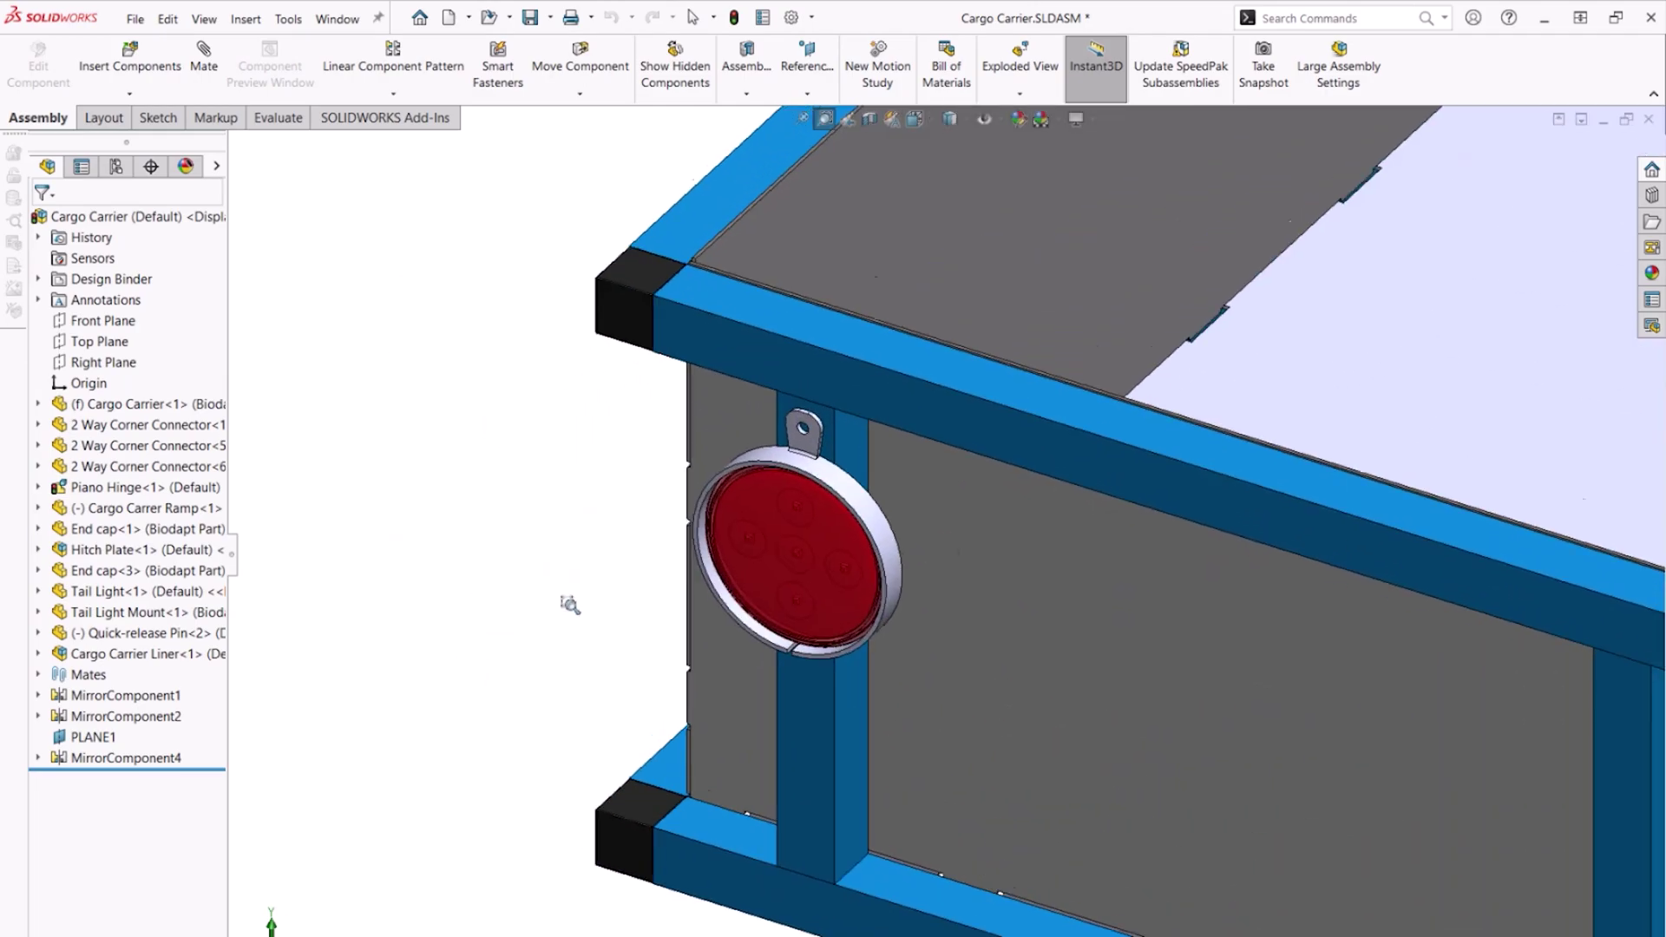
right_click(976, 763)
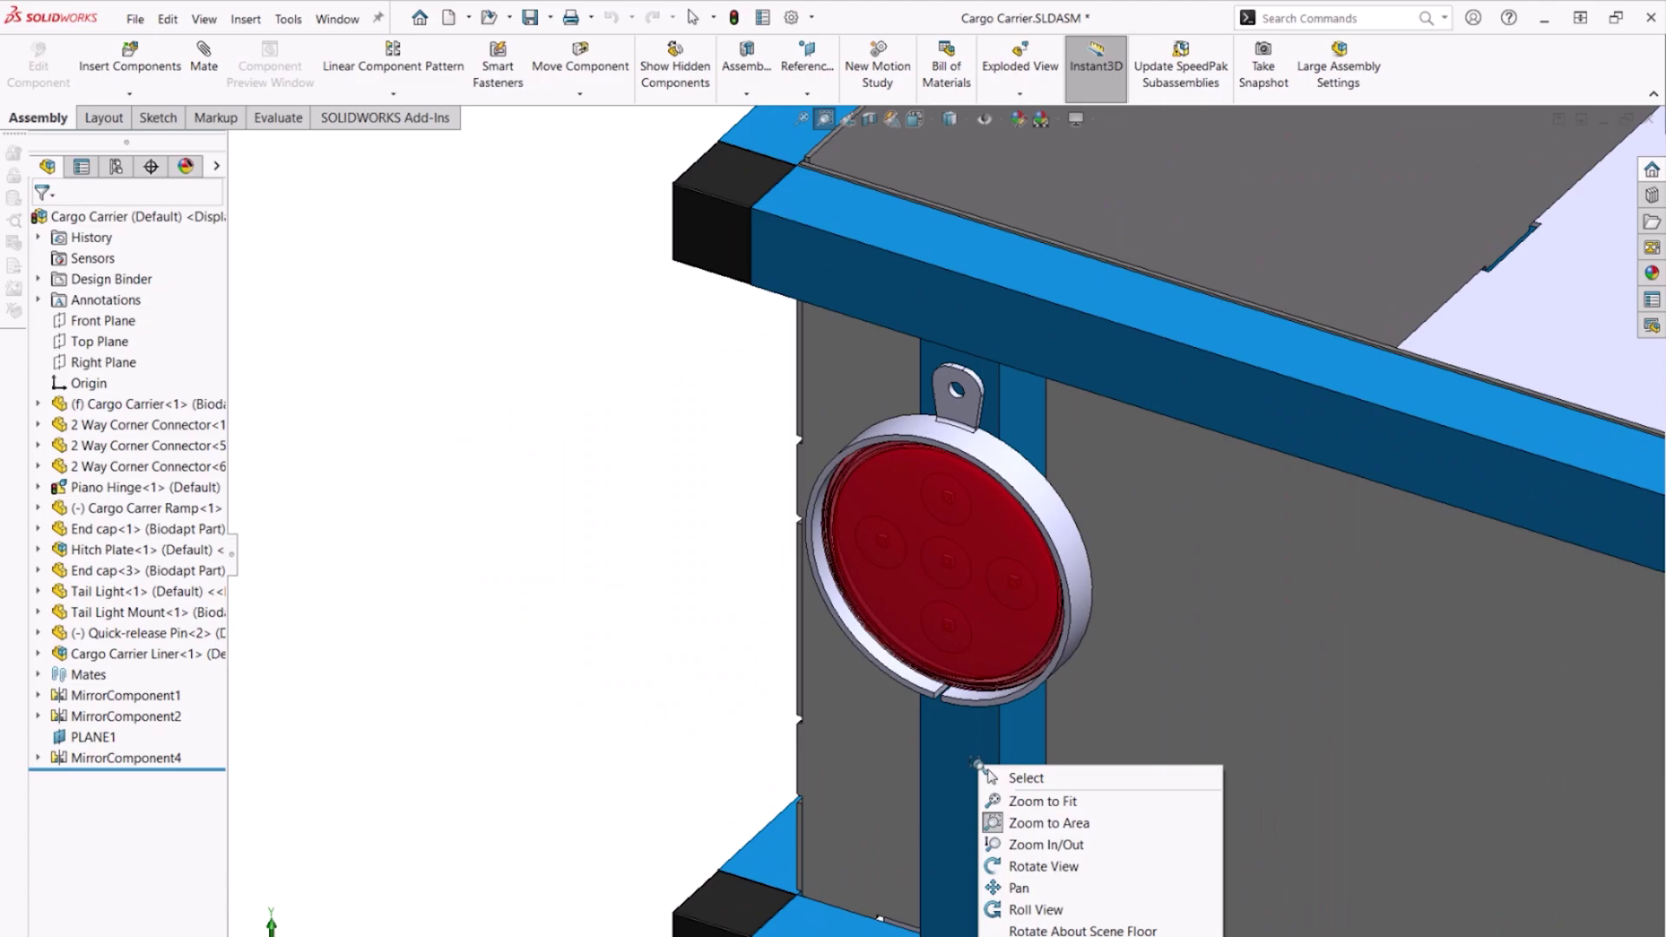
click(1024, 778)
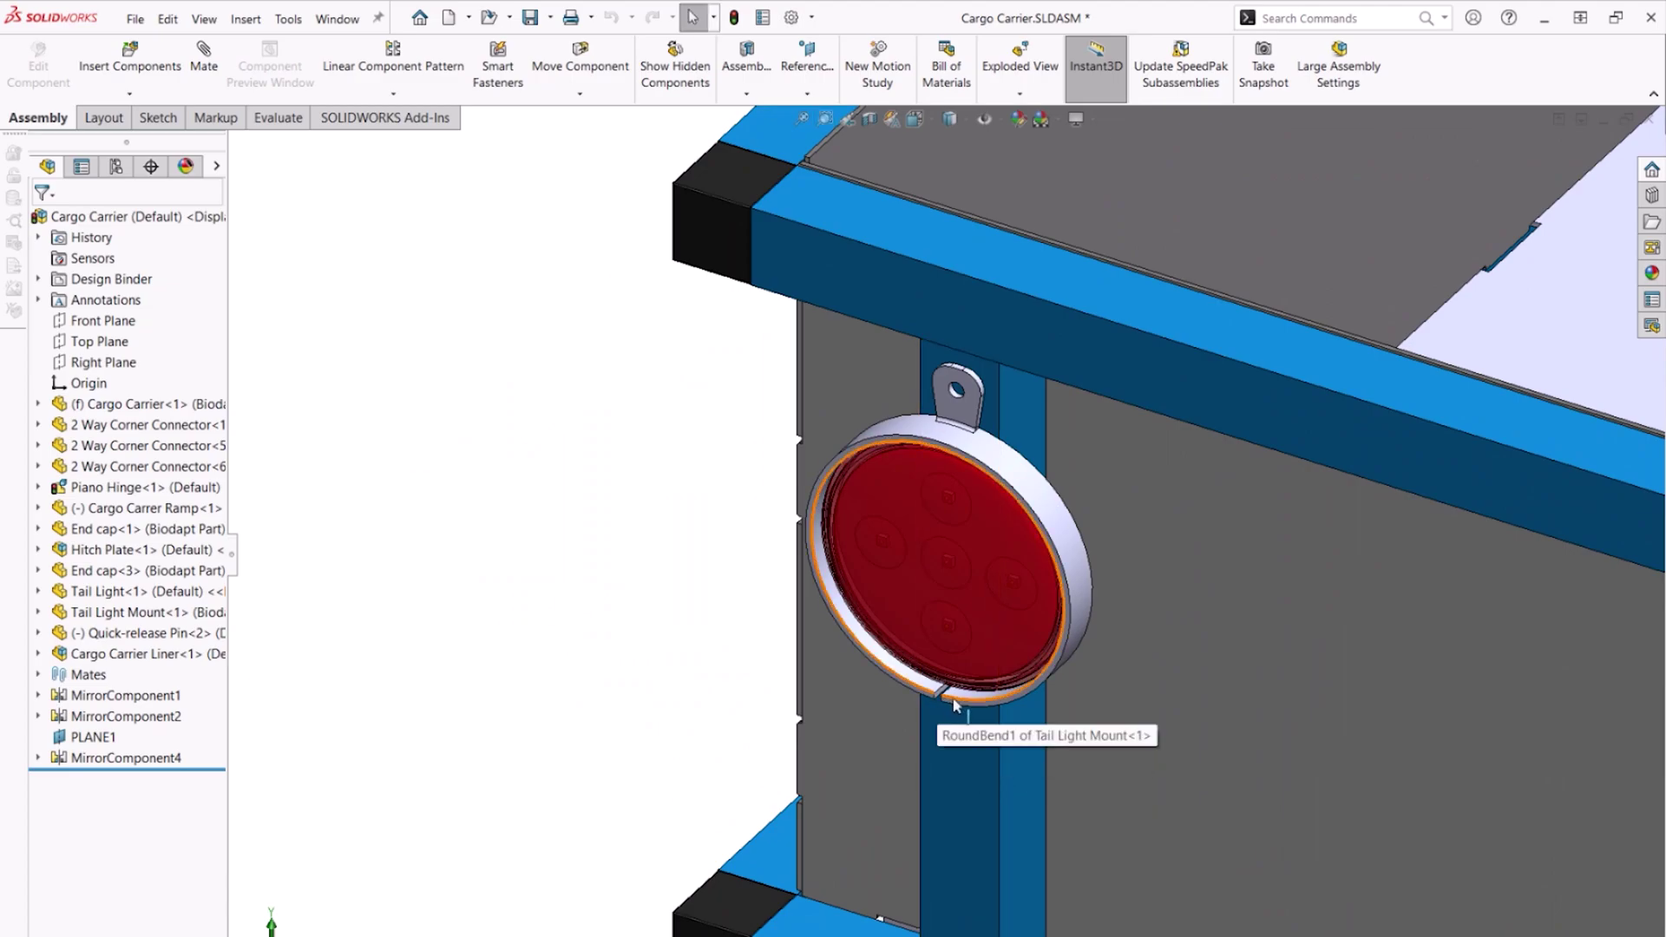
Switch to the Tail Light Mount part window
key(ctrl+Tab)
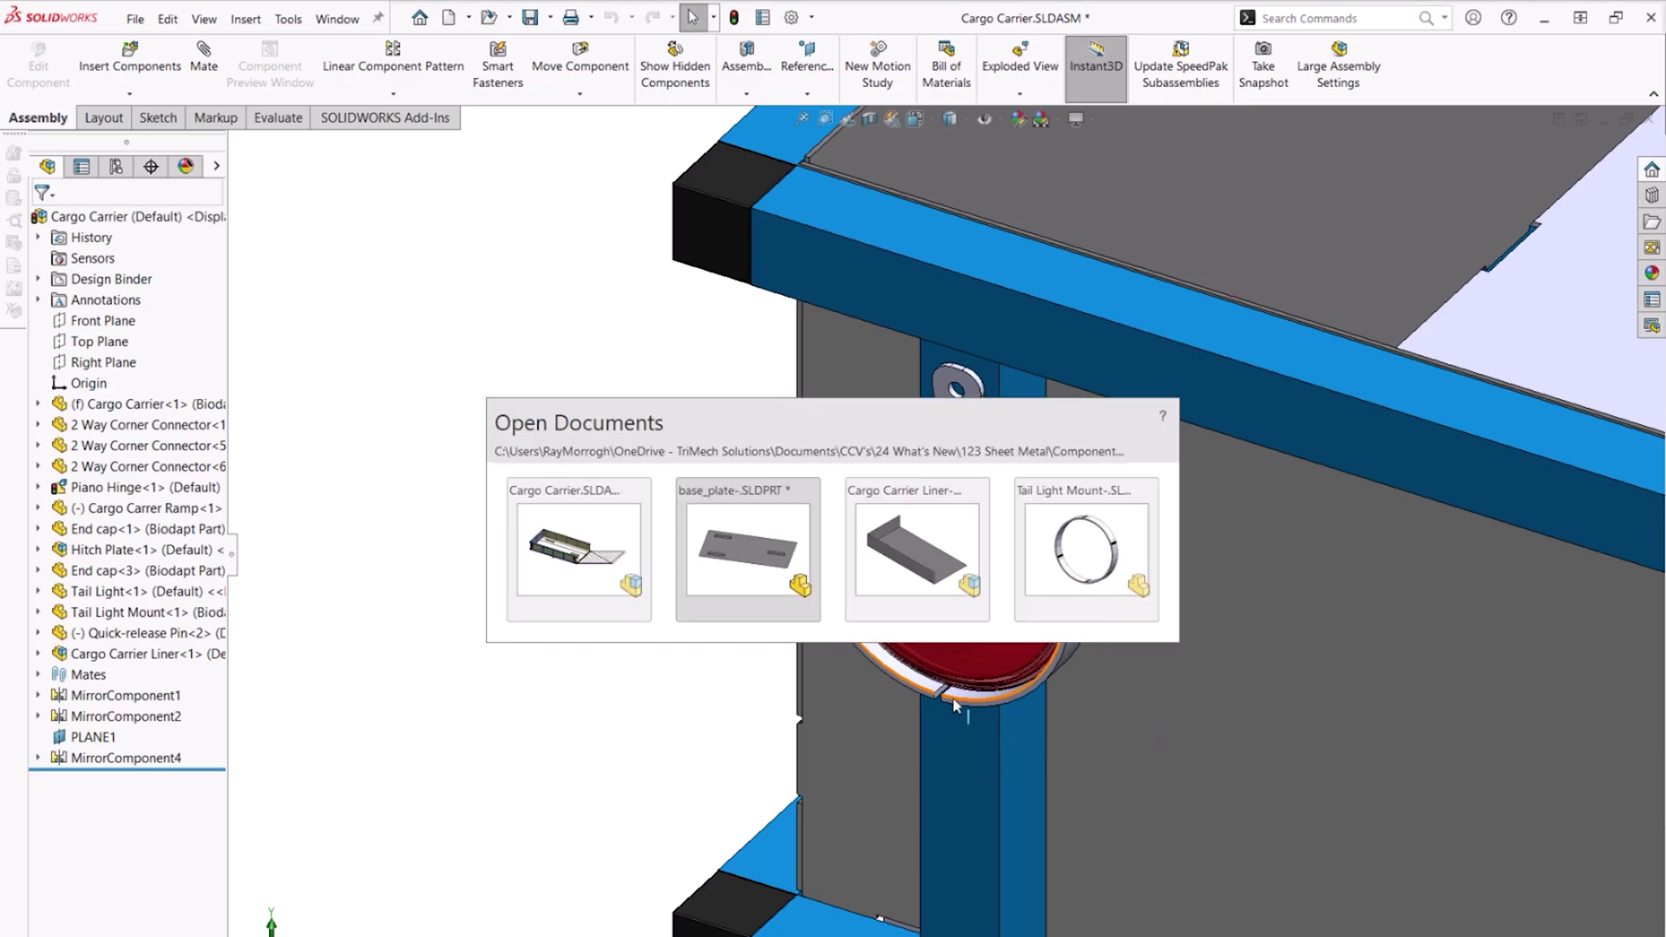
click(1098, 588)
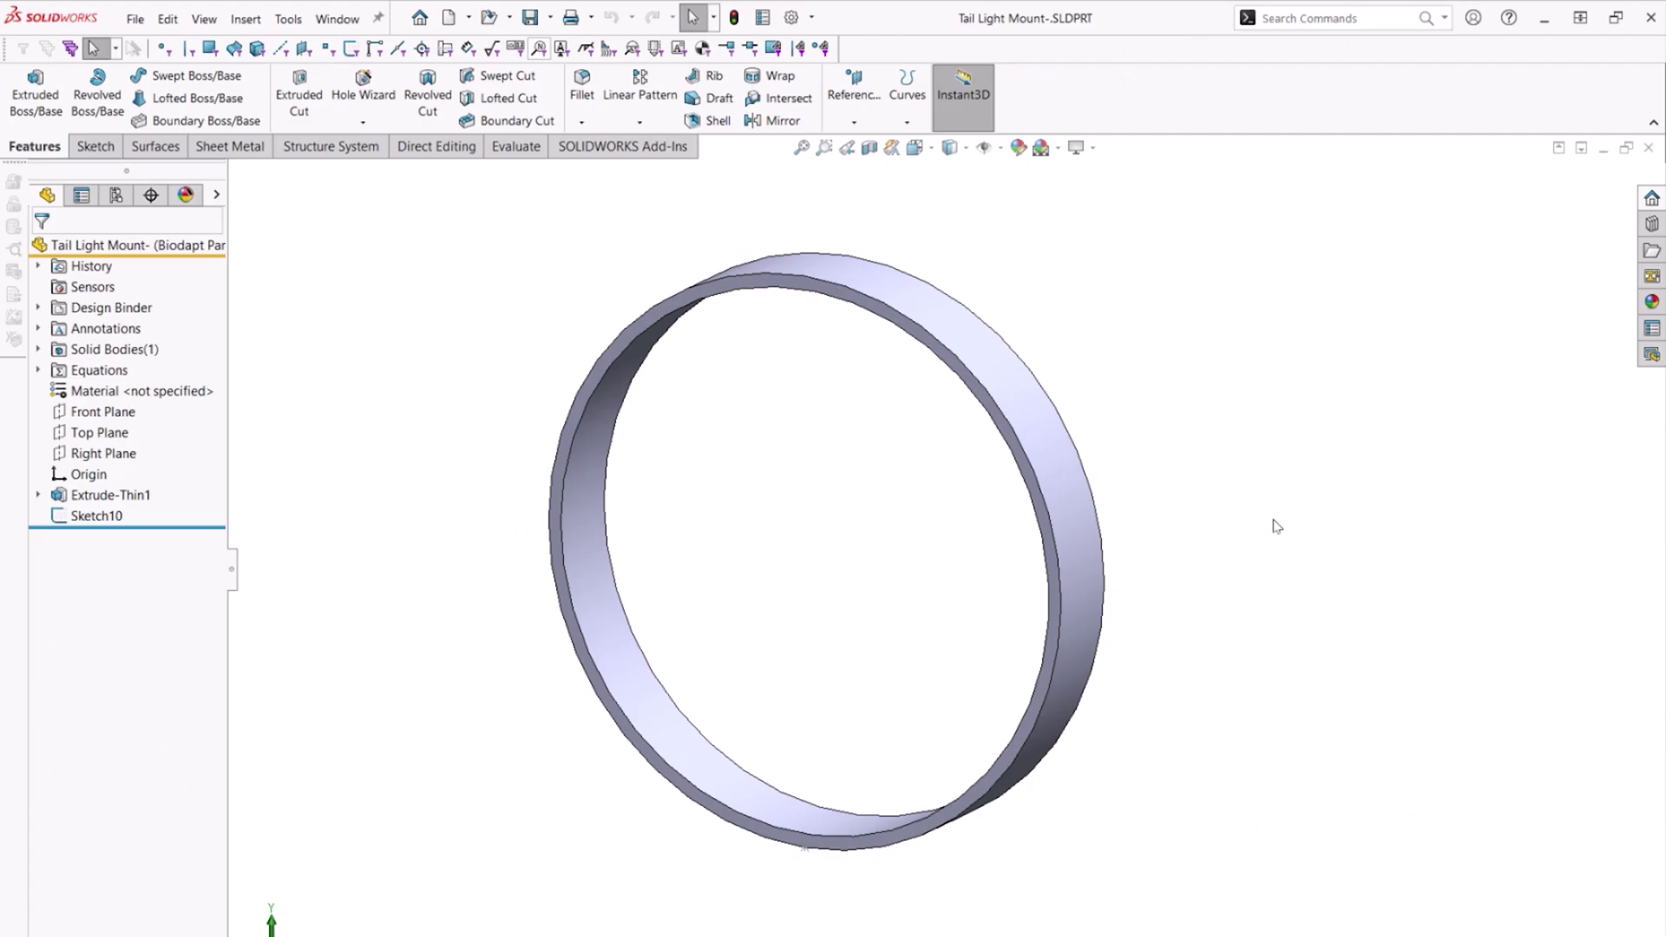
click(251, 153)
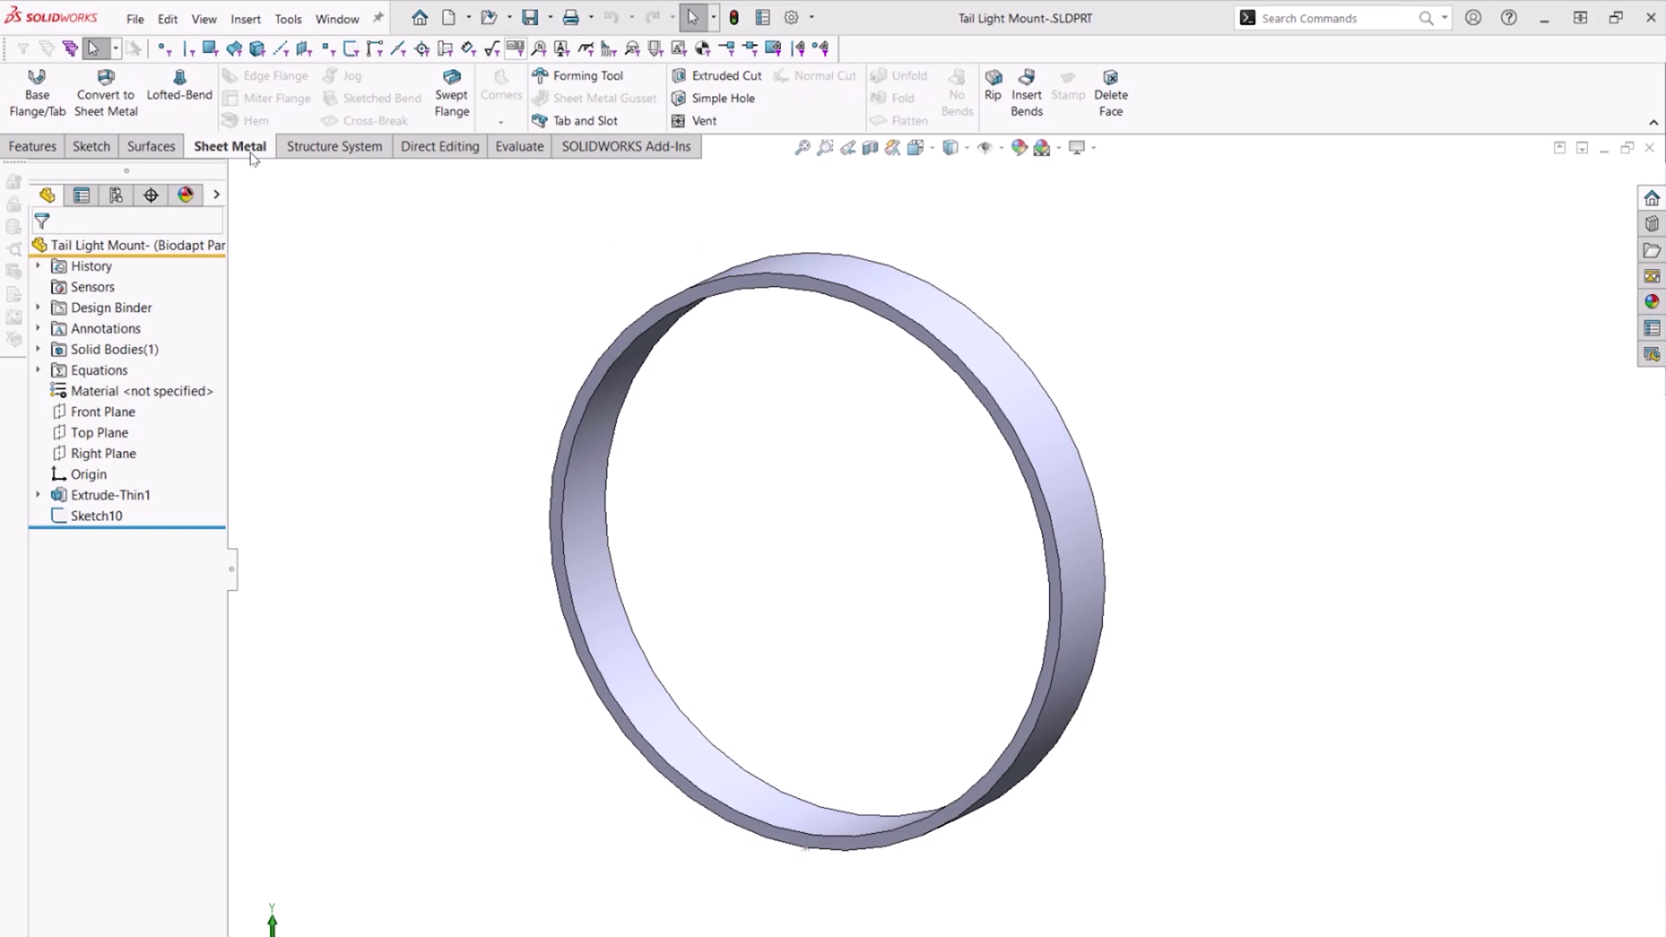
Rip the ring's inner circular edge at Sketch10's bottom point with a symmetric 3° angular gap
click(996, 96)
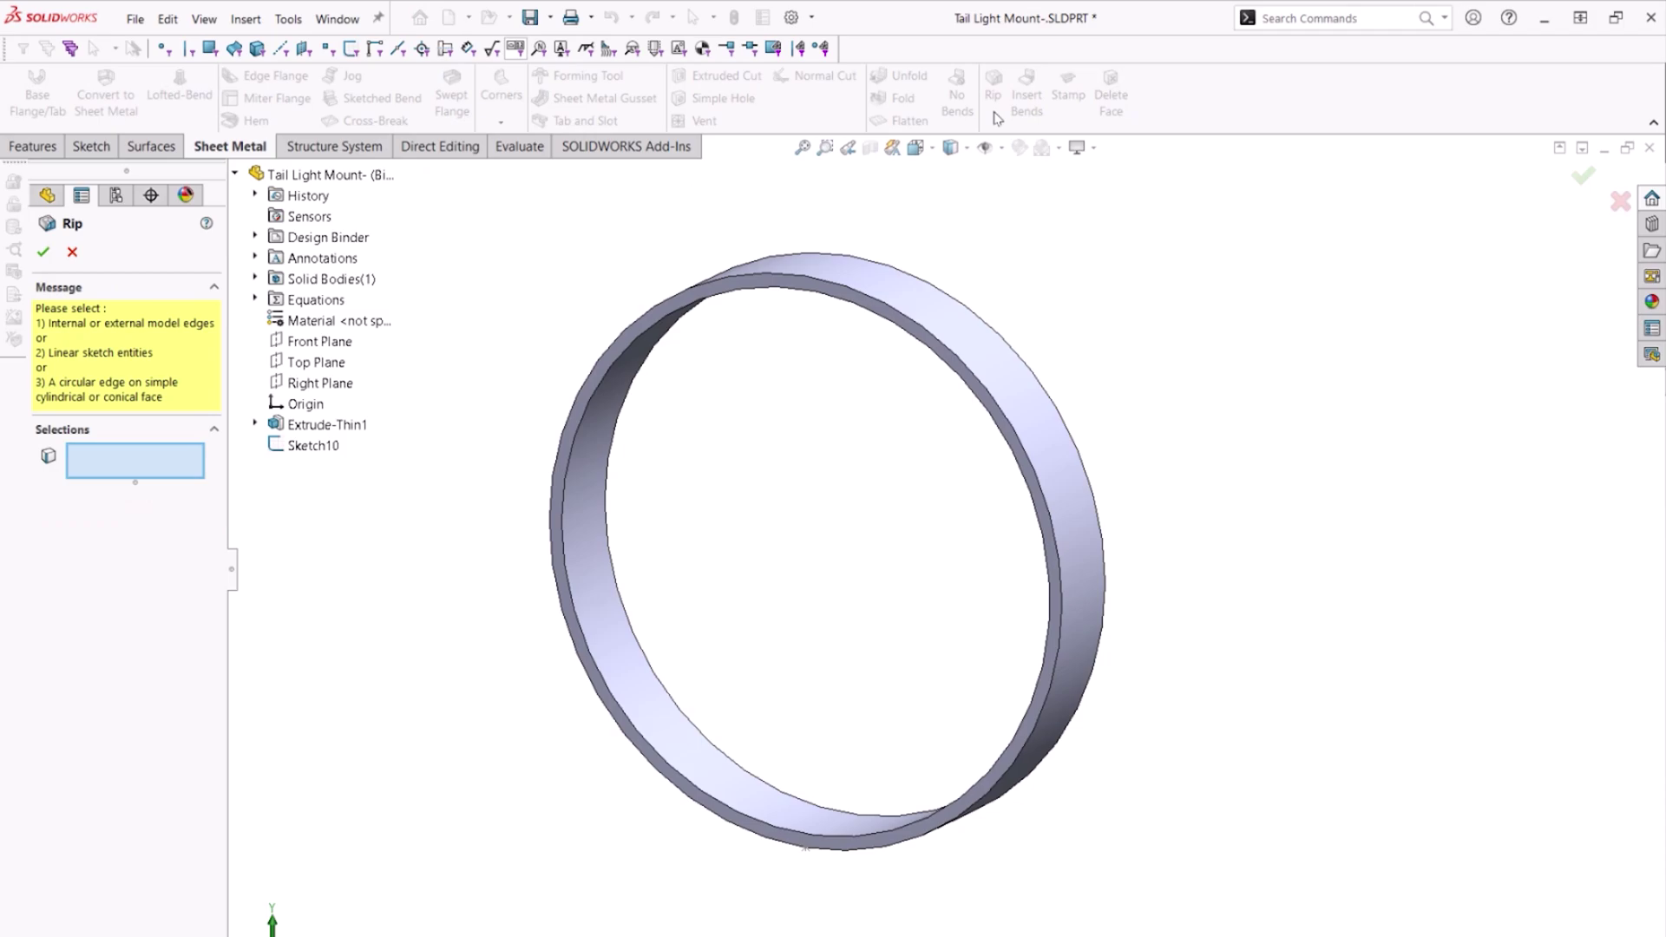
click(637, 733)
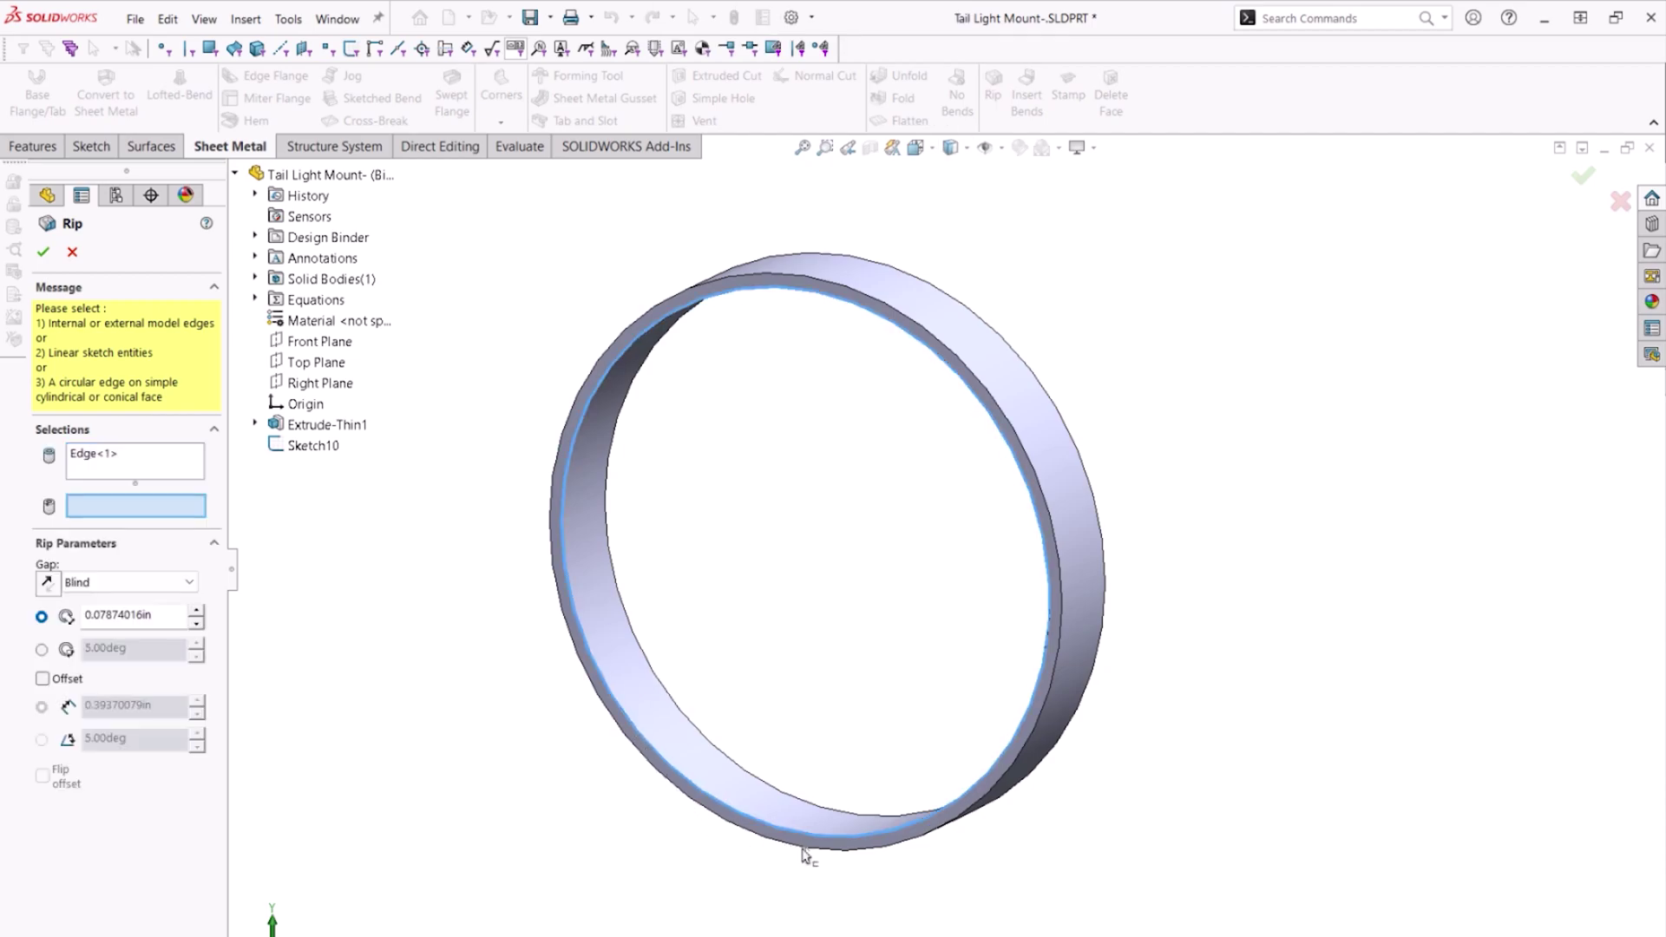
click(806, 849)
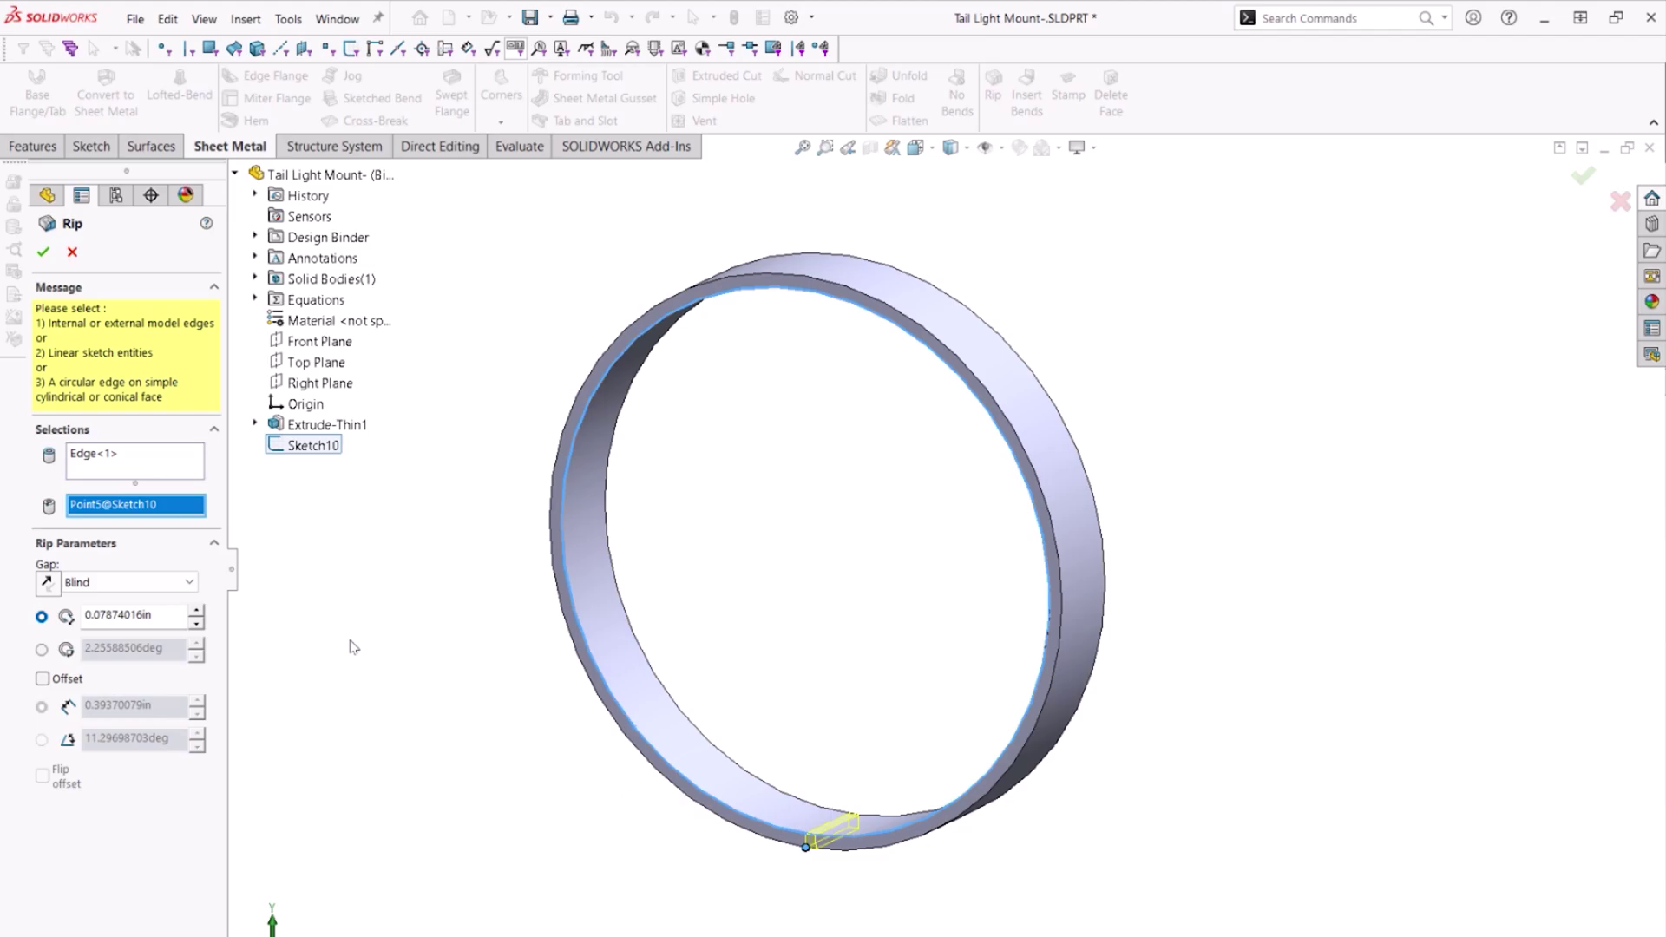
click(187, 581)
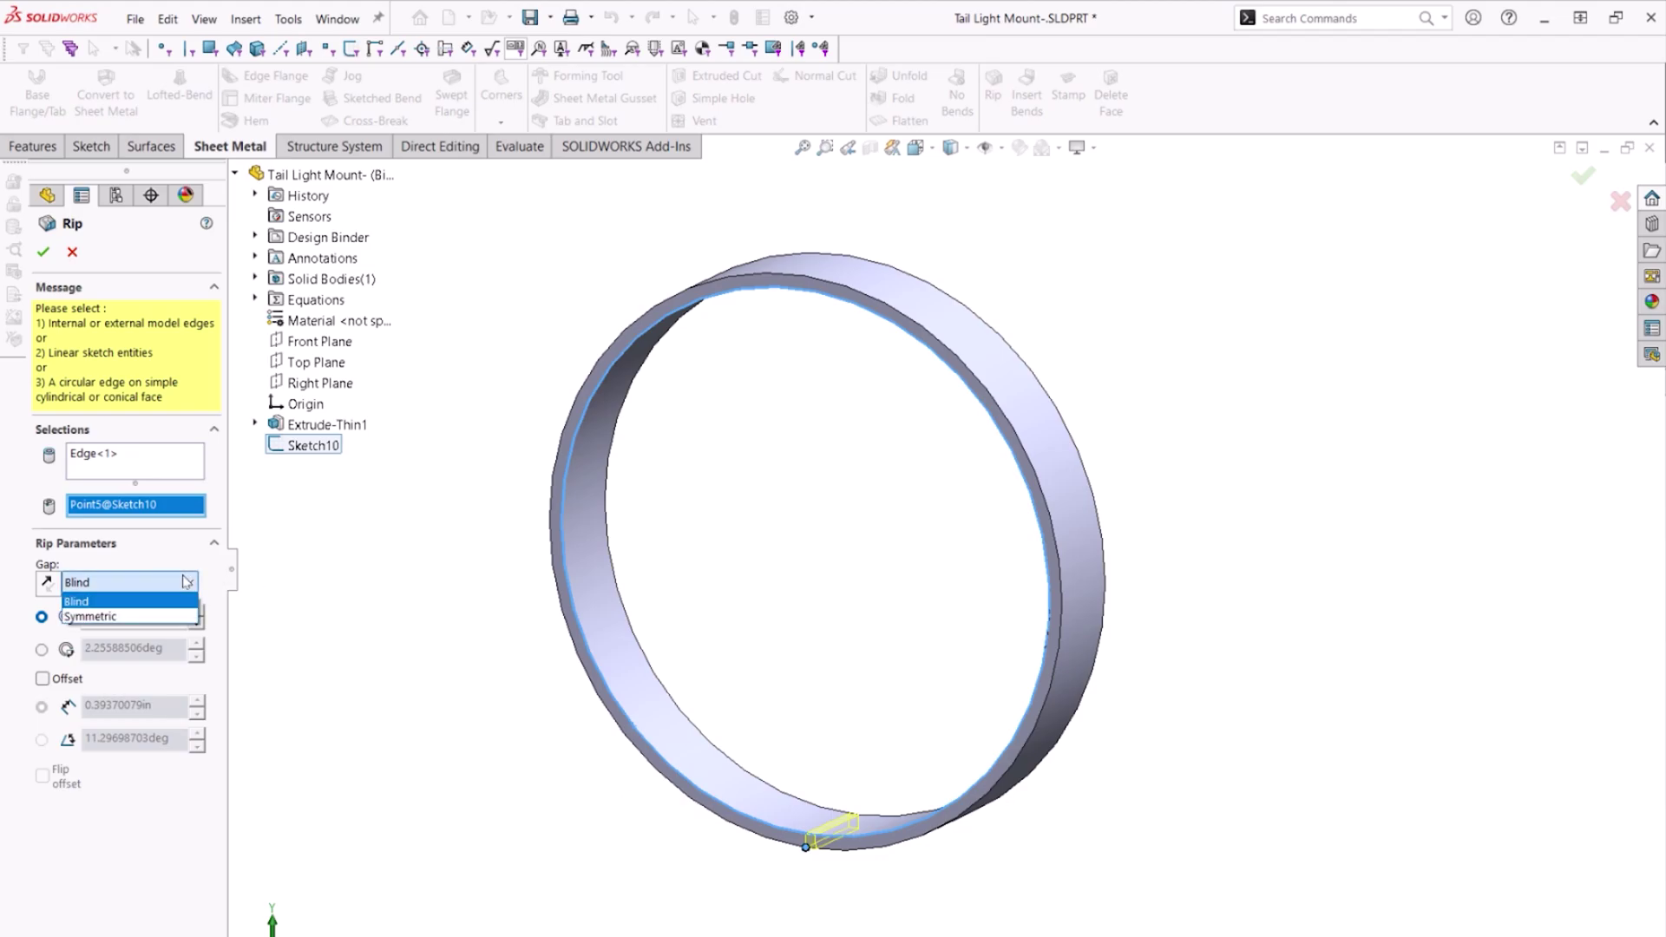
click(132, 618)
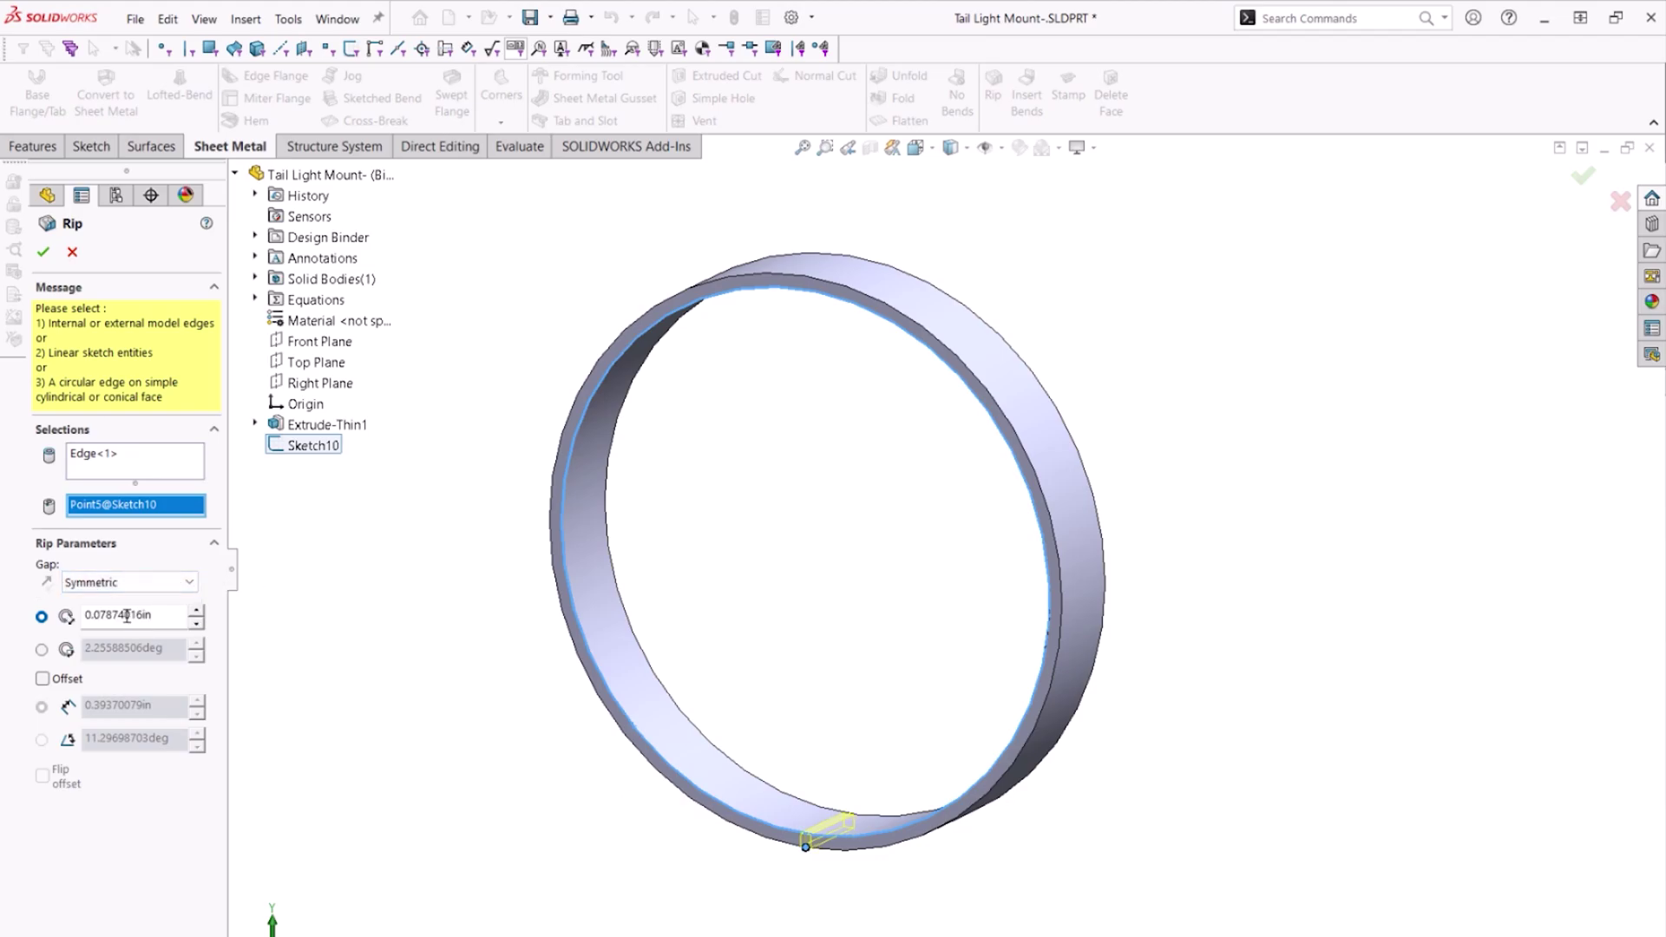
click(43, 652)
drag(188, 651, 84, 649)
text(3)
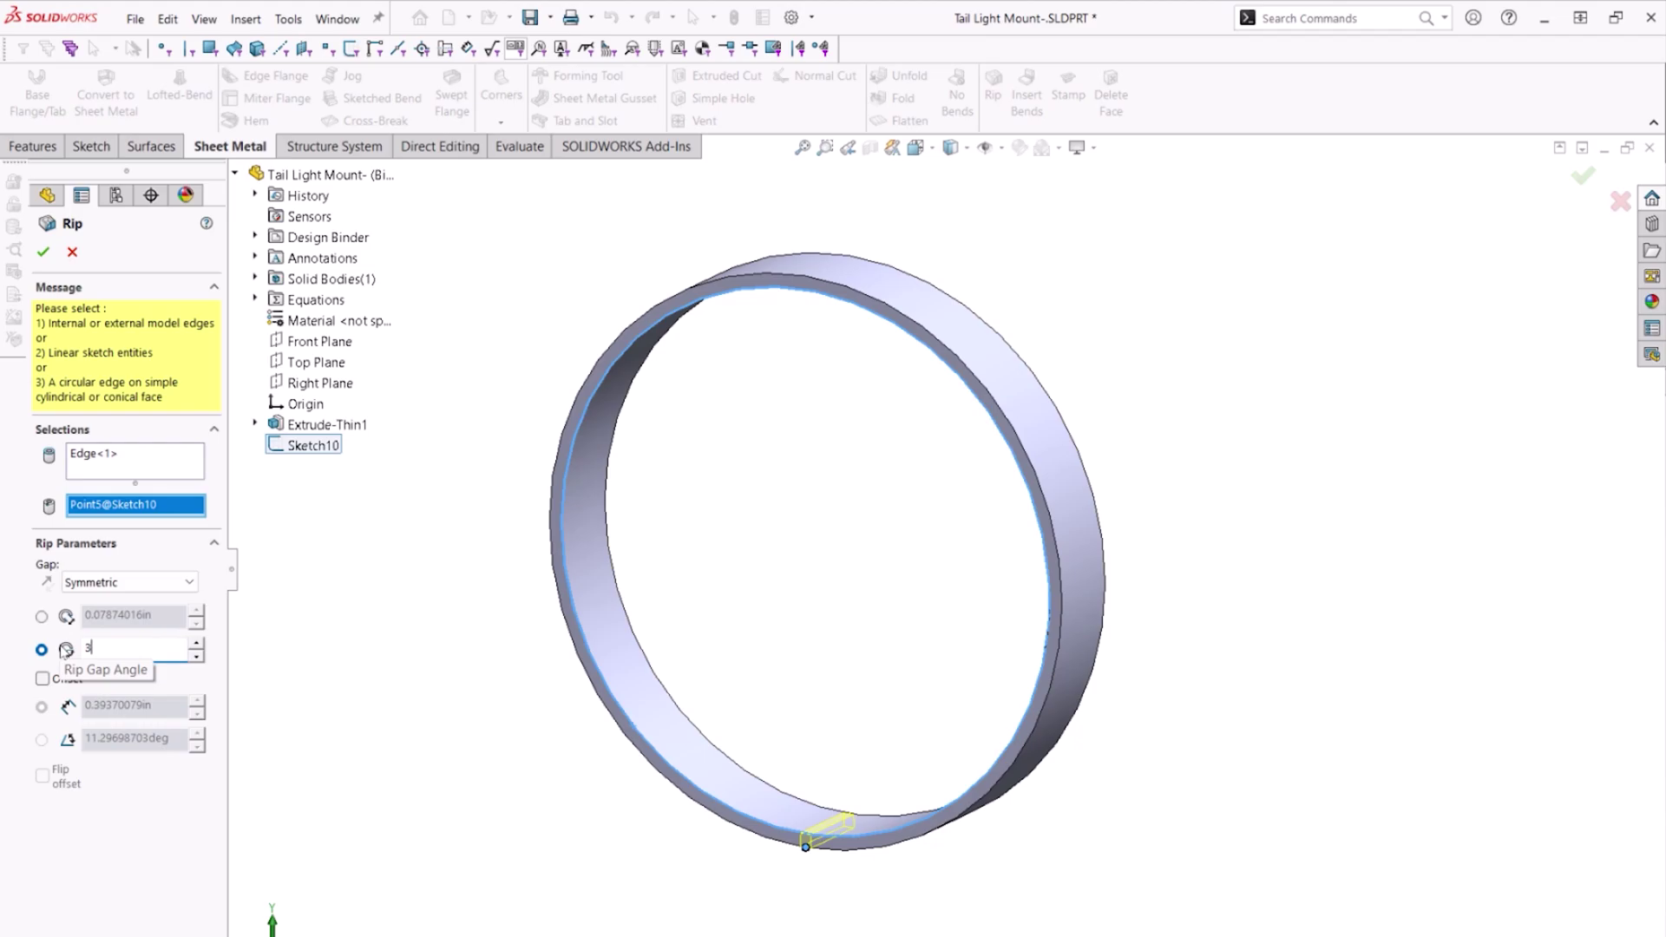
click(44, 252)
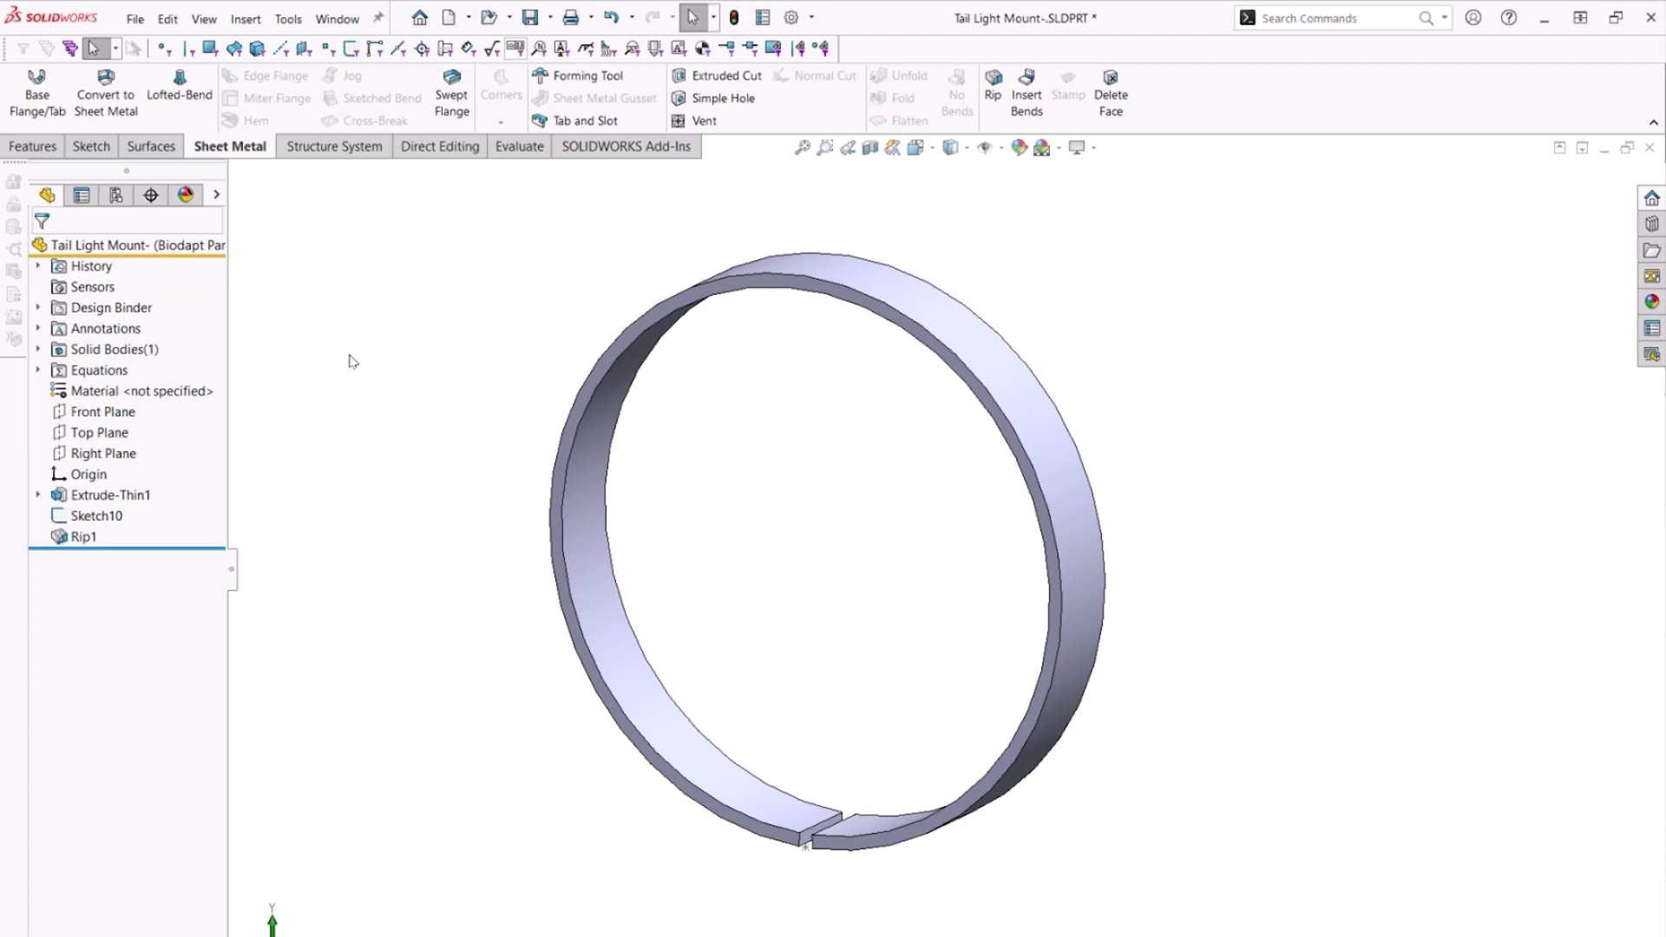
Insert bends with the rip-gap edge fixed, then flatten the ring and fold it back
click(1026, 96)
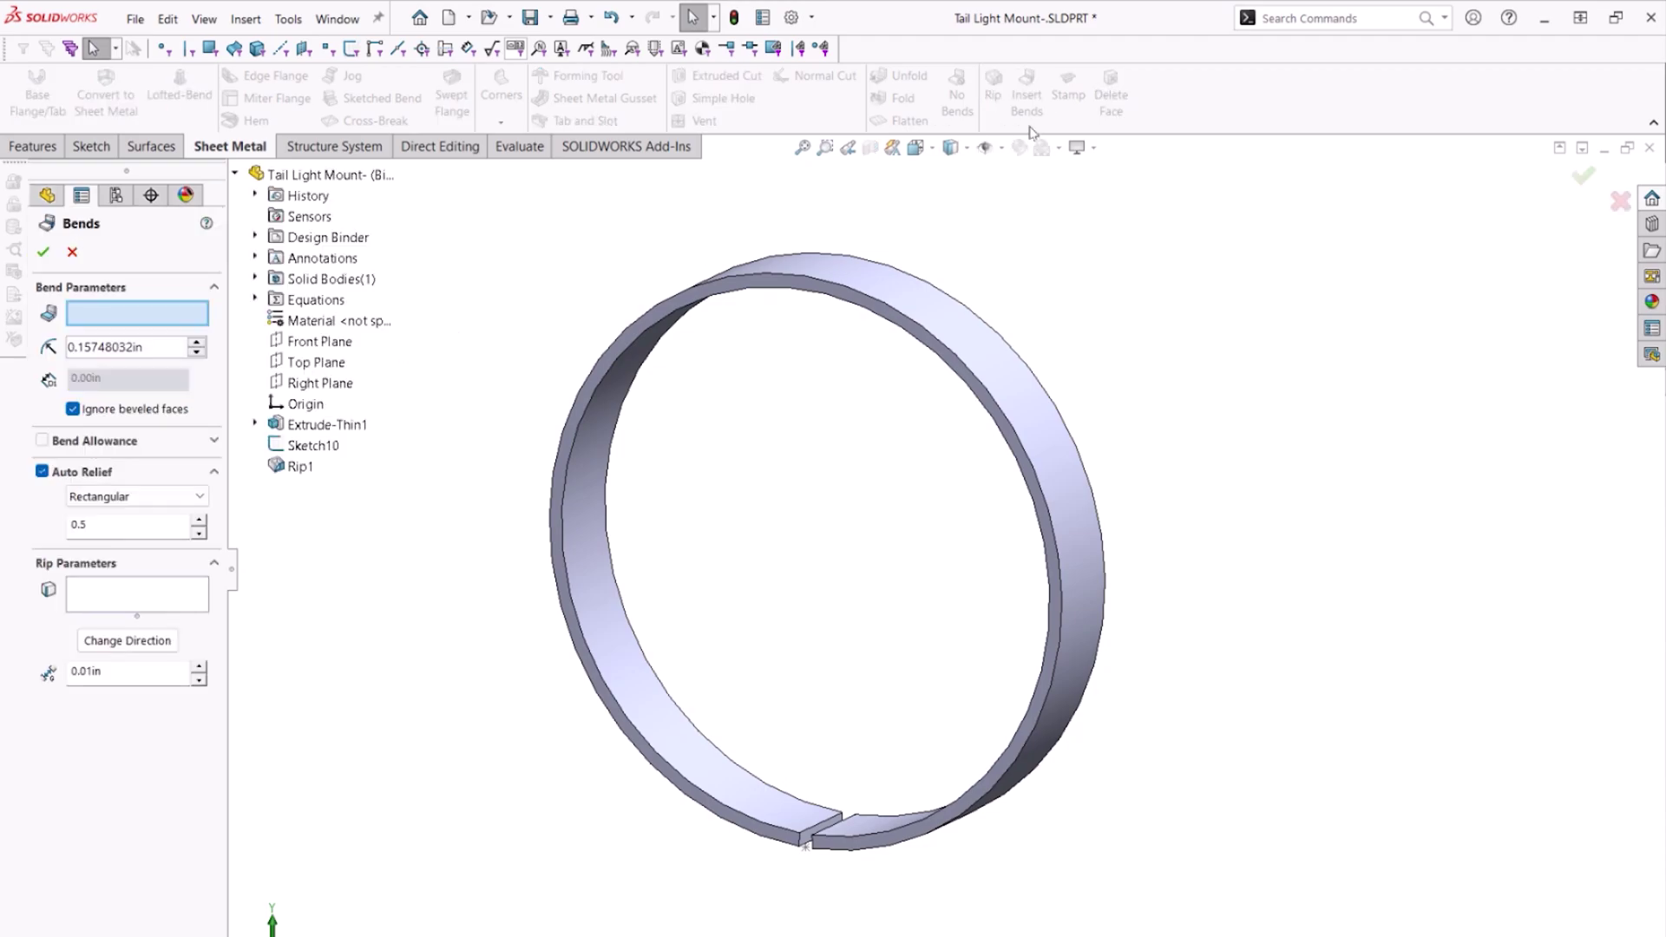
click(814, 835)
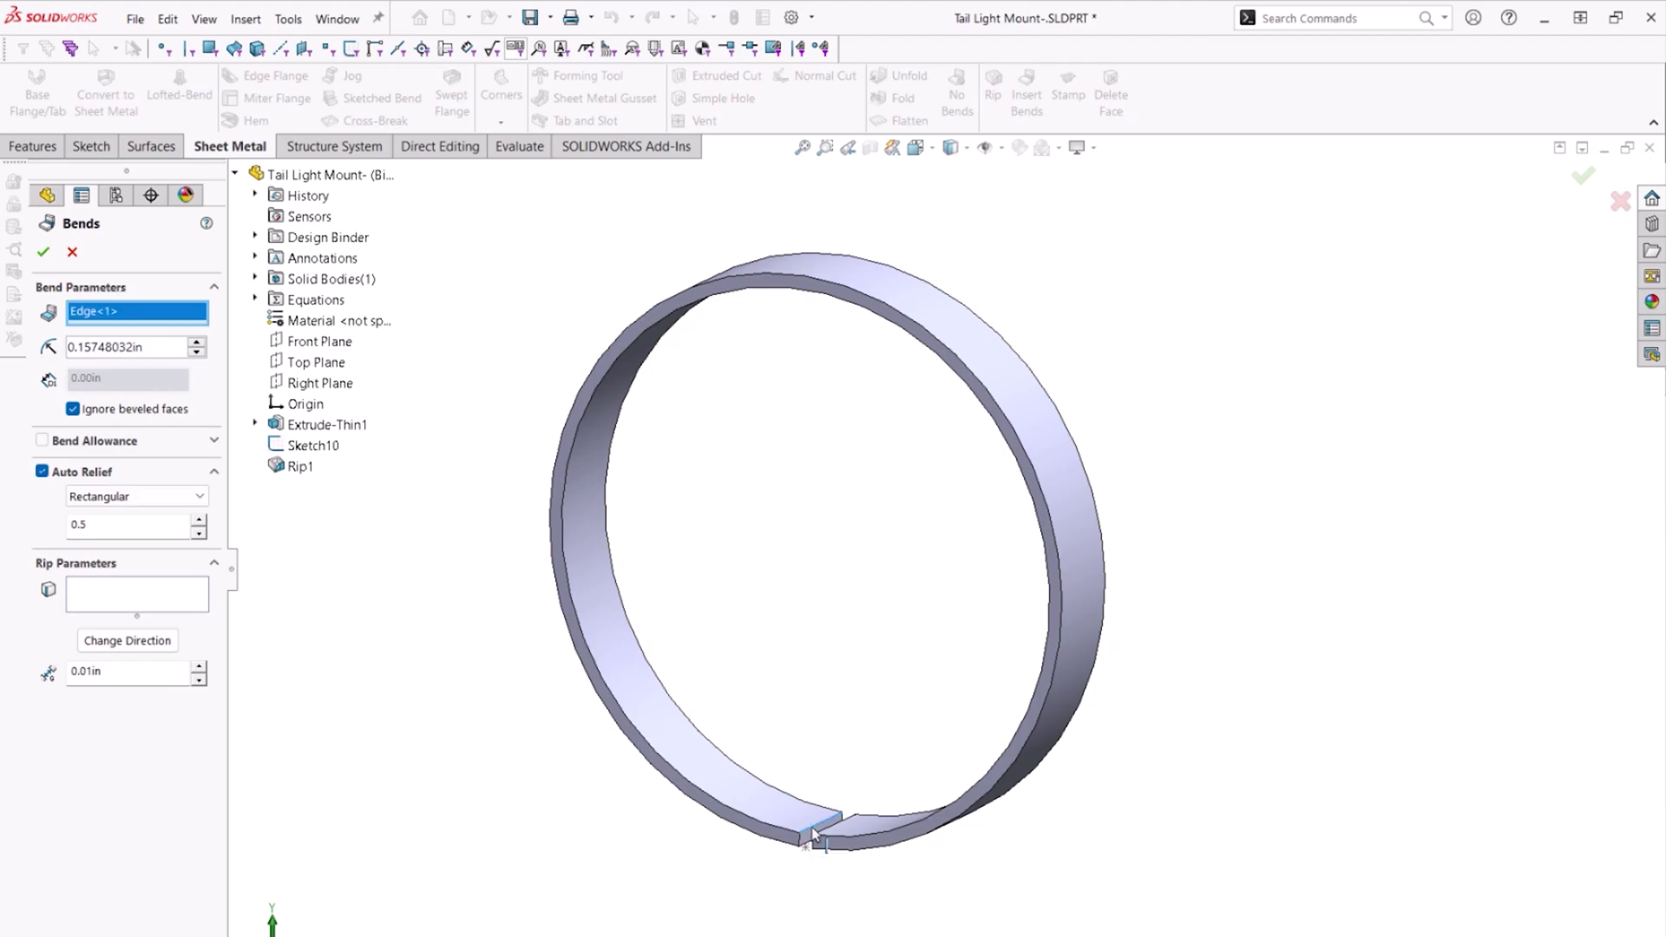
click(43, 251)
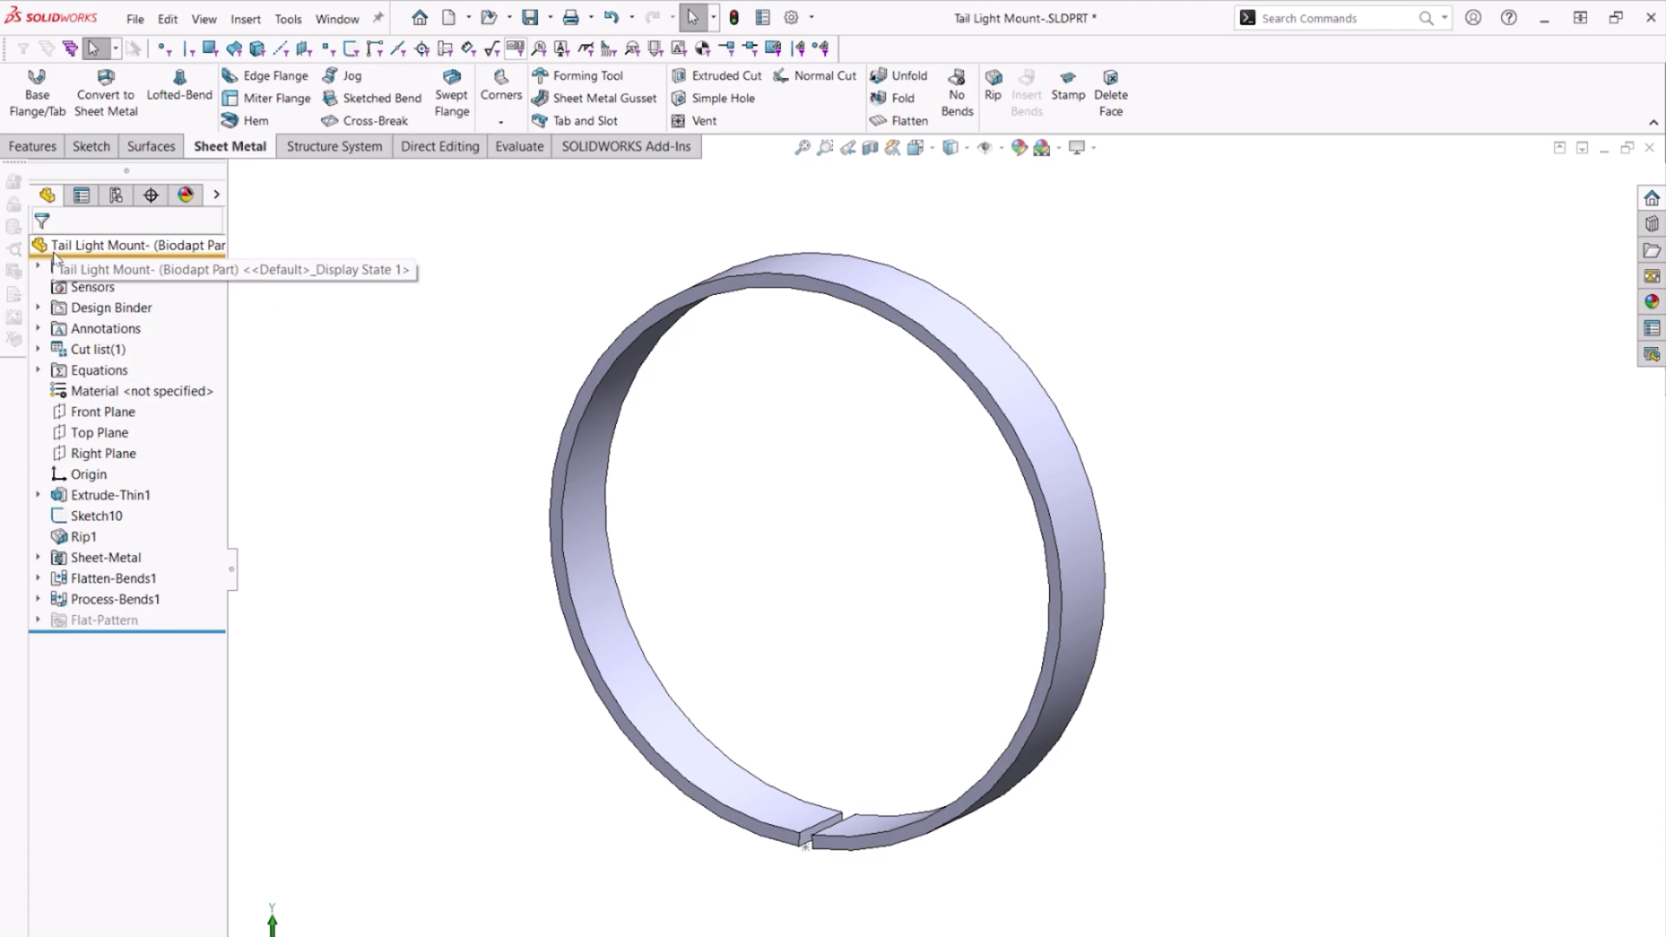
click(903, 121)
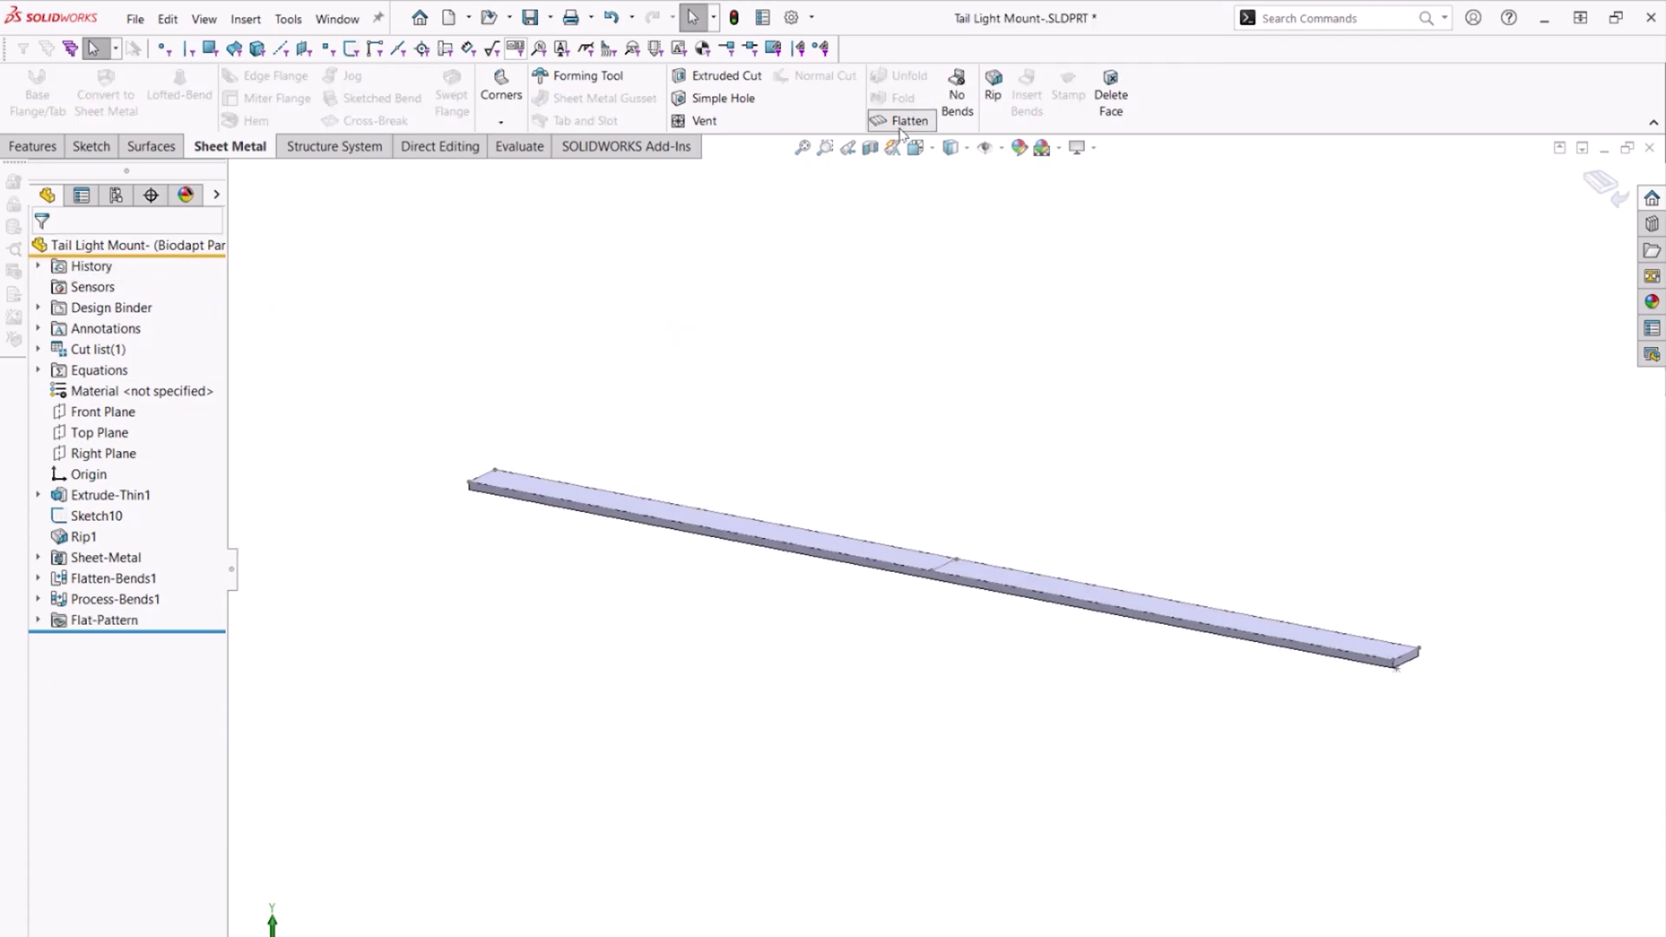
click(902, 121)
Switch to the Cargo Carrier assembly, fit the view and swing the ramp gate upright
key(ctrl+Tab)
click(789, 561)
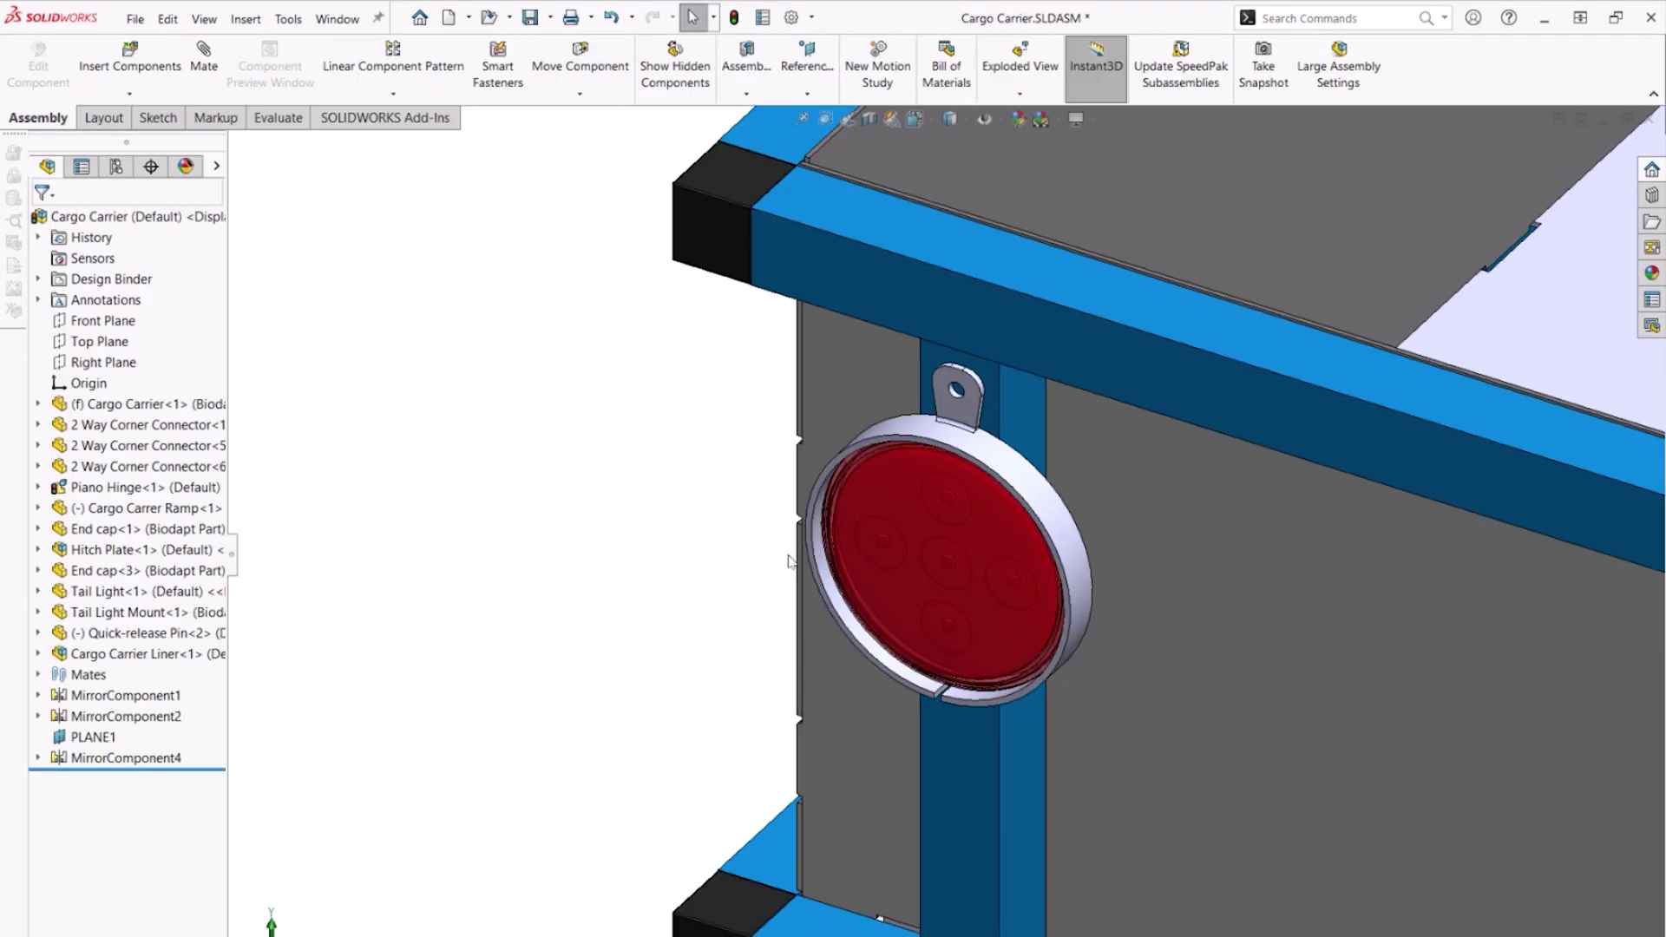
key(f)
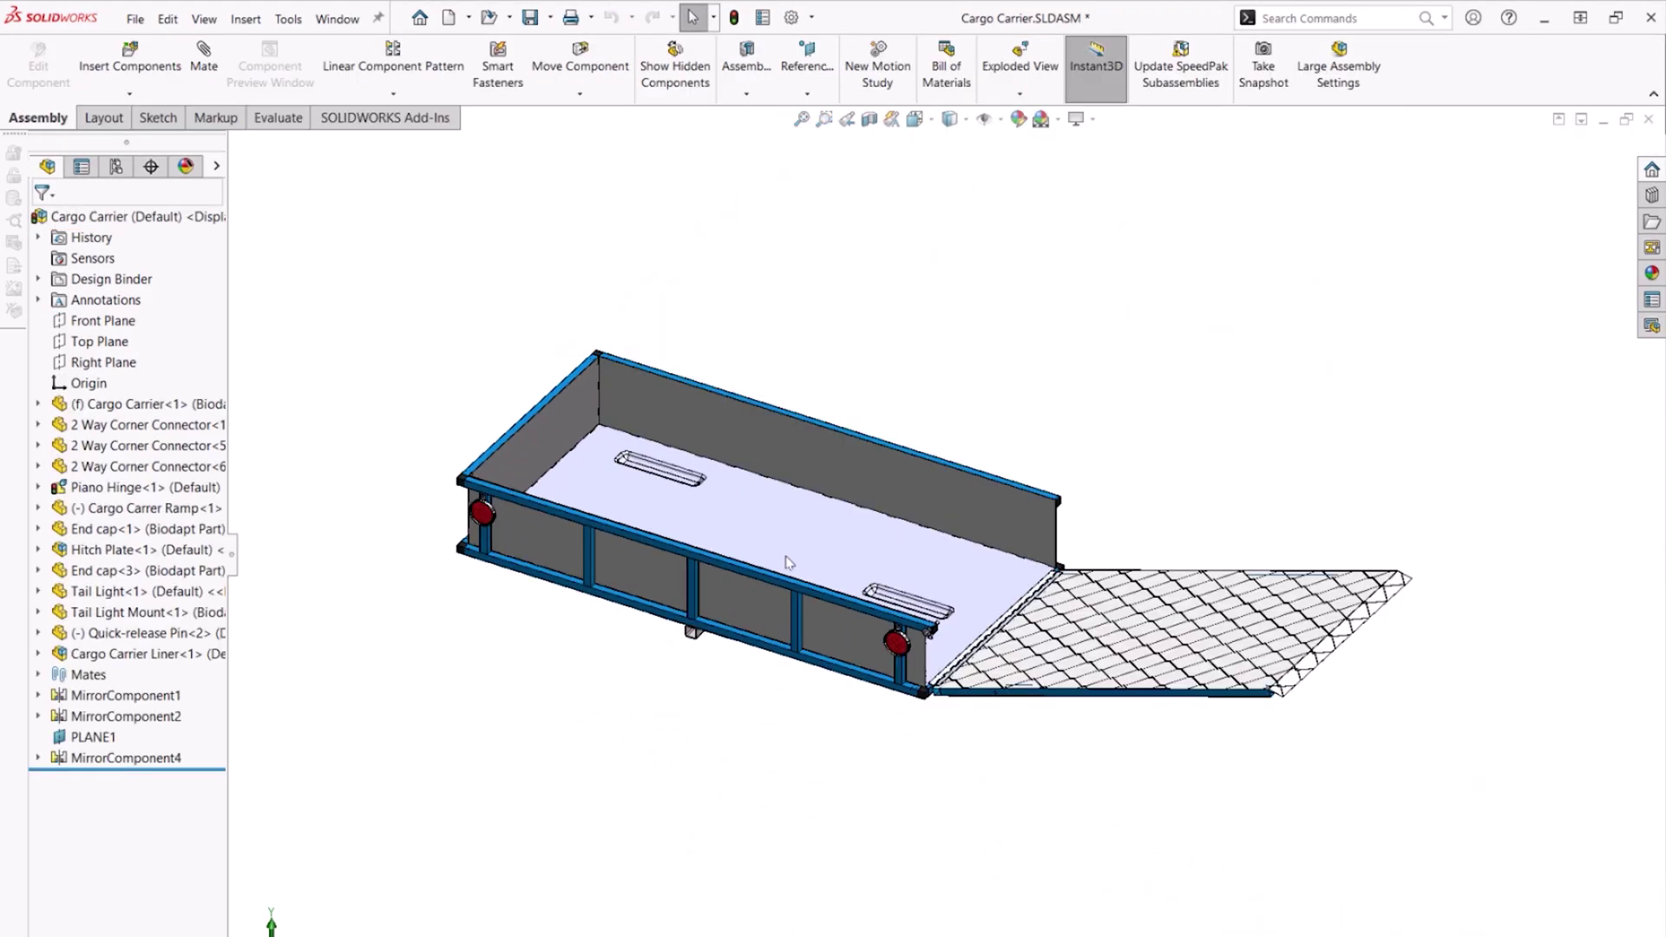
drag(1293, 642, 907, 311)
key(Escape)
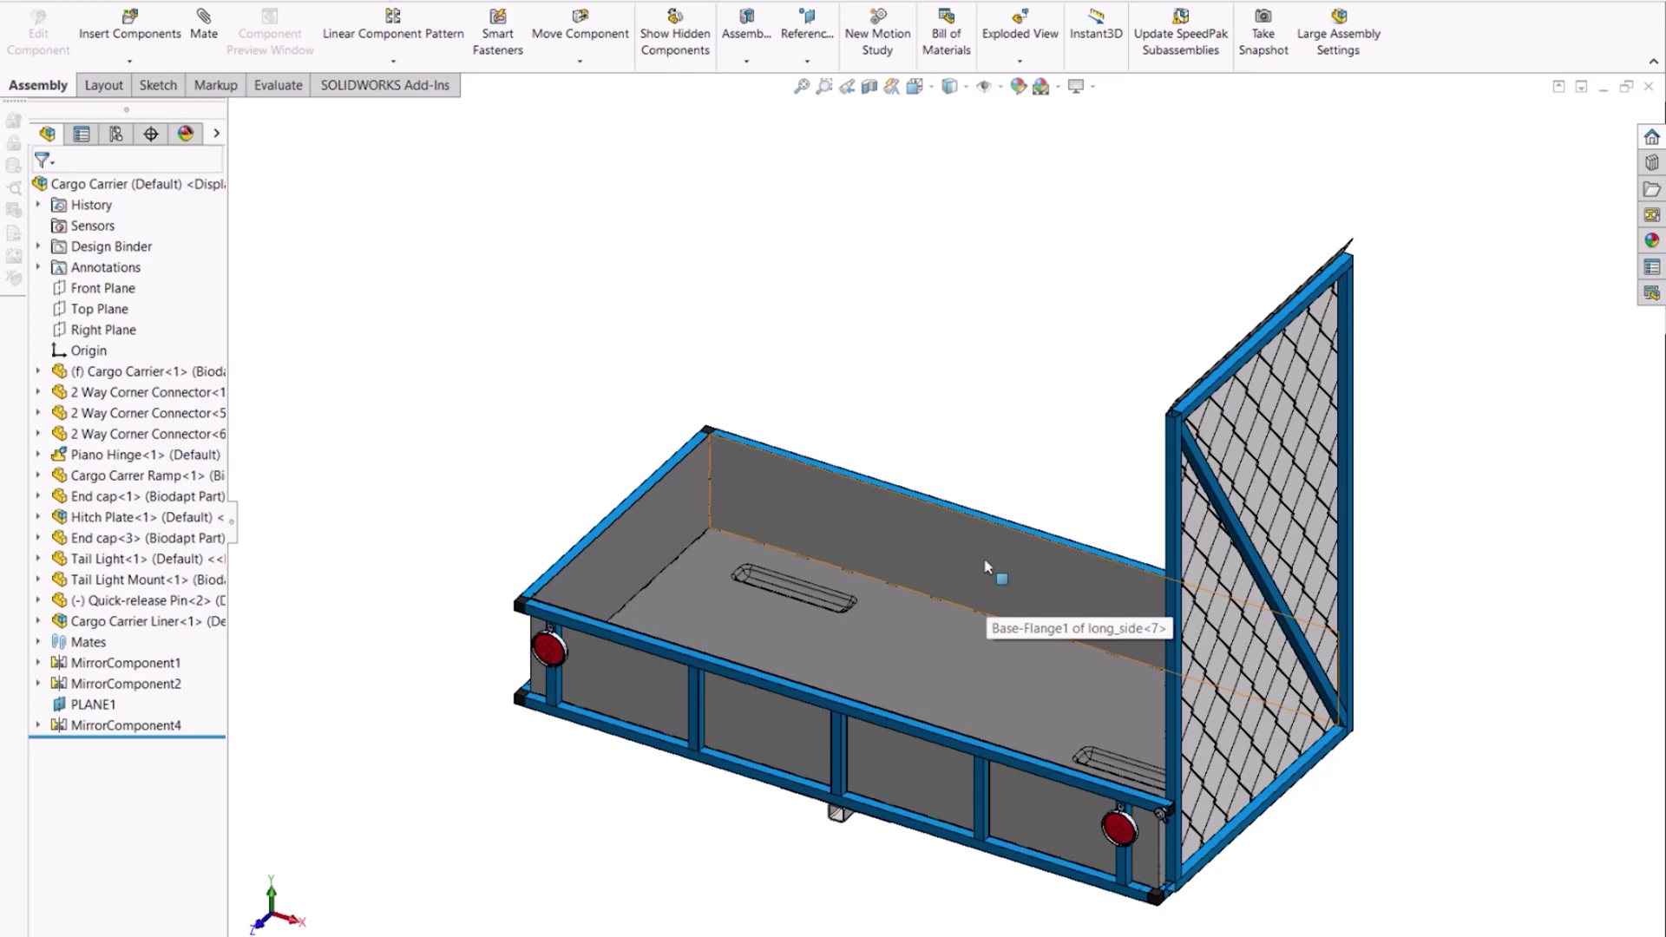
Hide the Cargo Carrier Liner to expose the carrier's bare frame
click(985, 565)
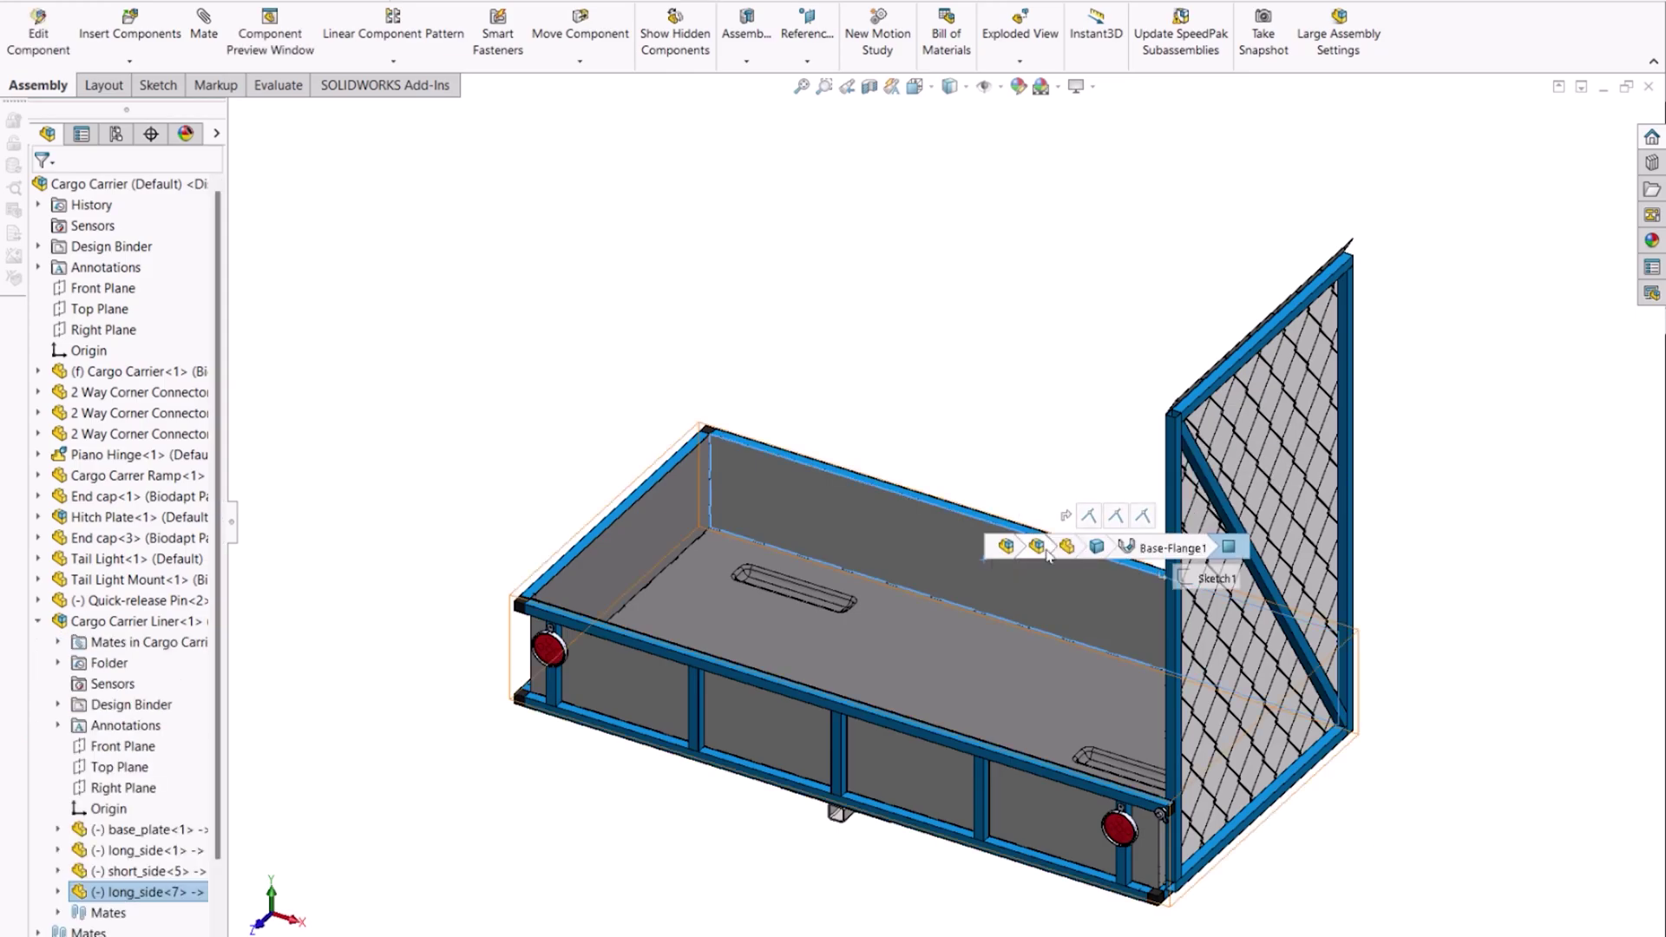
right_click(1038, 547)
click(1166, 471)
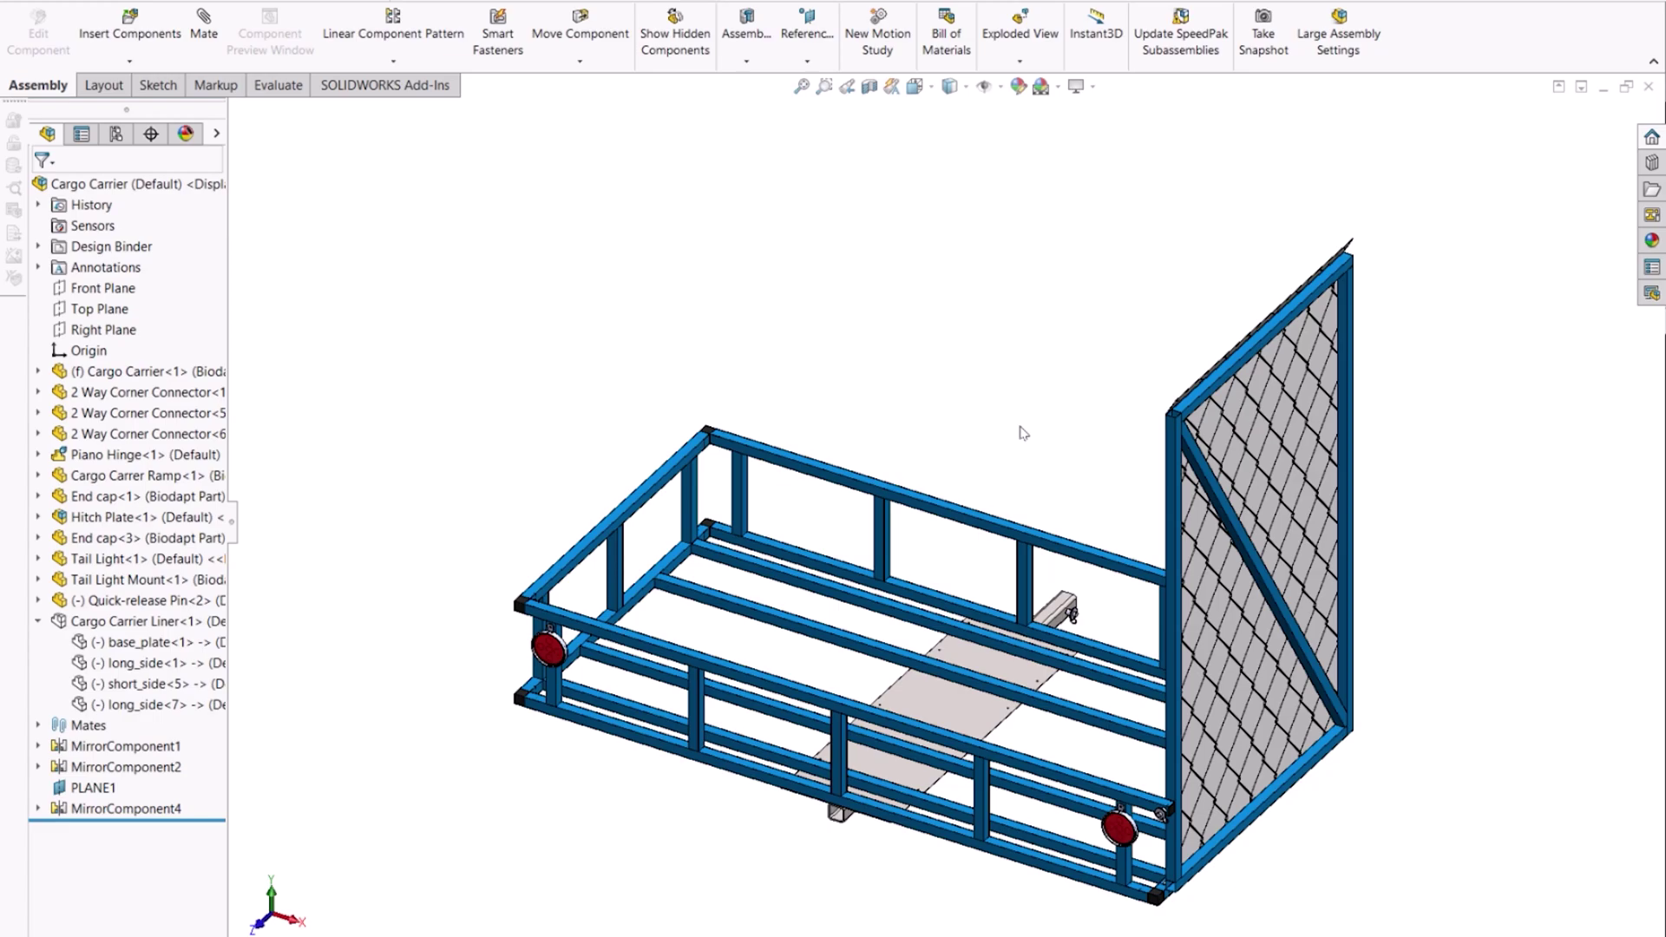
key(ctrl+Tab)
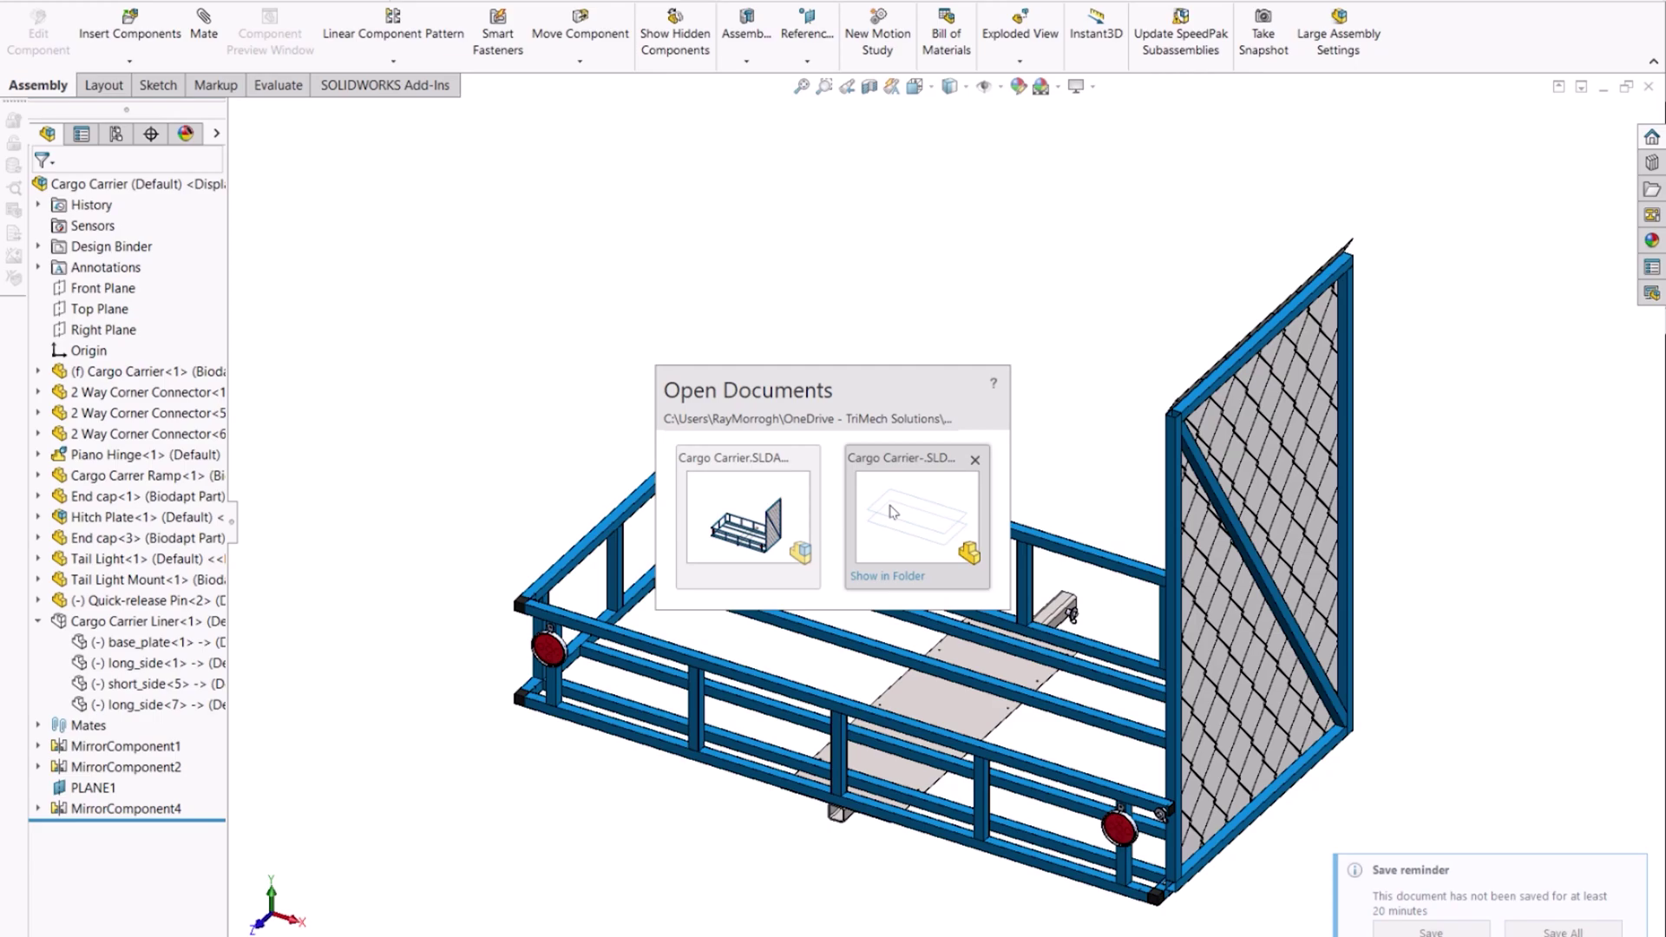
In the Cargo Carrier part, run primary members along seven surface edges, forming two rectangular frames
click(893, 512)
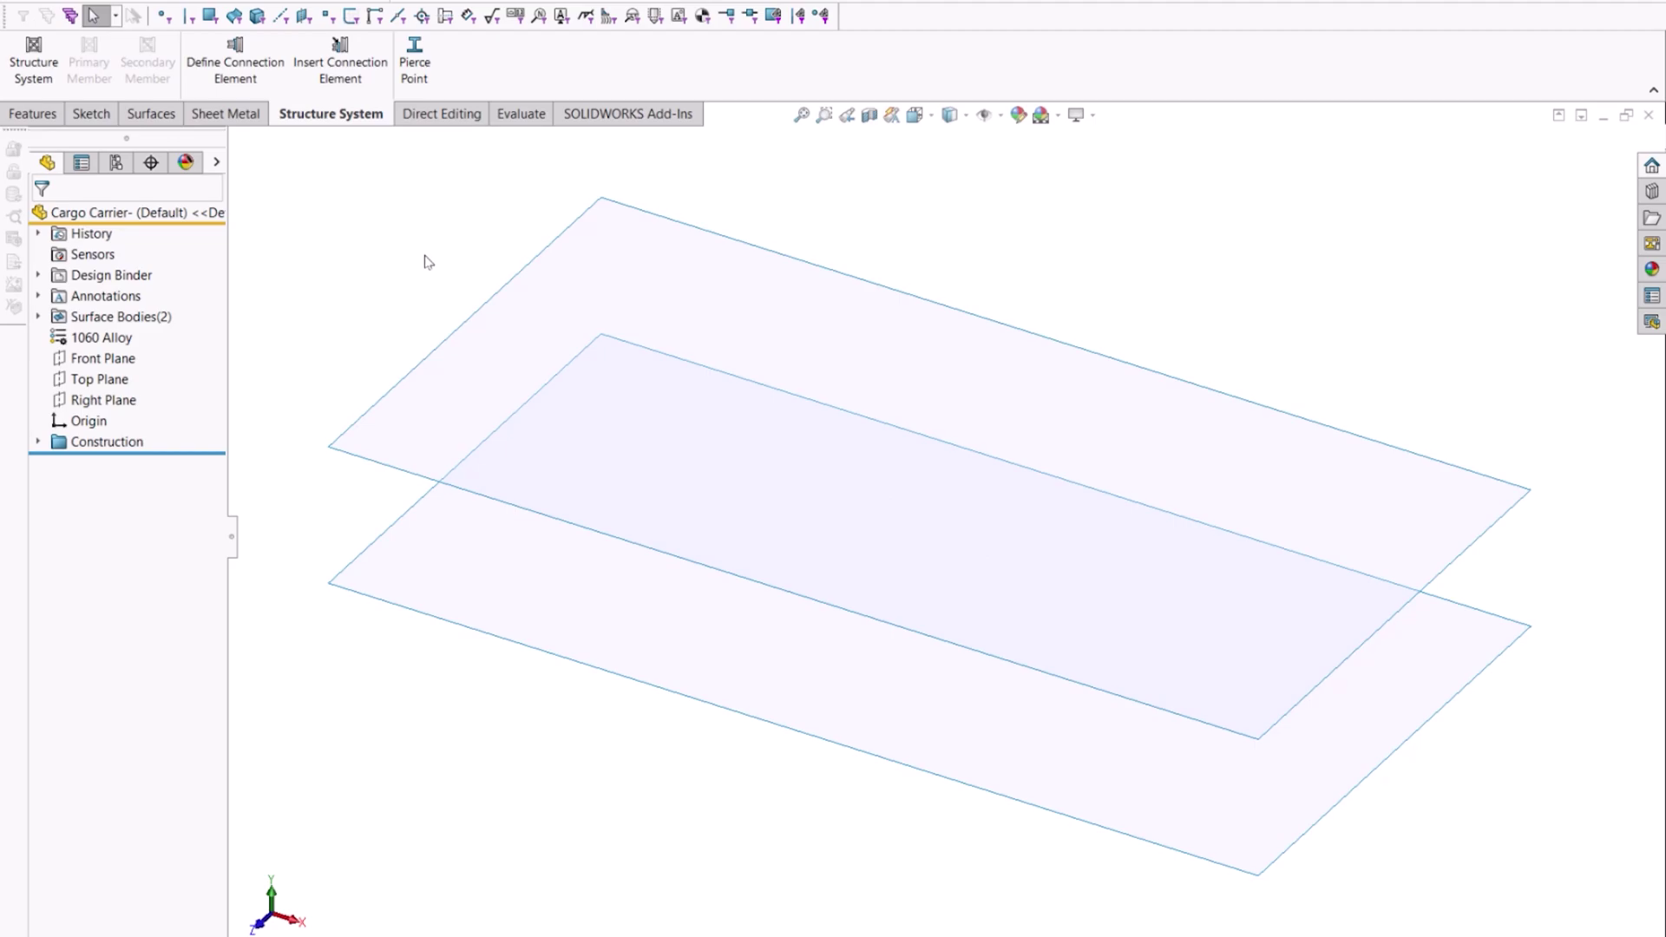
click(33, 61)
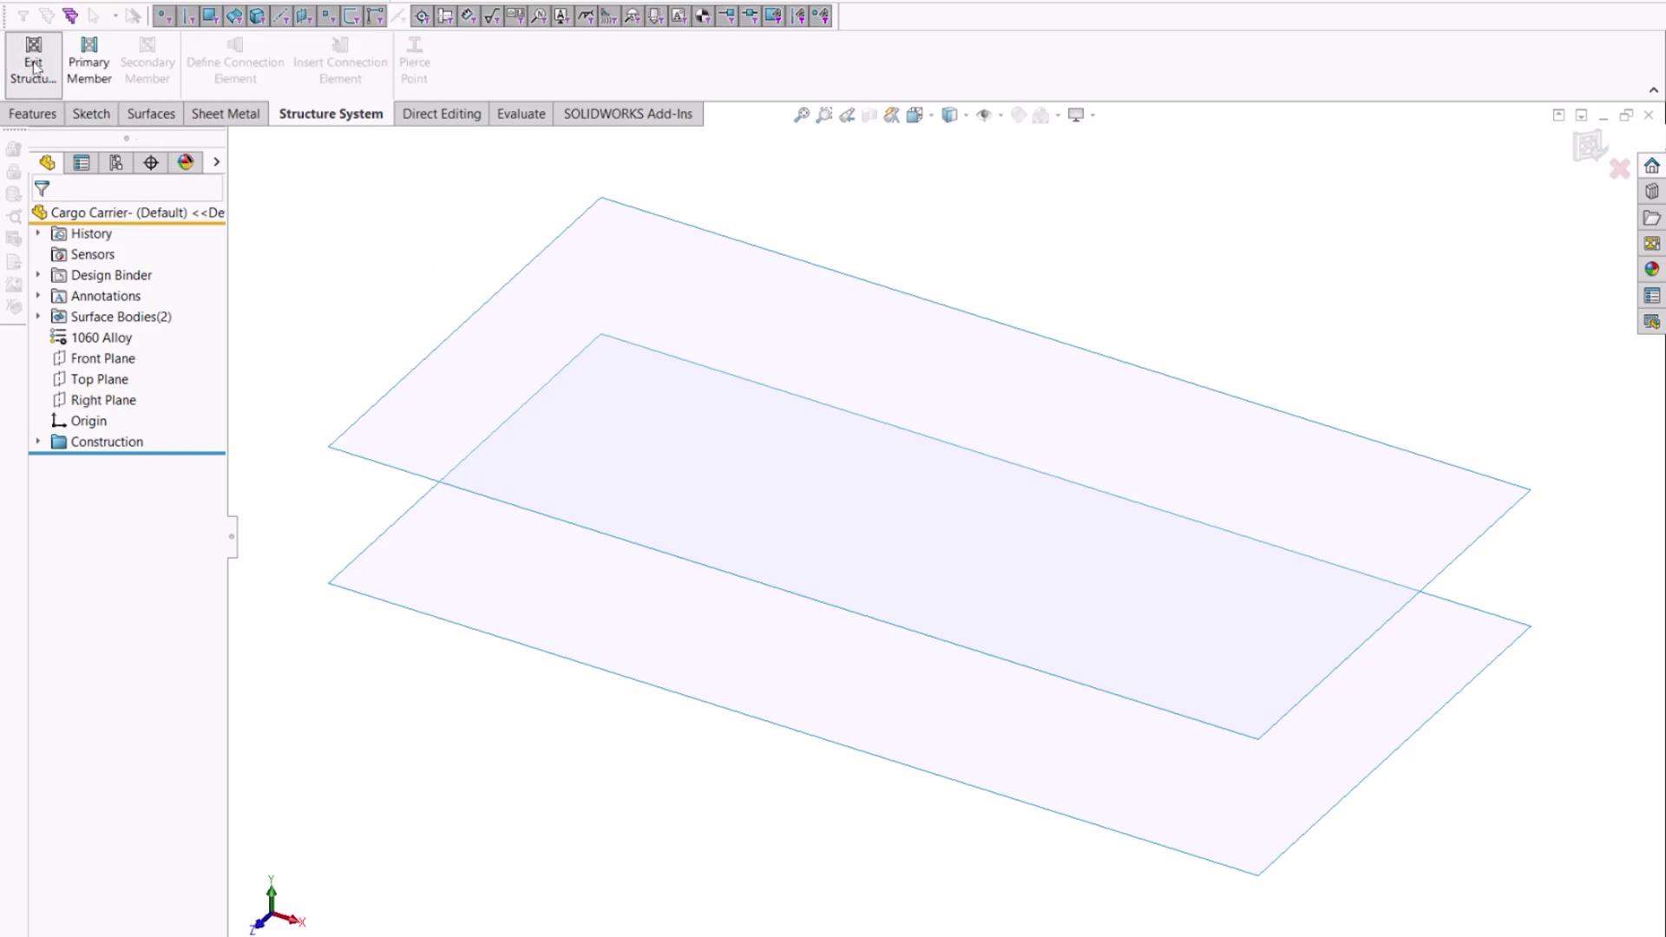
click(89, 67)
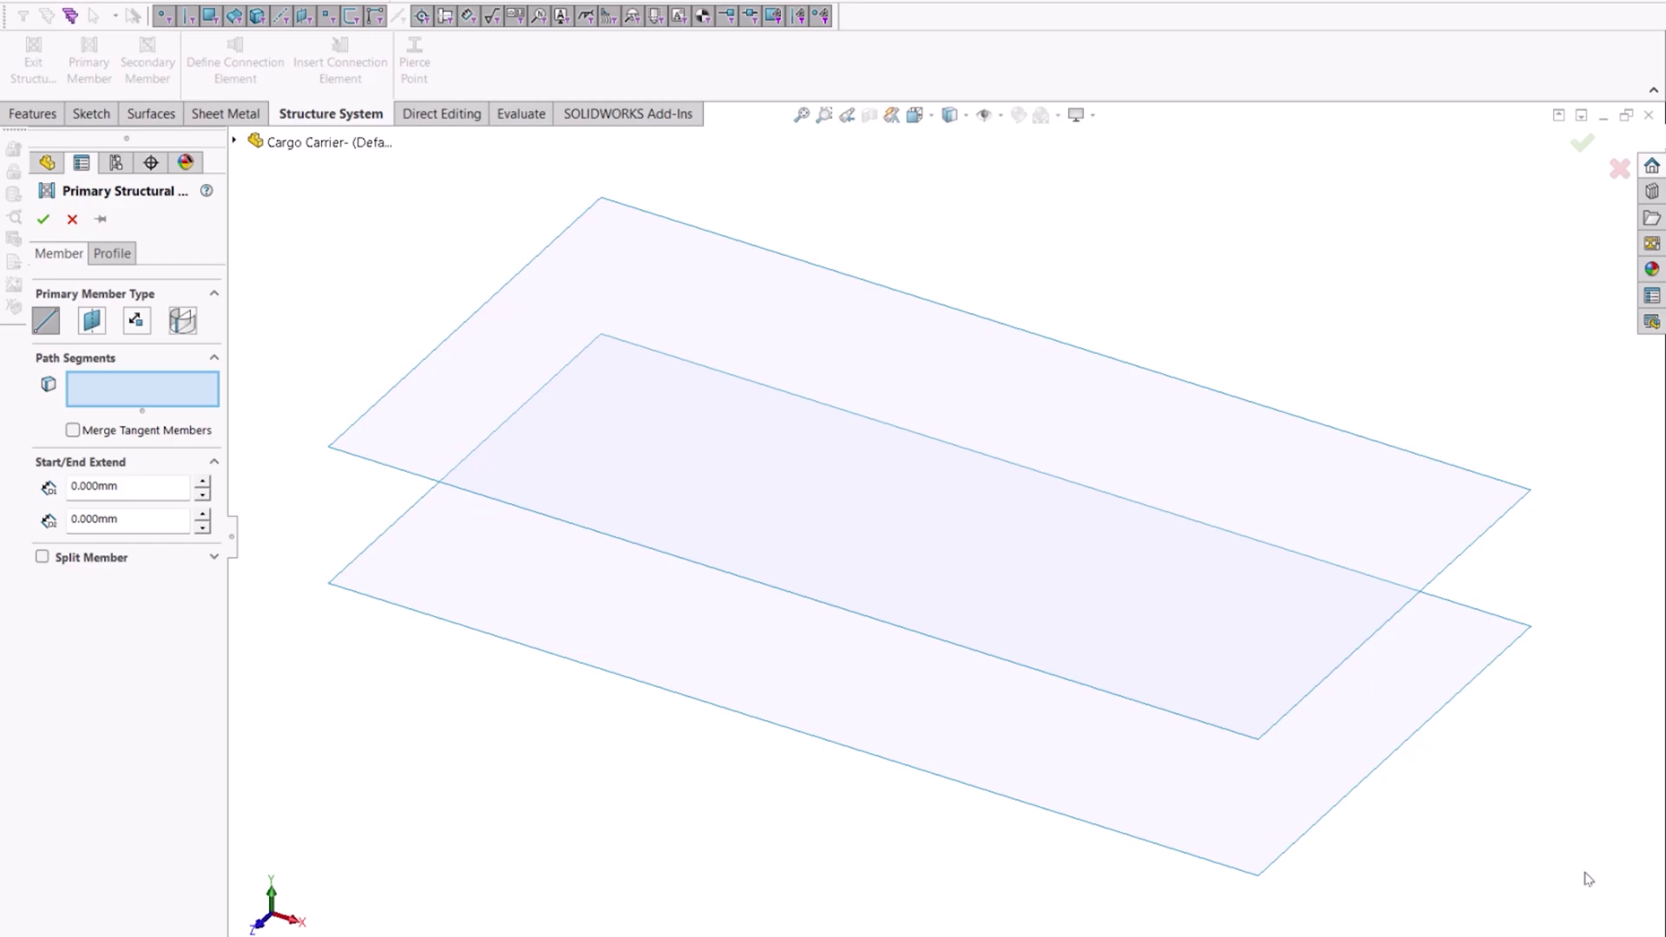
click(1353, 667)
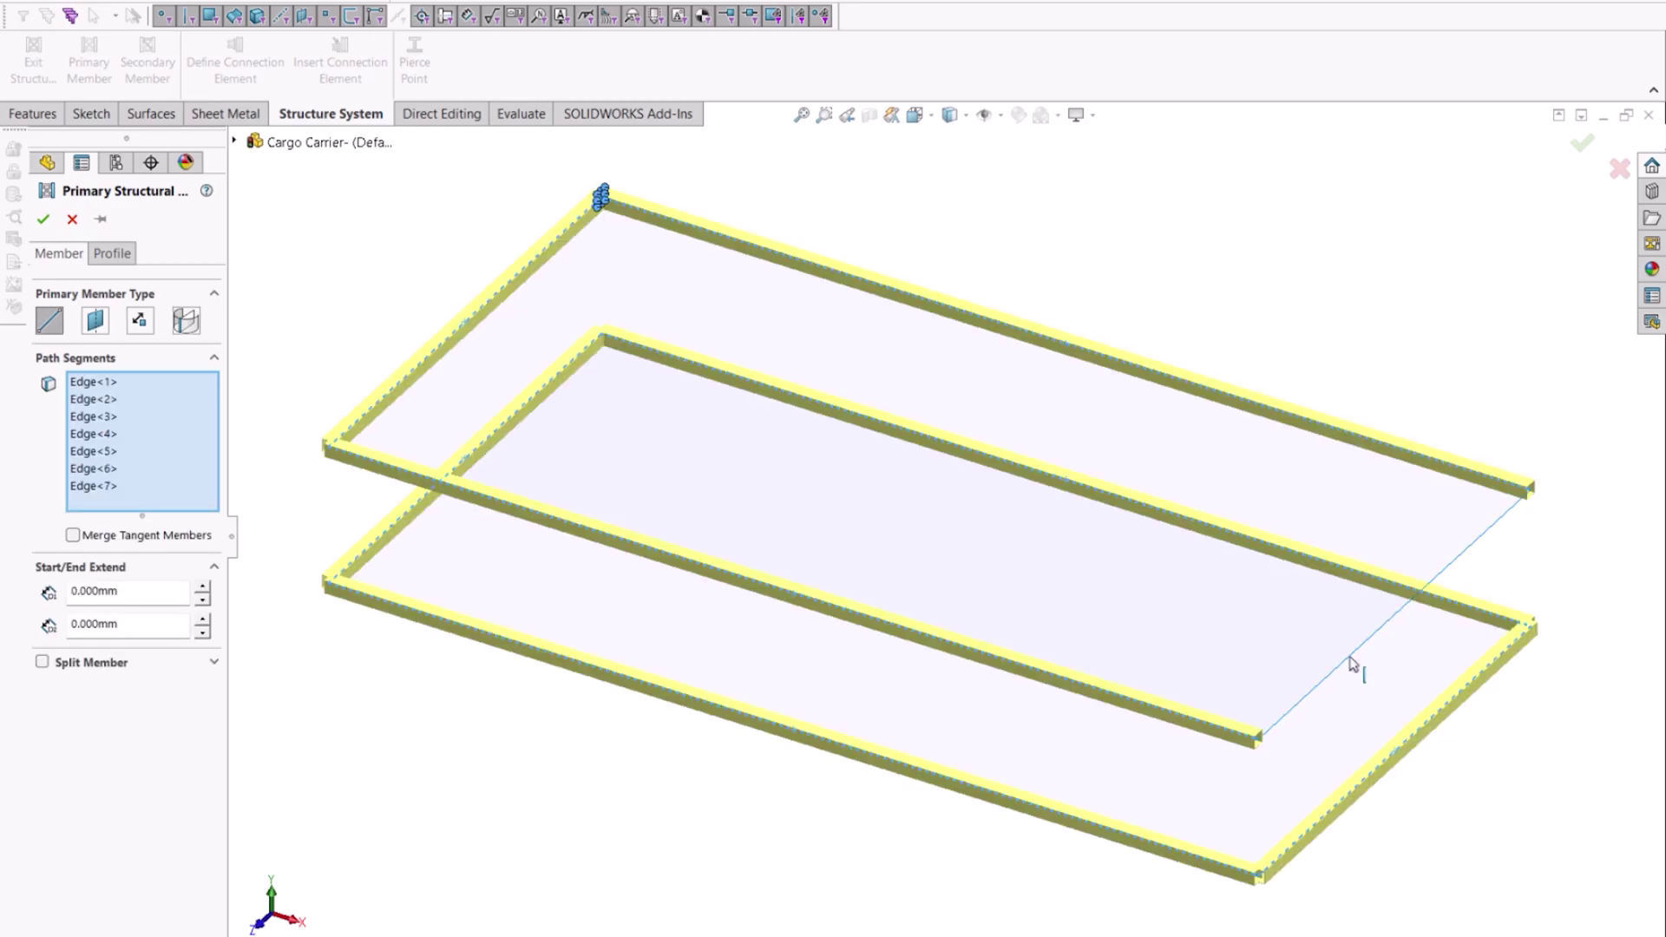
right_click(1351, 665)
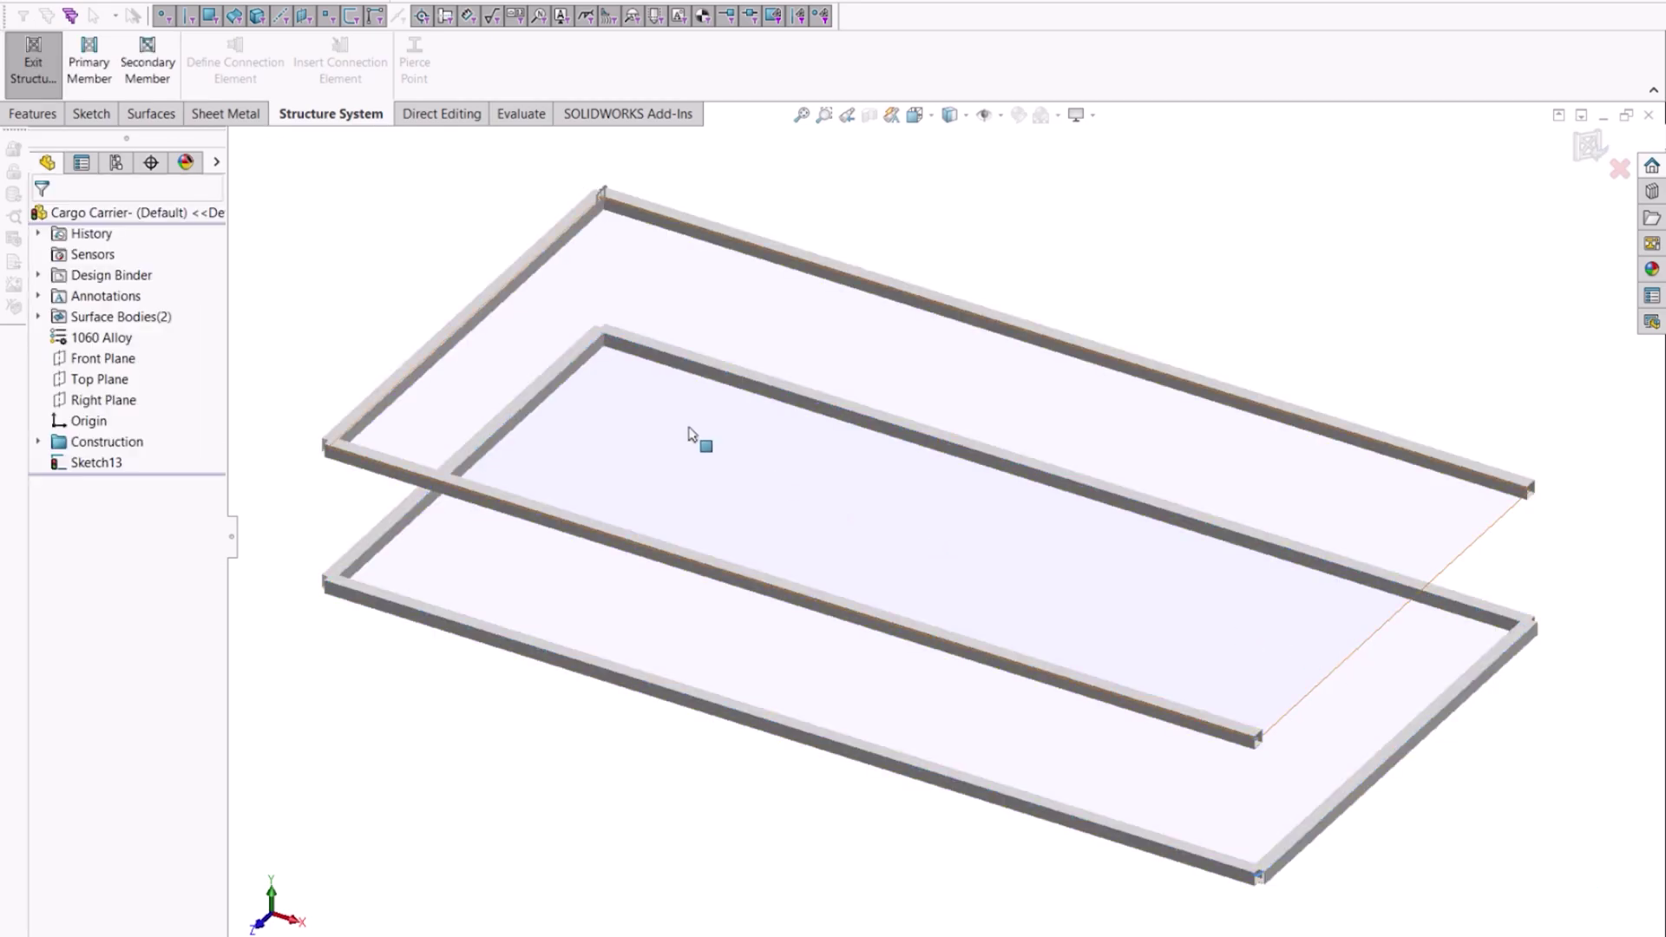
Add secondary members using Plane1–4, Right and Front Plane: upright posts plus two floor rails
click(146, 82)
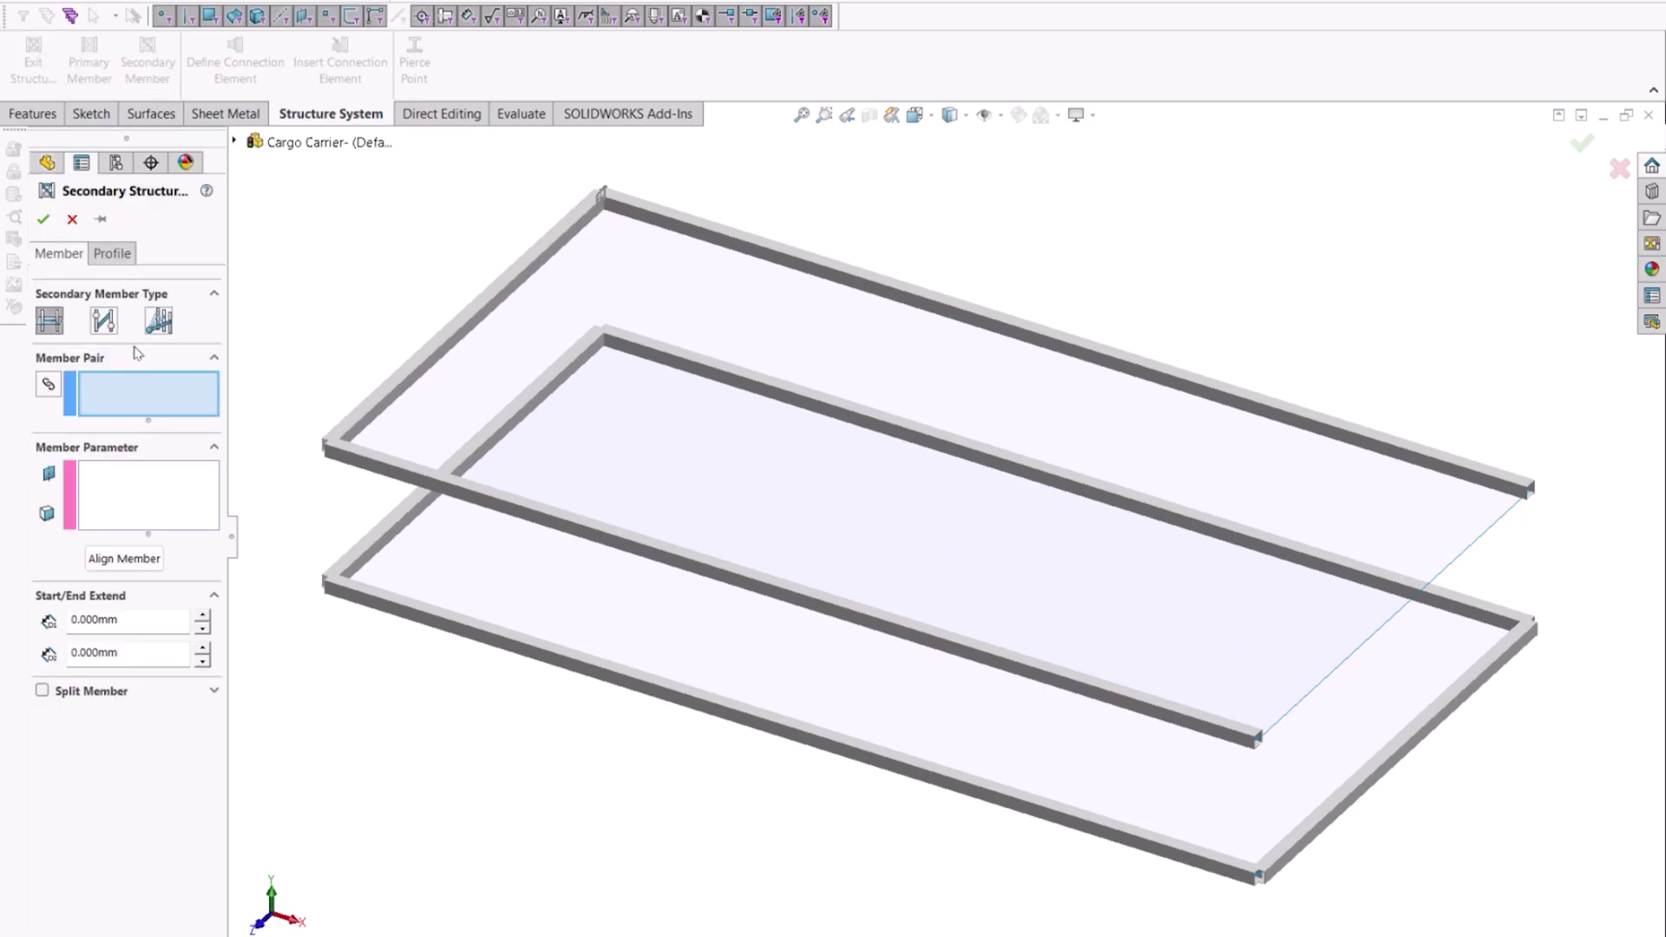
click(144, 496)
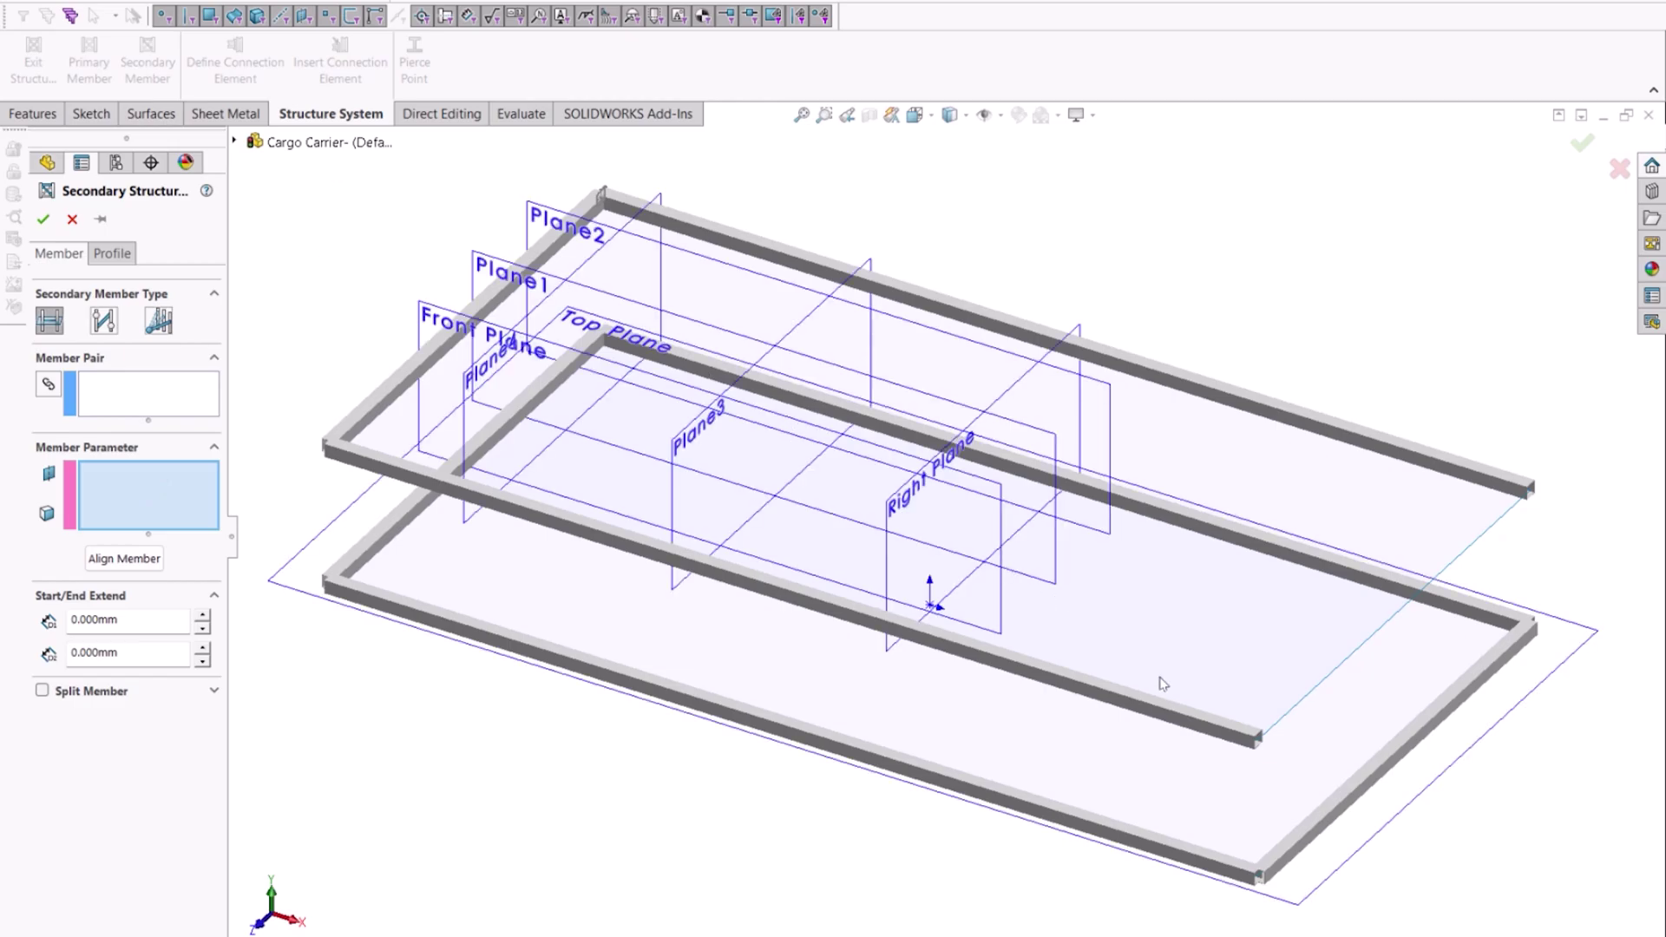
key(ctrl+a)
click(180, 392)
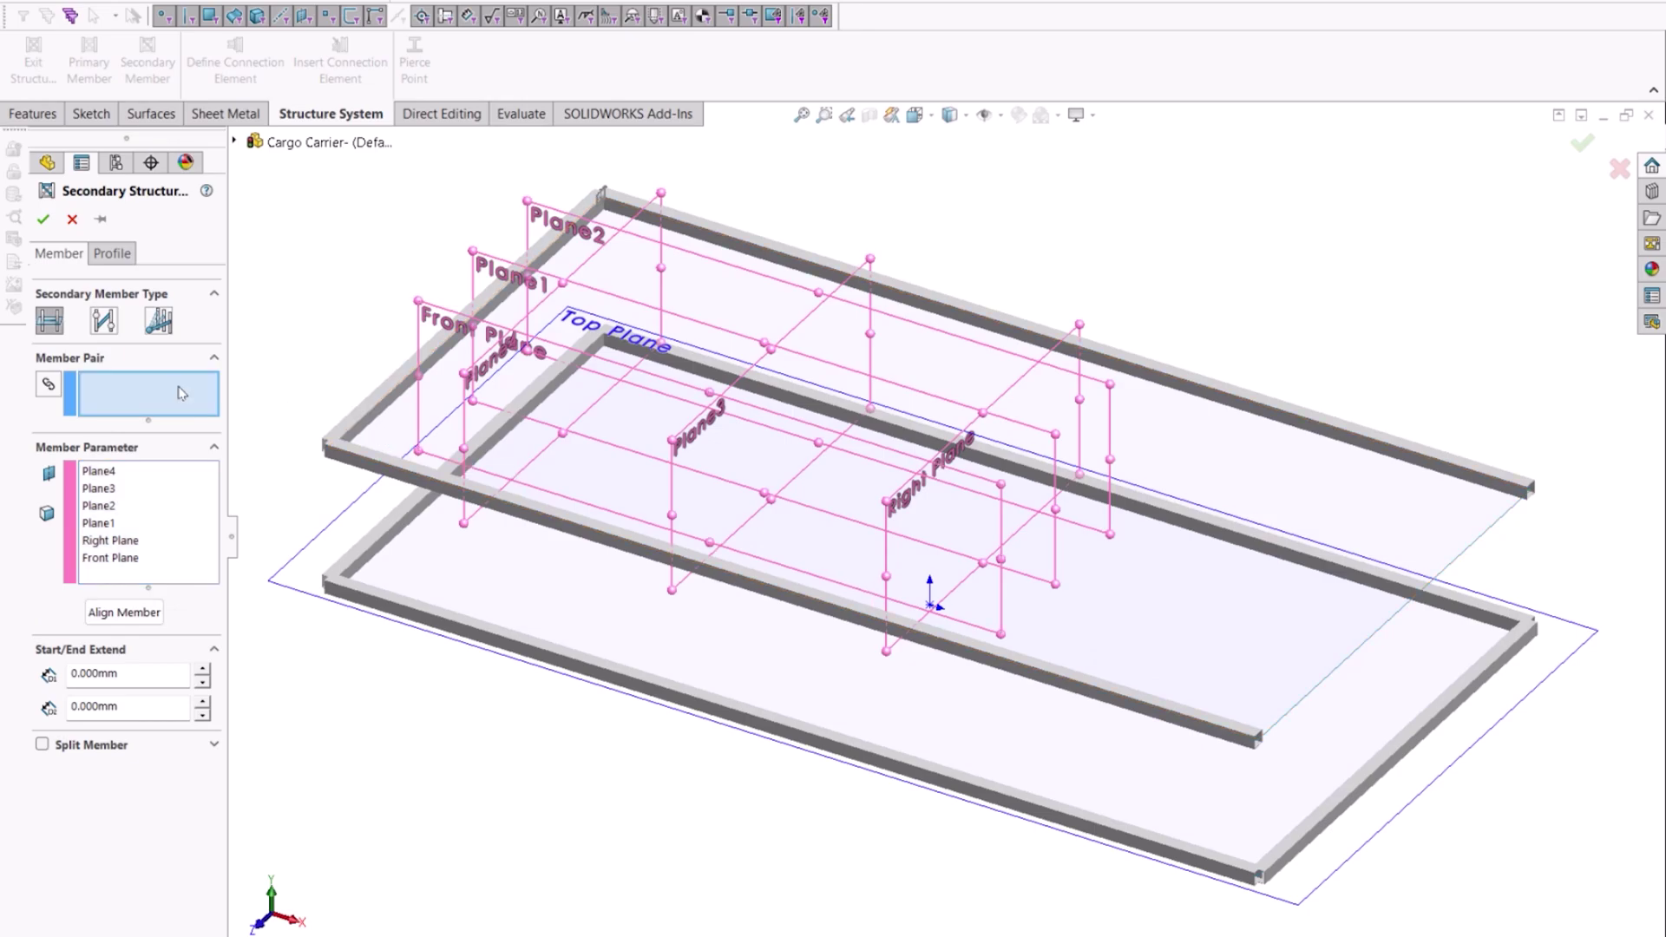
click(390, 392)
click(386, 536)
click(1250, 413)
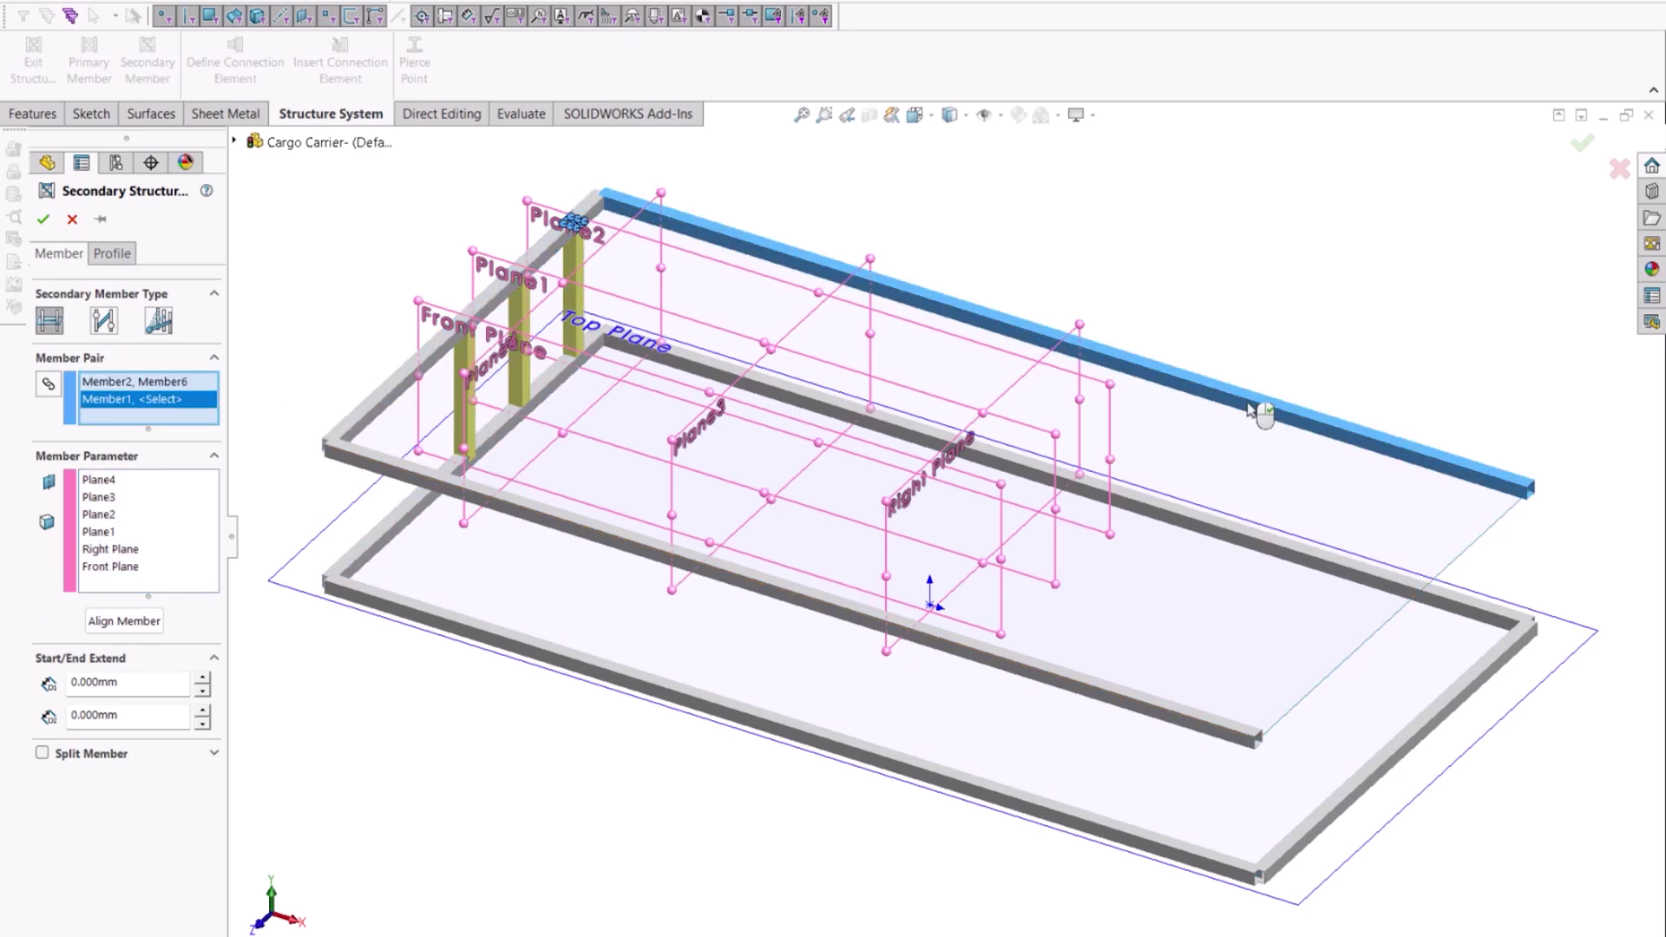
click(1186, 517)
click(388, 536)
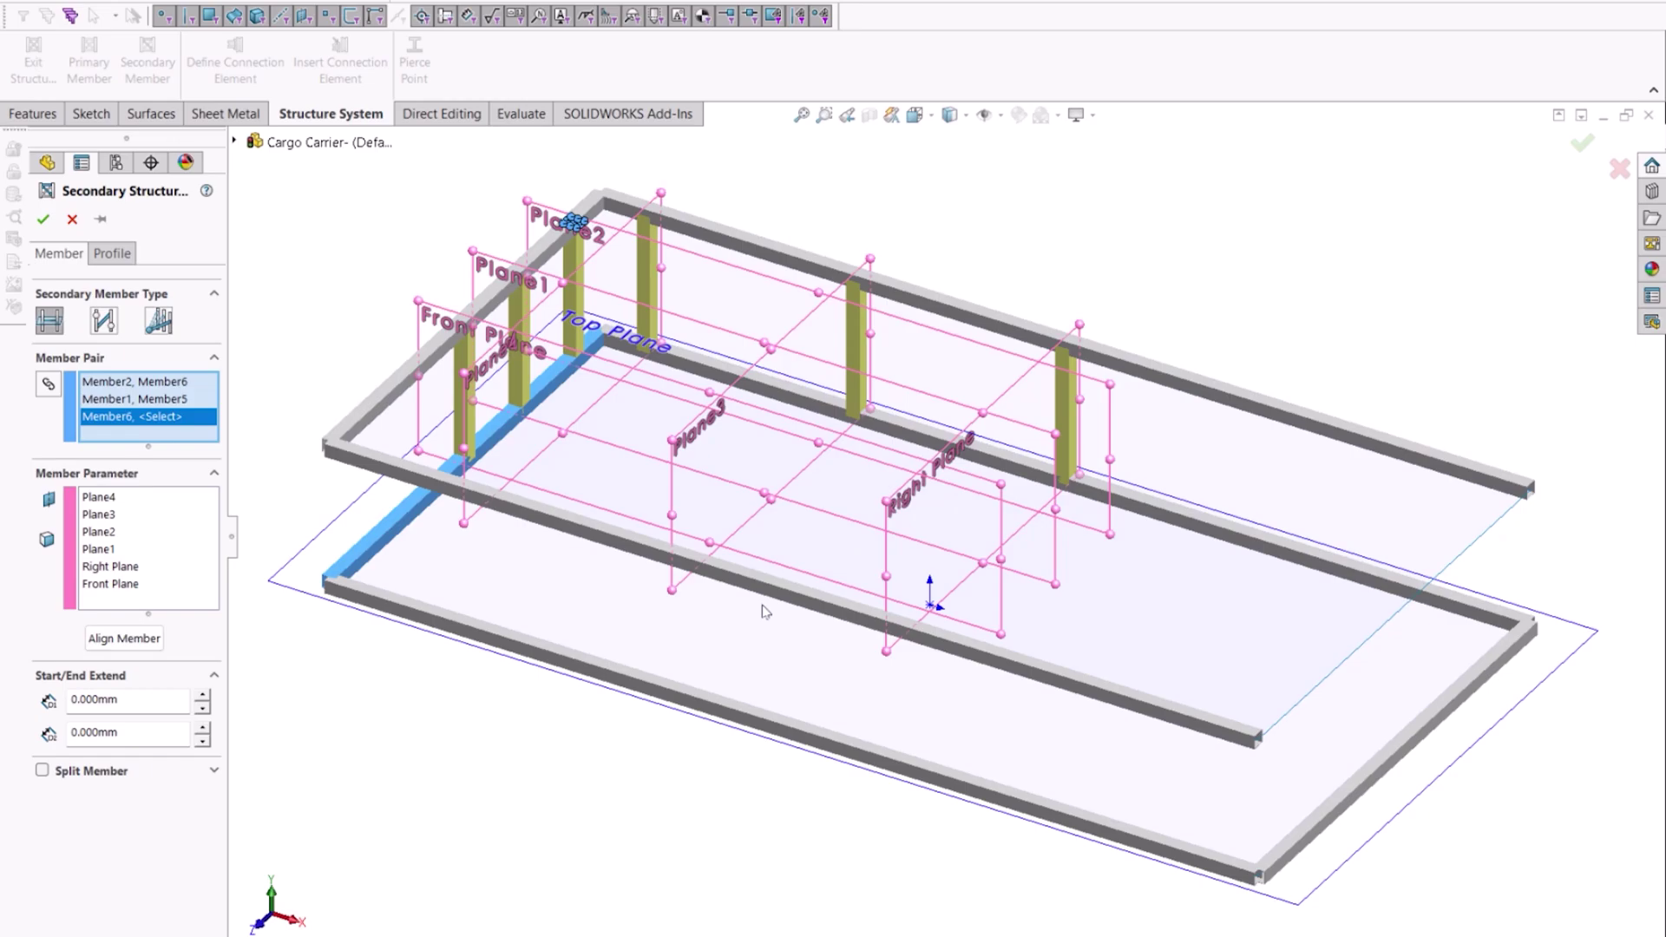
click(1369, 787)
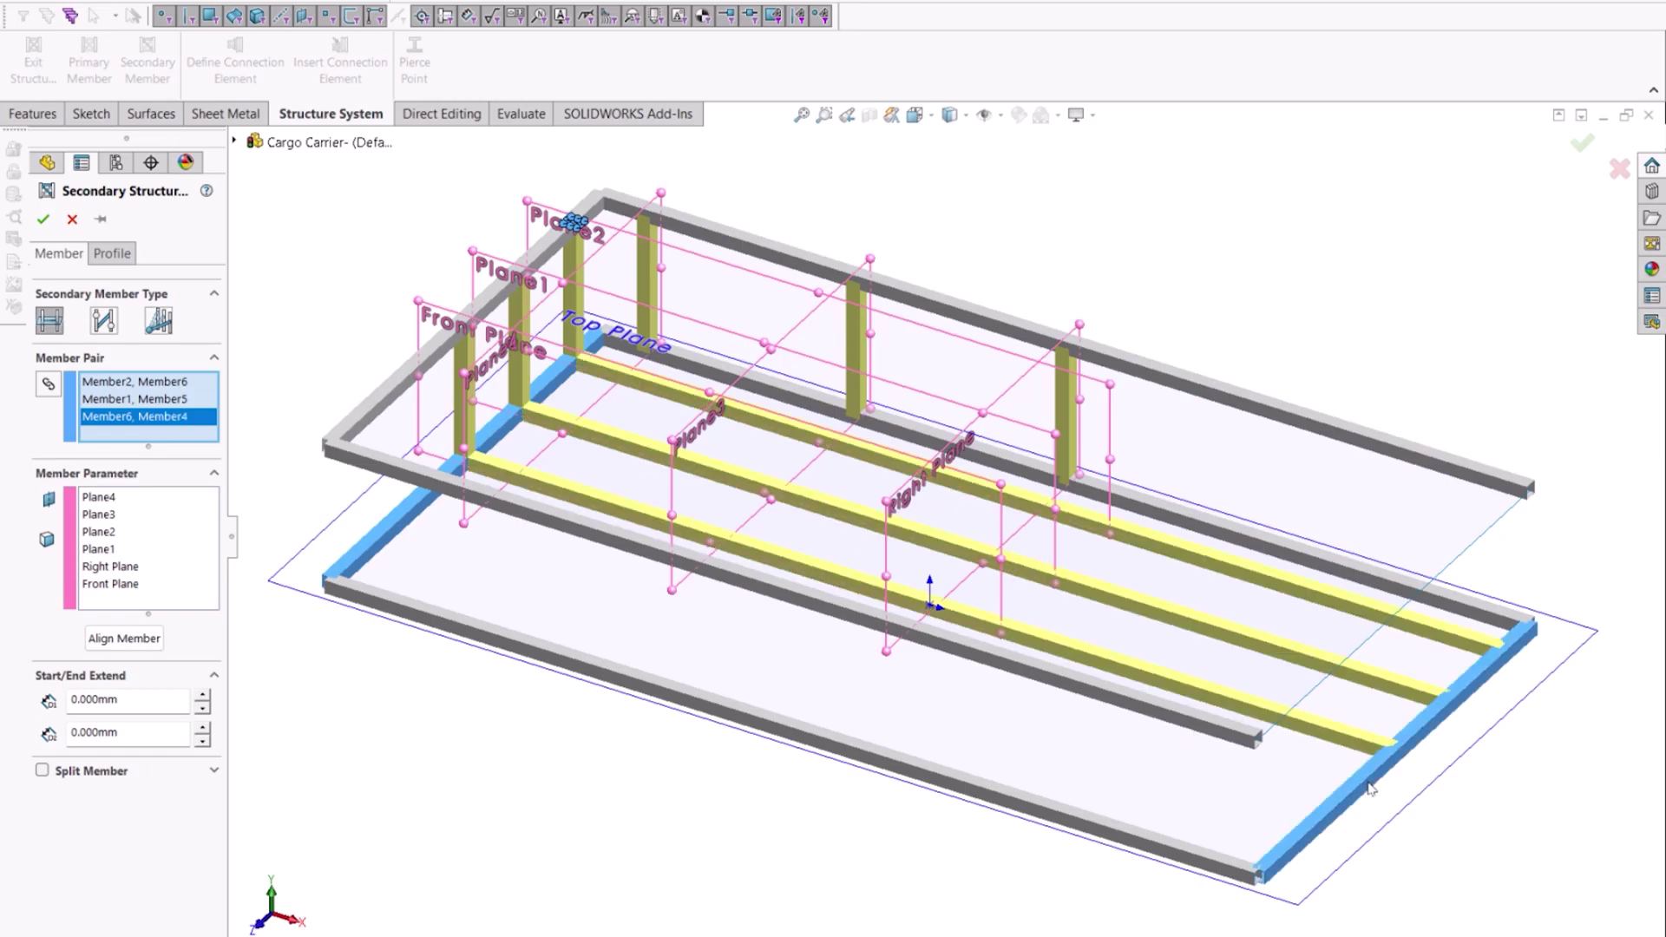
key(Return)
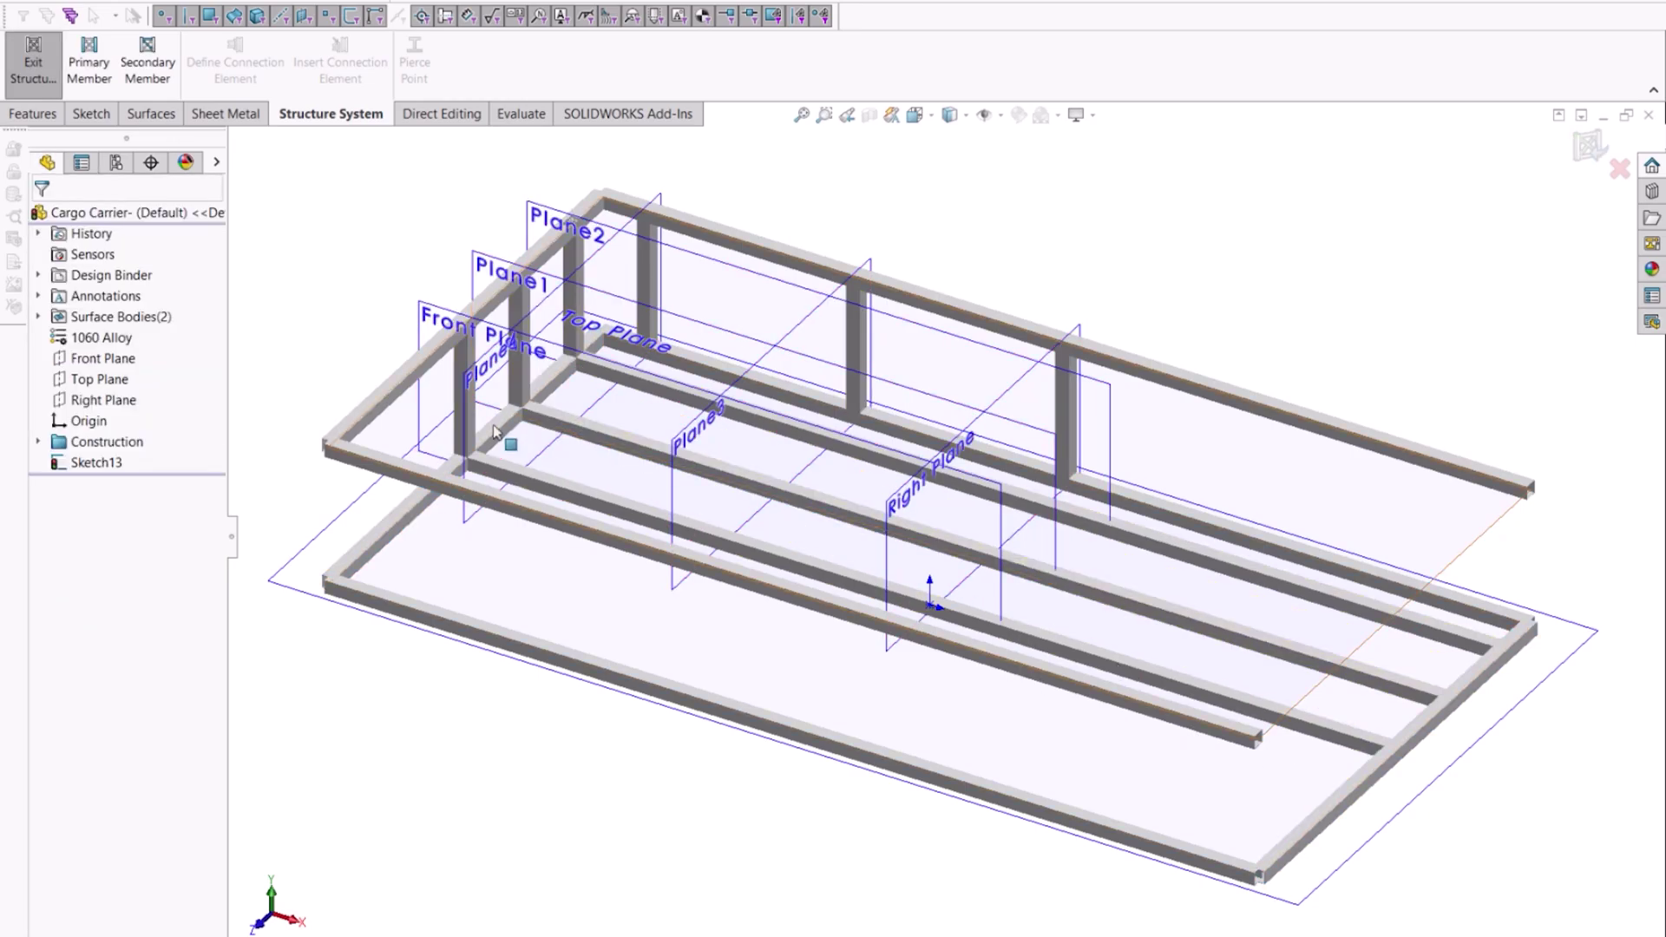
Review the Member Properties of a vertical post and a long floor rail
click(525, 384)
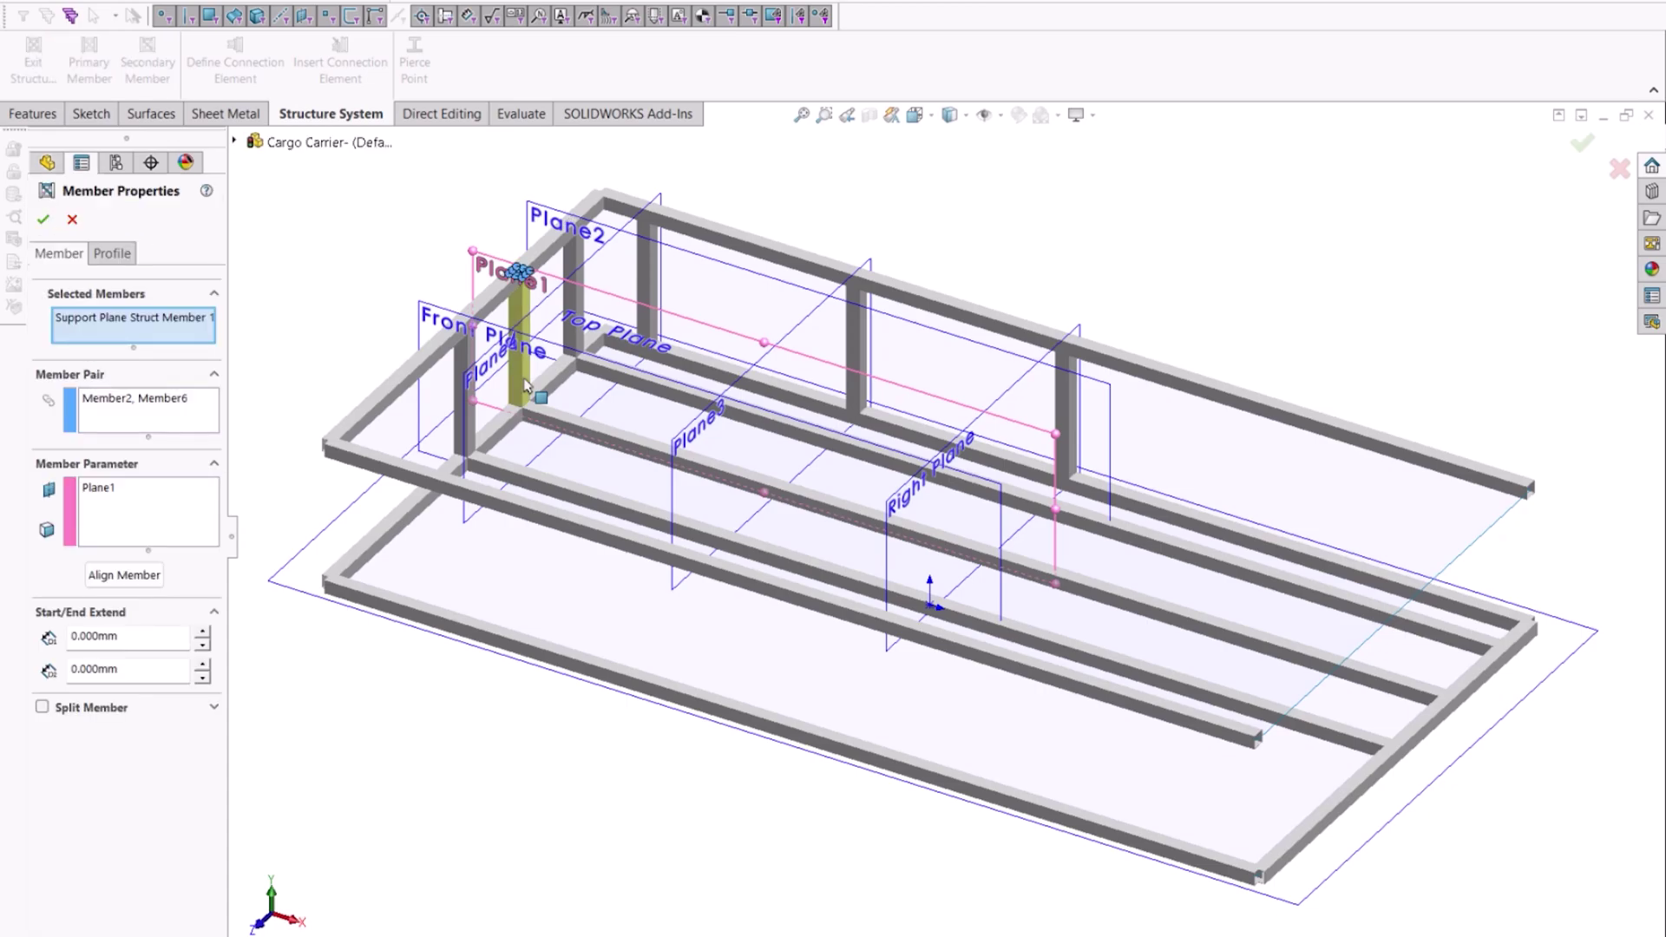
key(Escape)
click(572, 493)
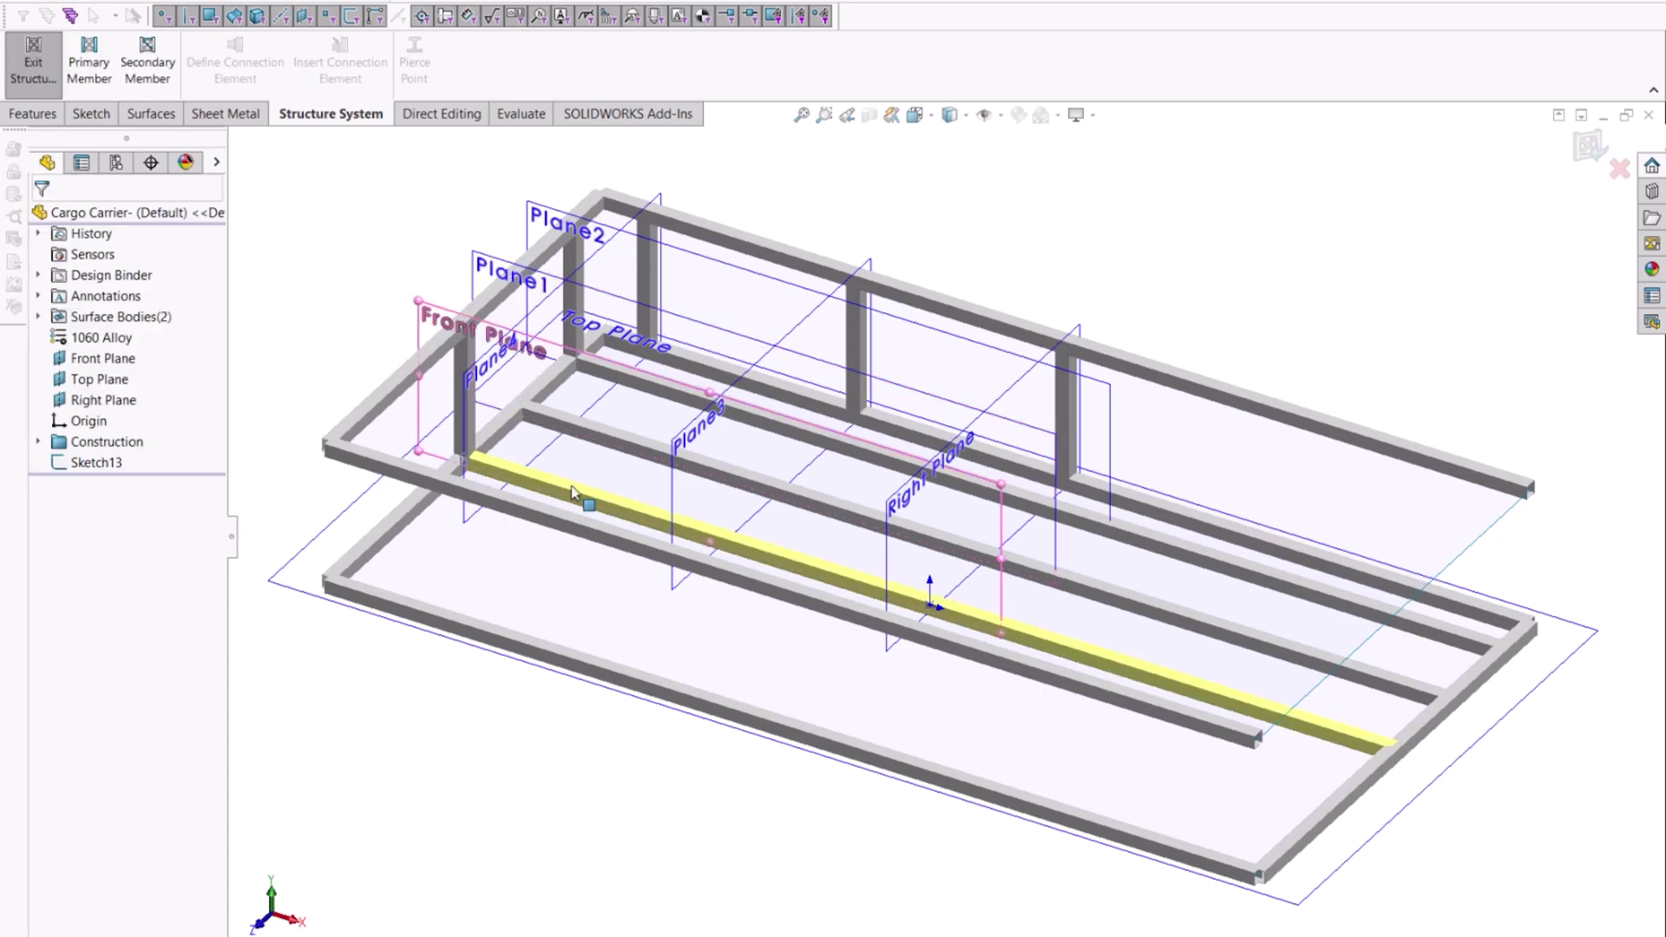
key(Escape)
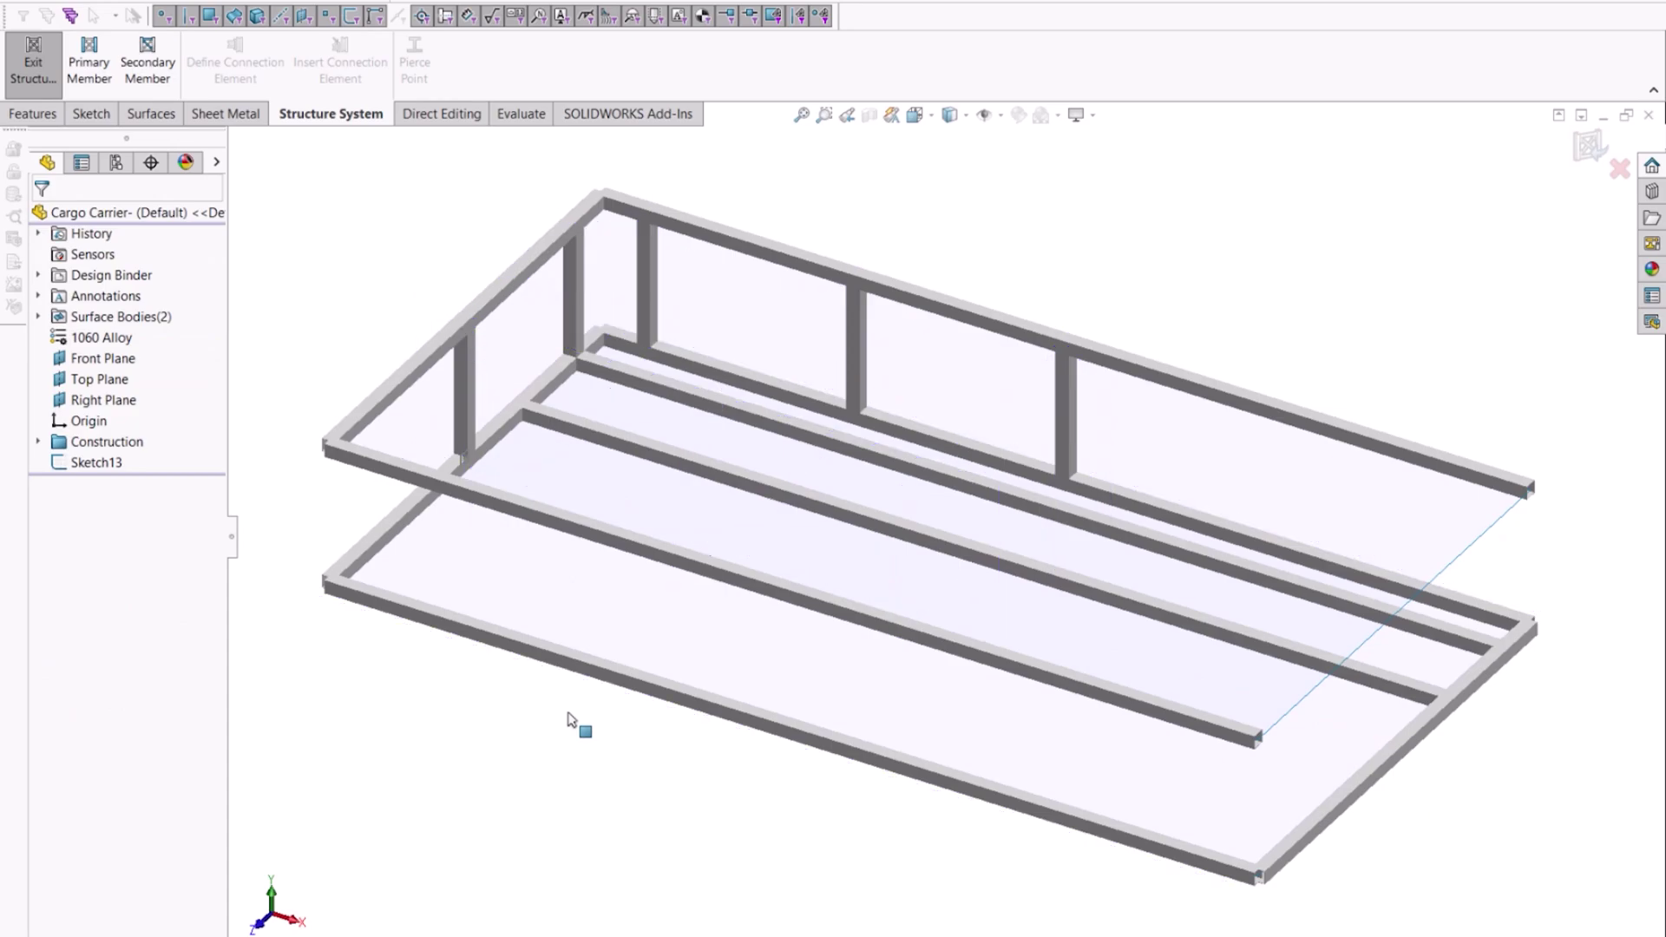
Exit the structure system into Corner Management, showing two-member corner groups zoomed on the left corner
click(48, 57)
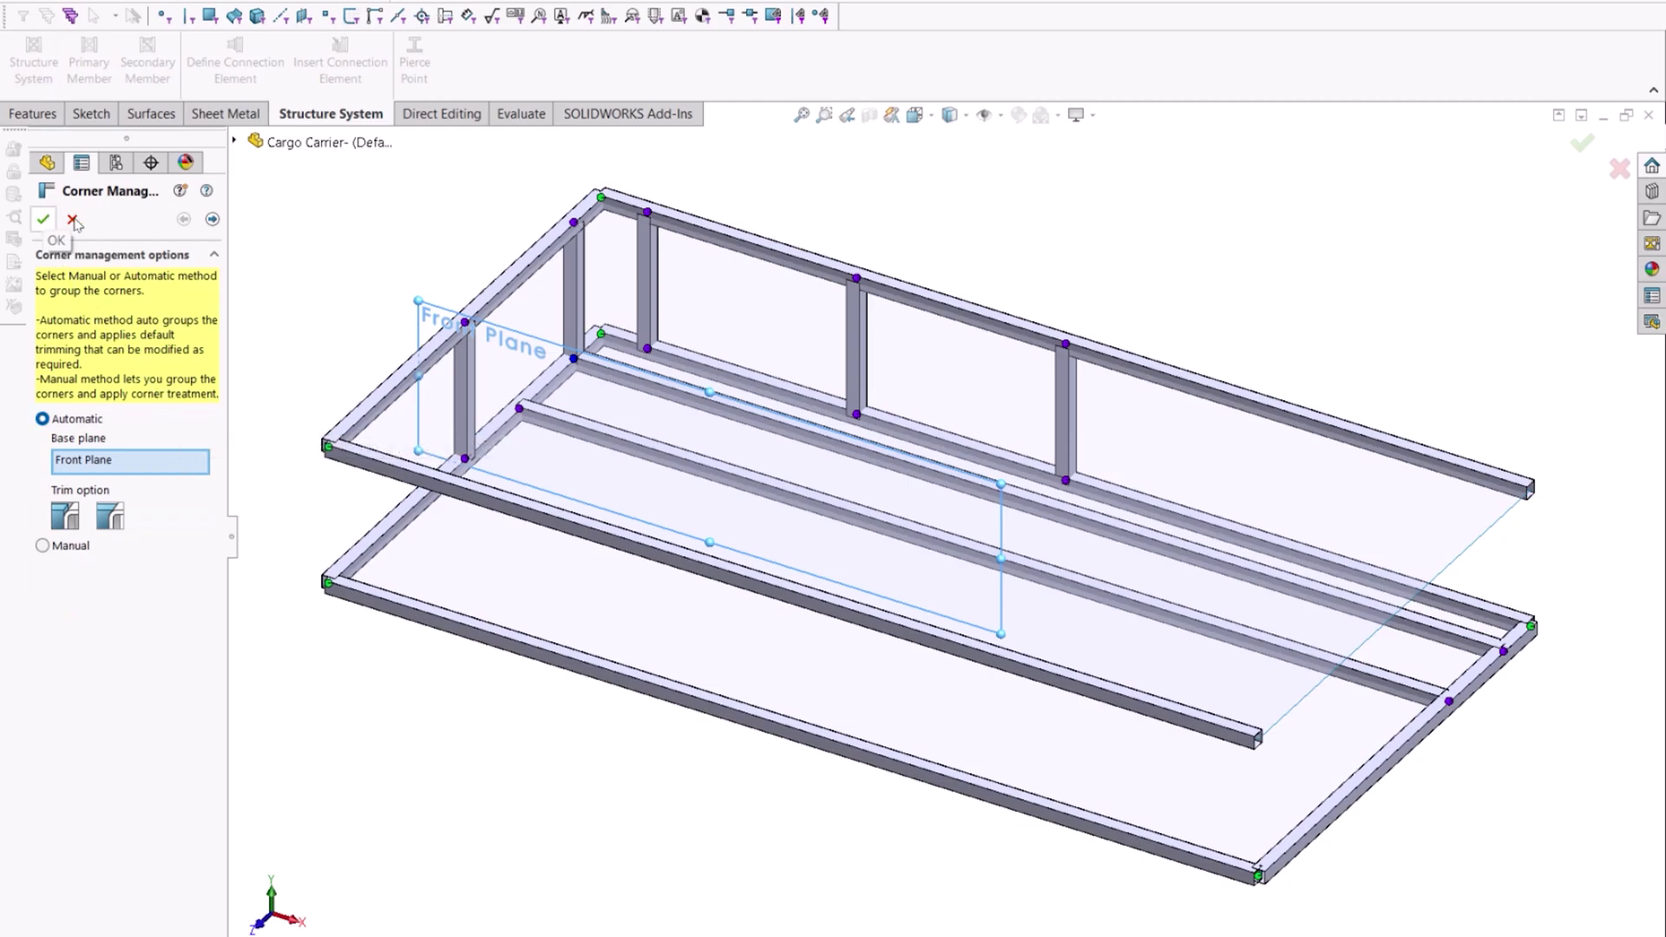
click(211, 221)
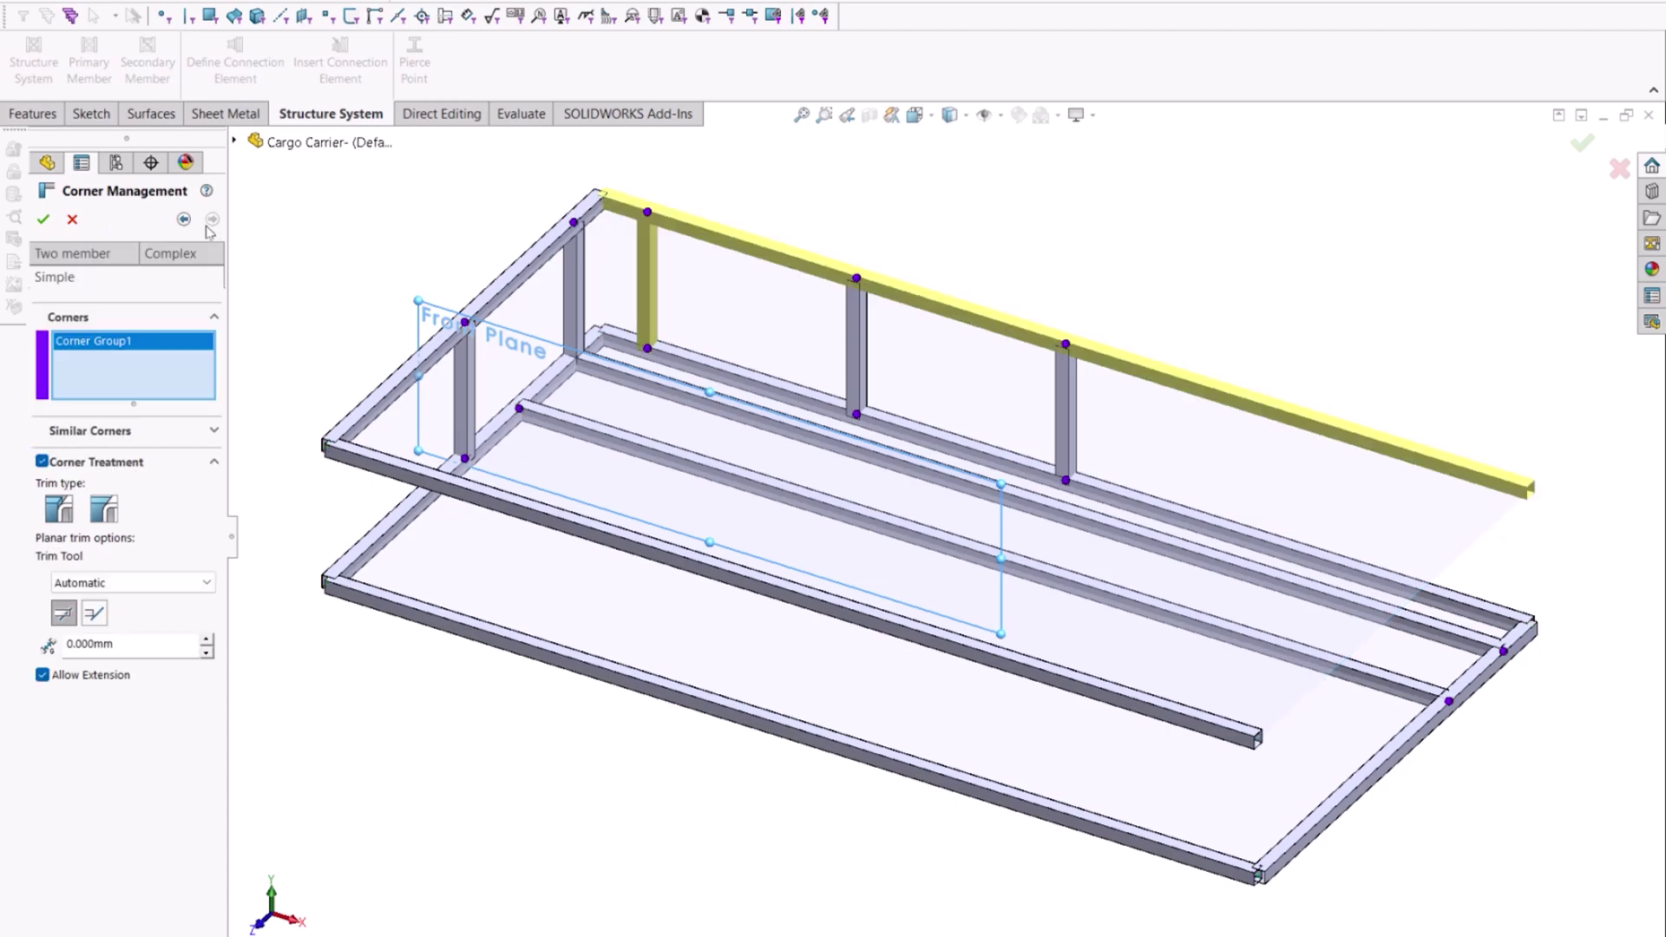
click(119, 253)
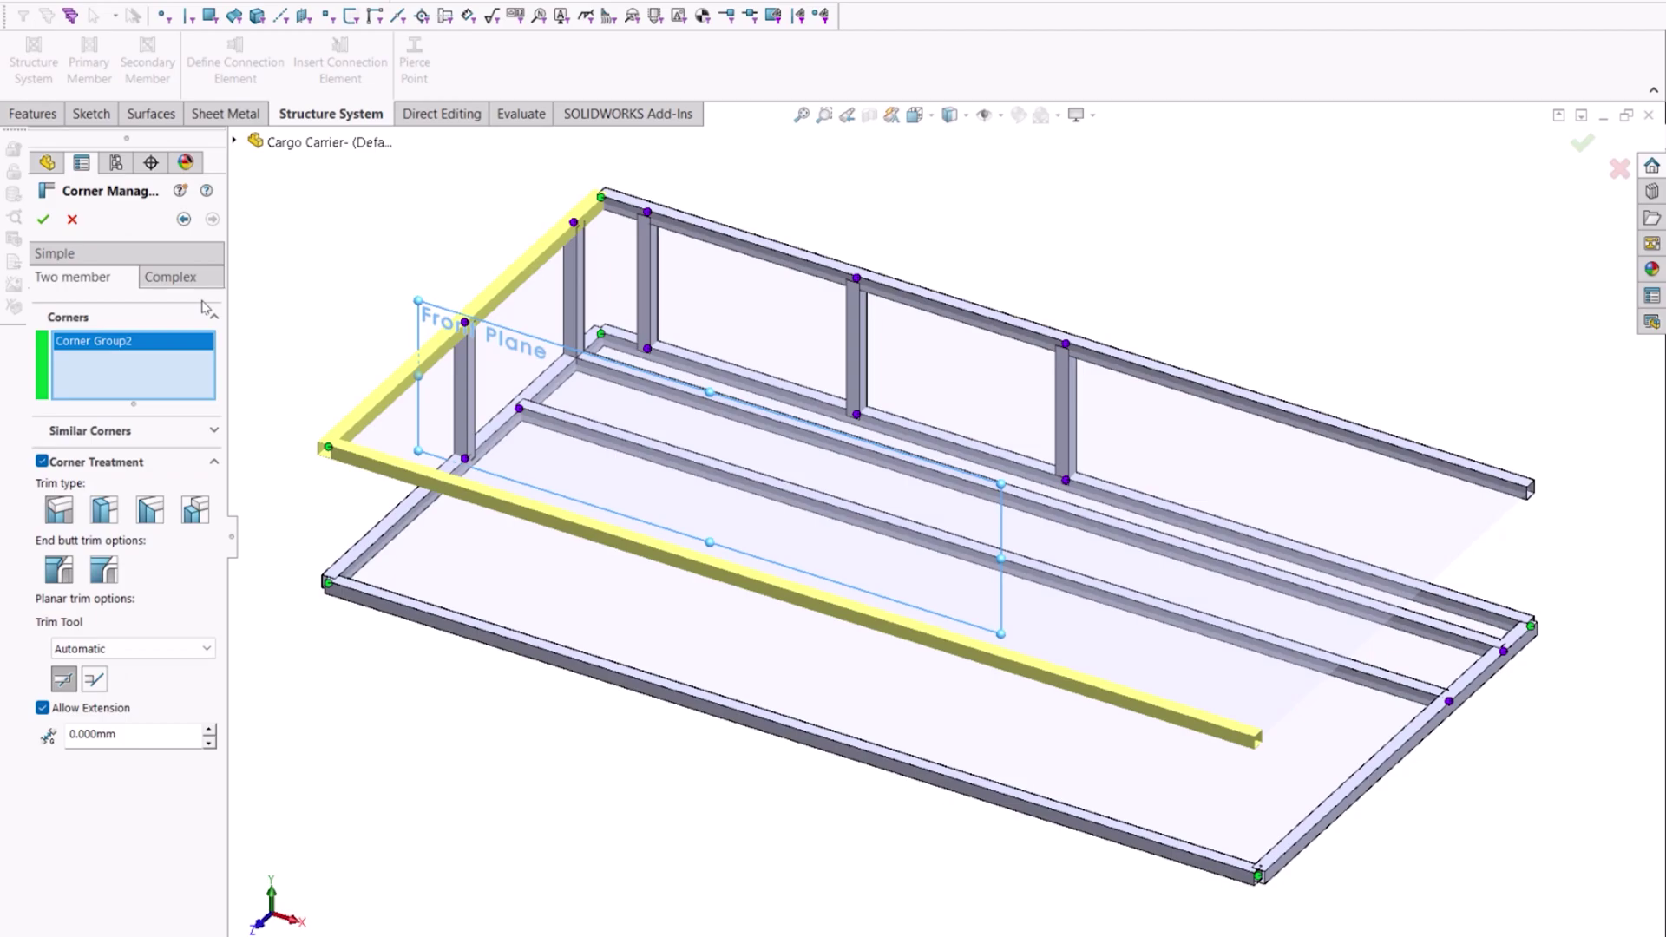
right_drag(290, 375, 284, 304)
drag(272, 396, 395, 501)
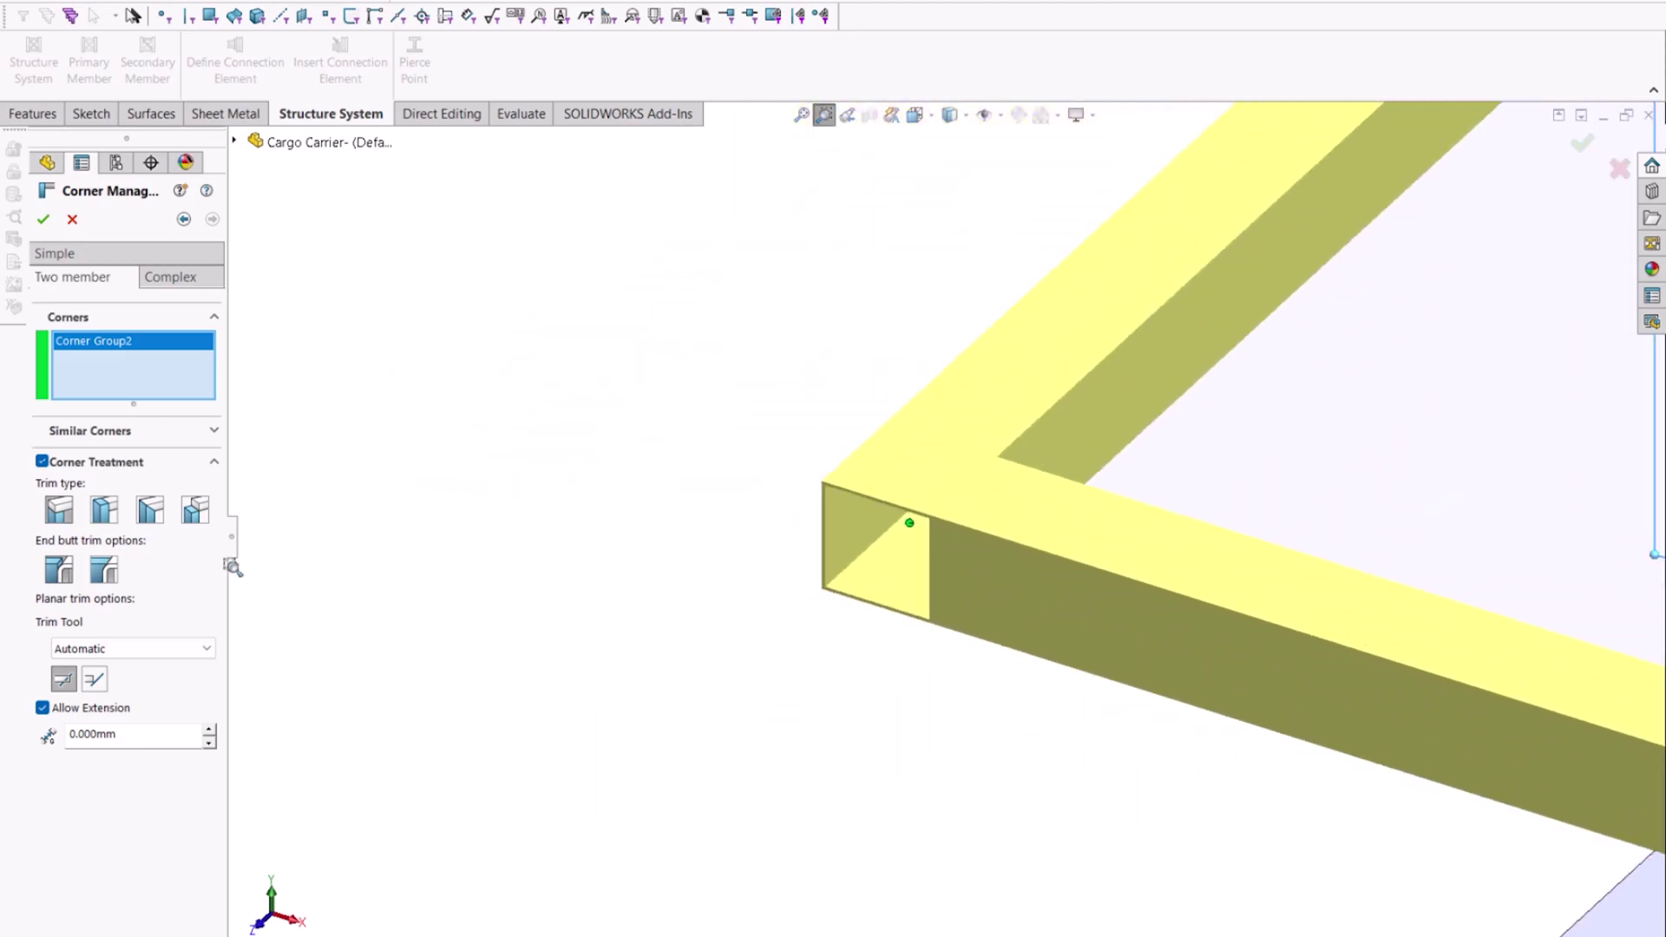
Give the corner a 10 mm Allow Extension and an open-corner trim, then apply
drag(134, 734, 51, 734)
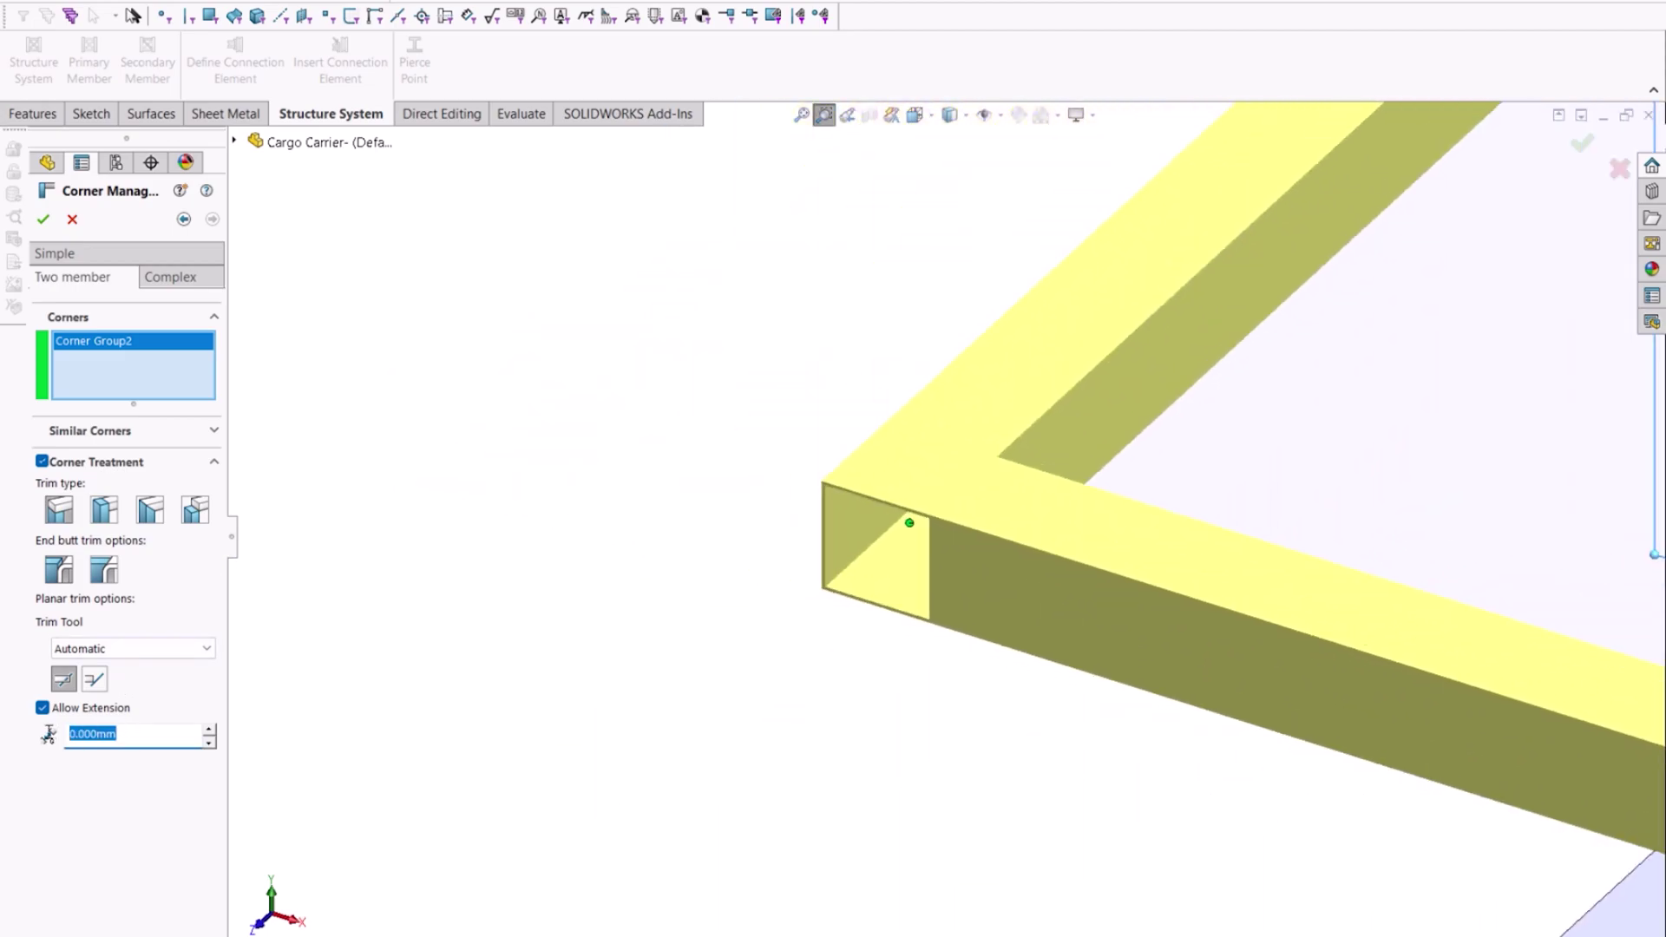
text(10)
key(Return)
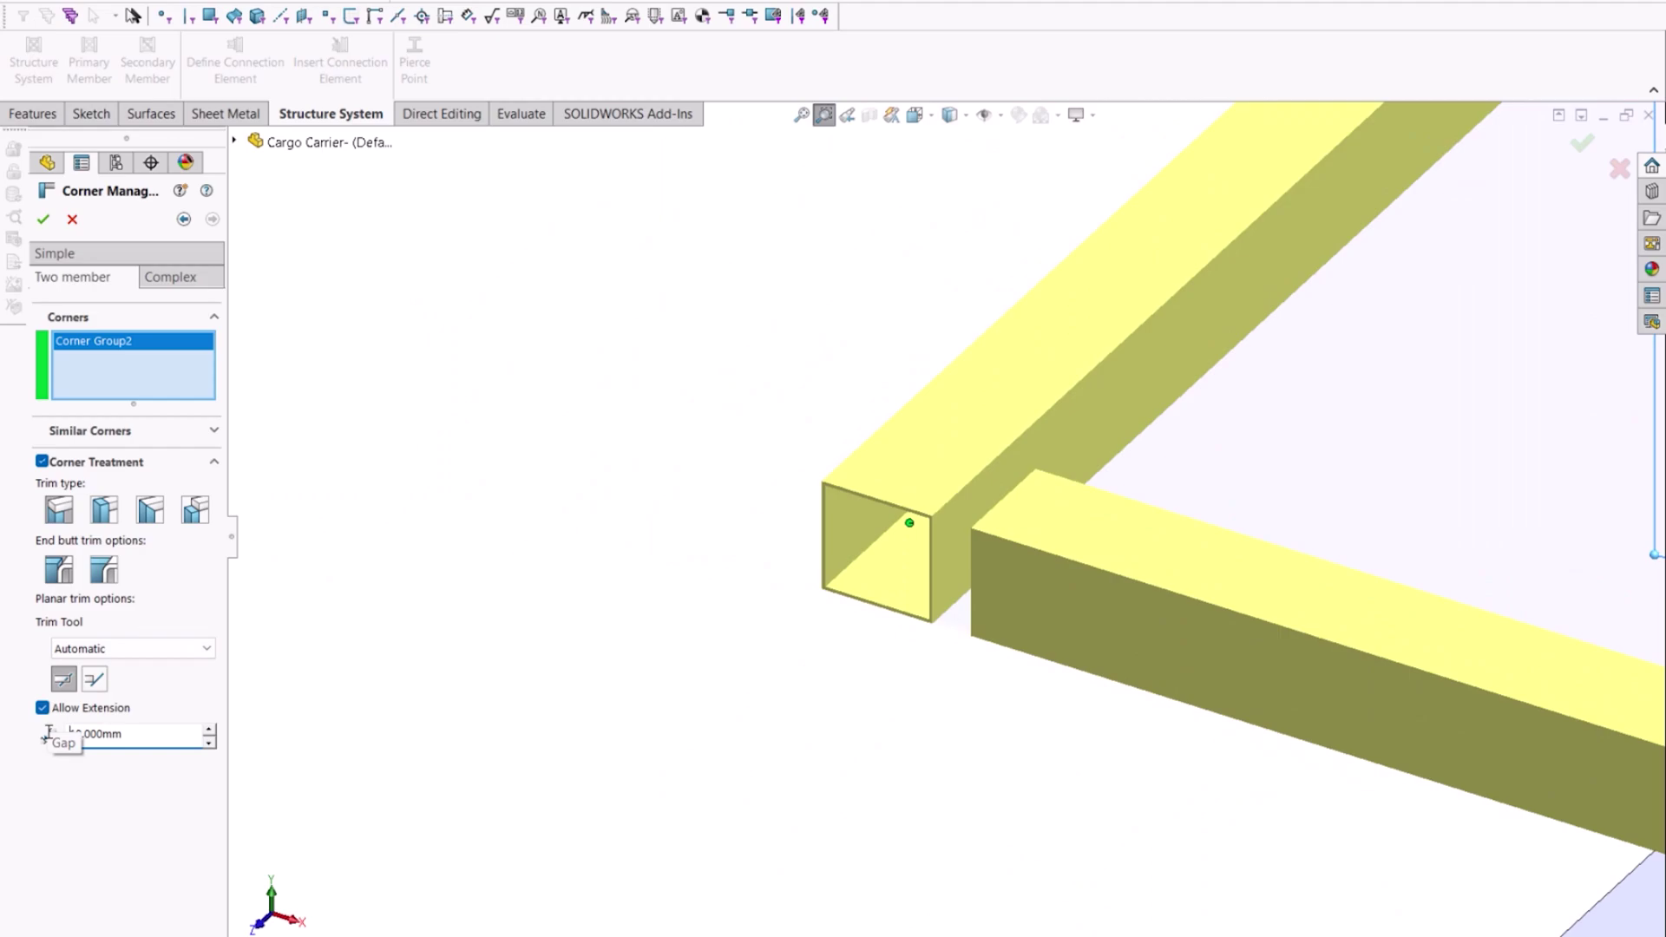
click(104, 512)
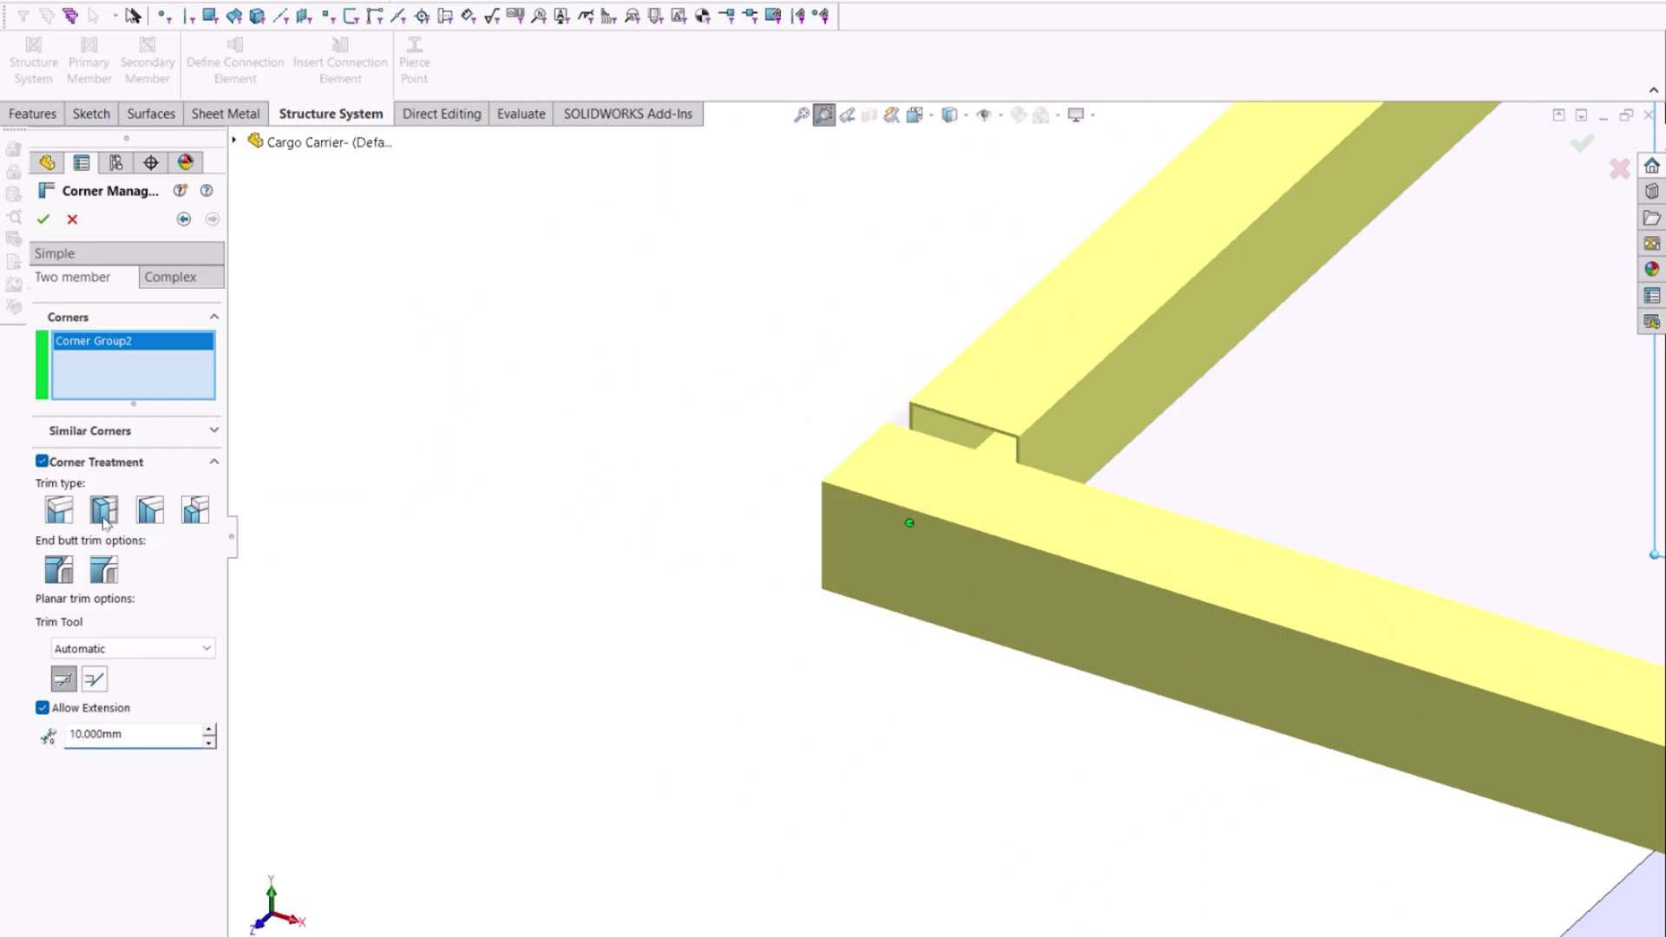
click(150, 512)
click(192, 512)
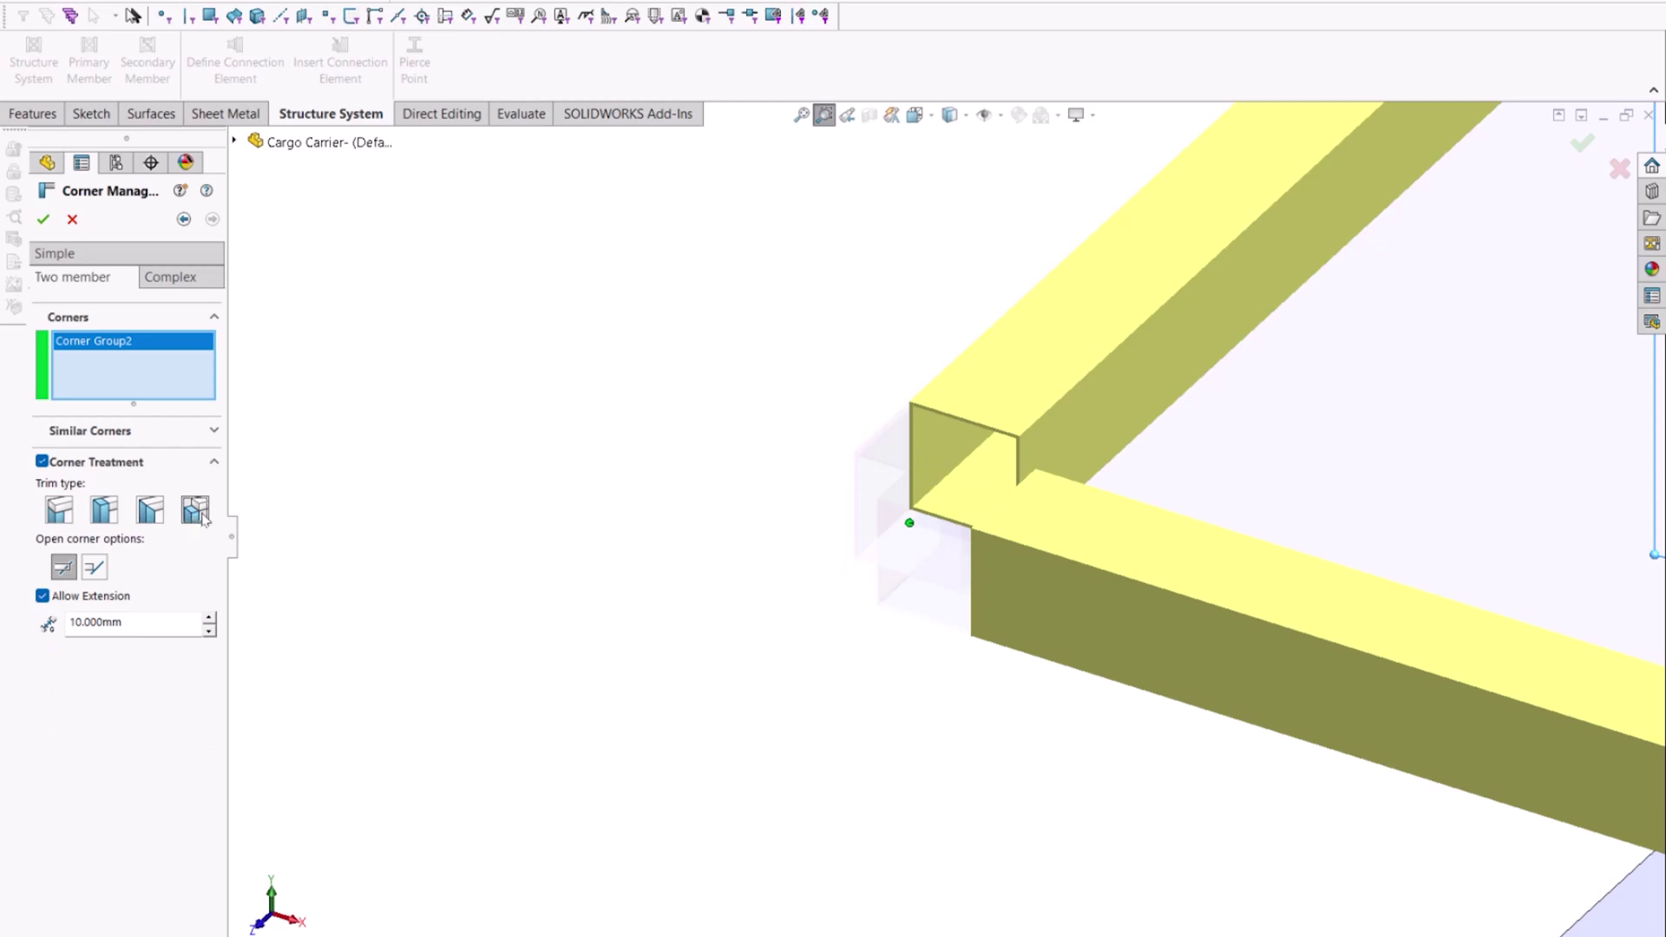
click(45, 220)
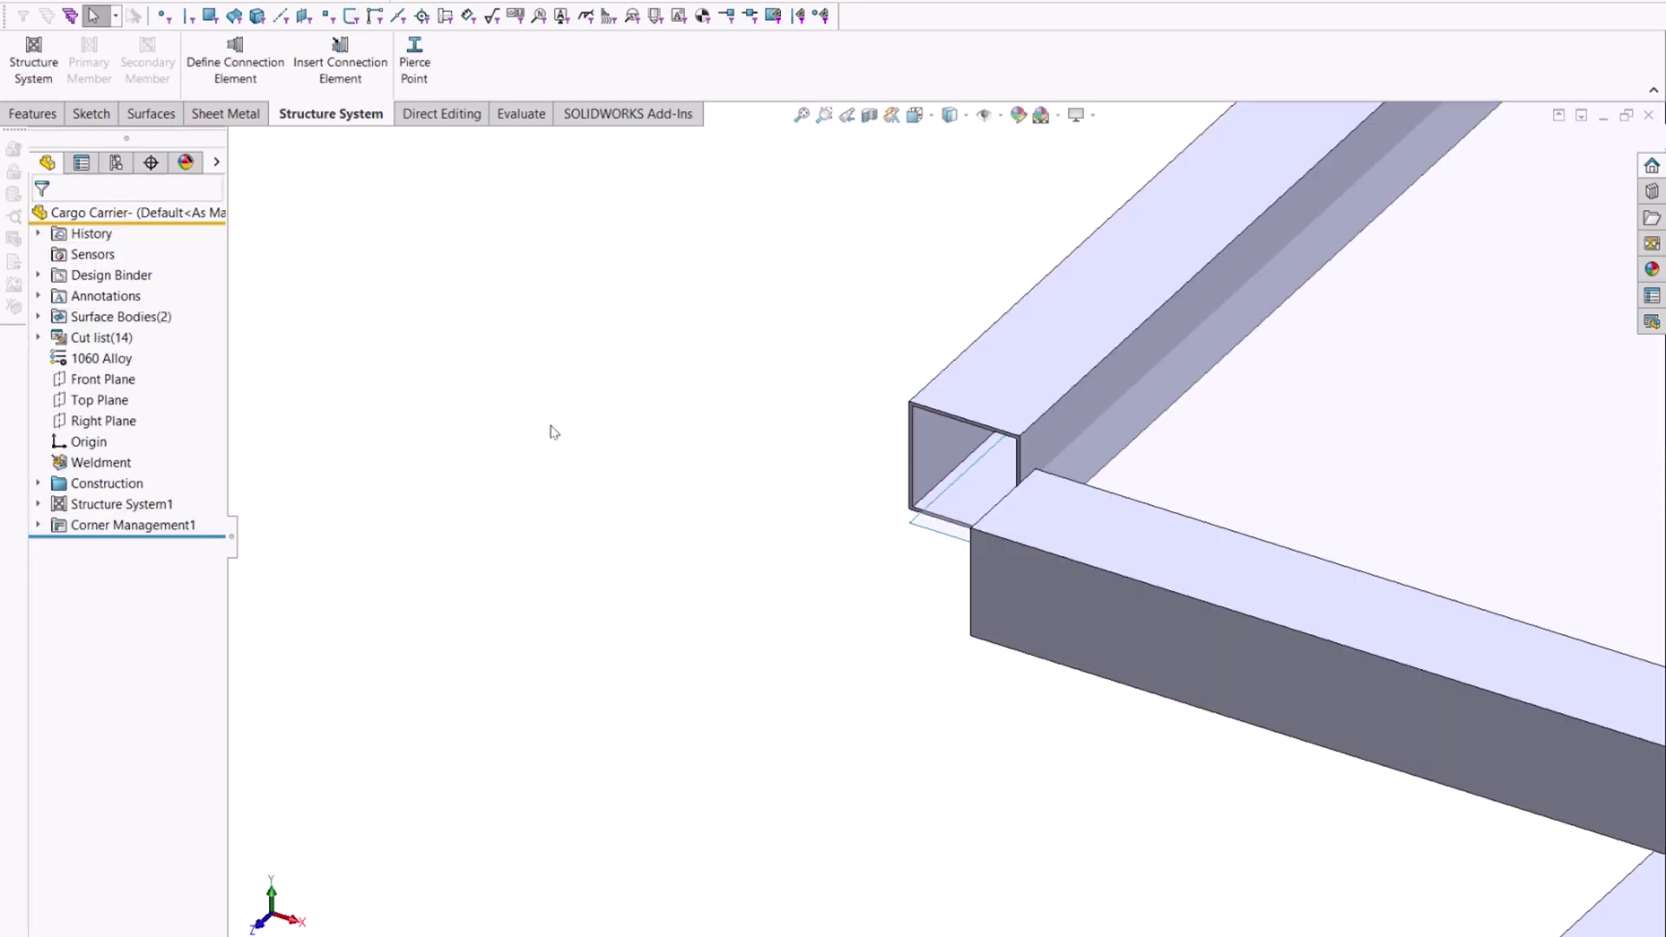
Unlink the first AI TUBE cut-list item's LENGTH and append the length unit, giving 1975.713mm
key(f)
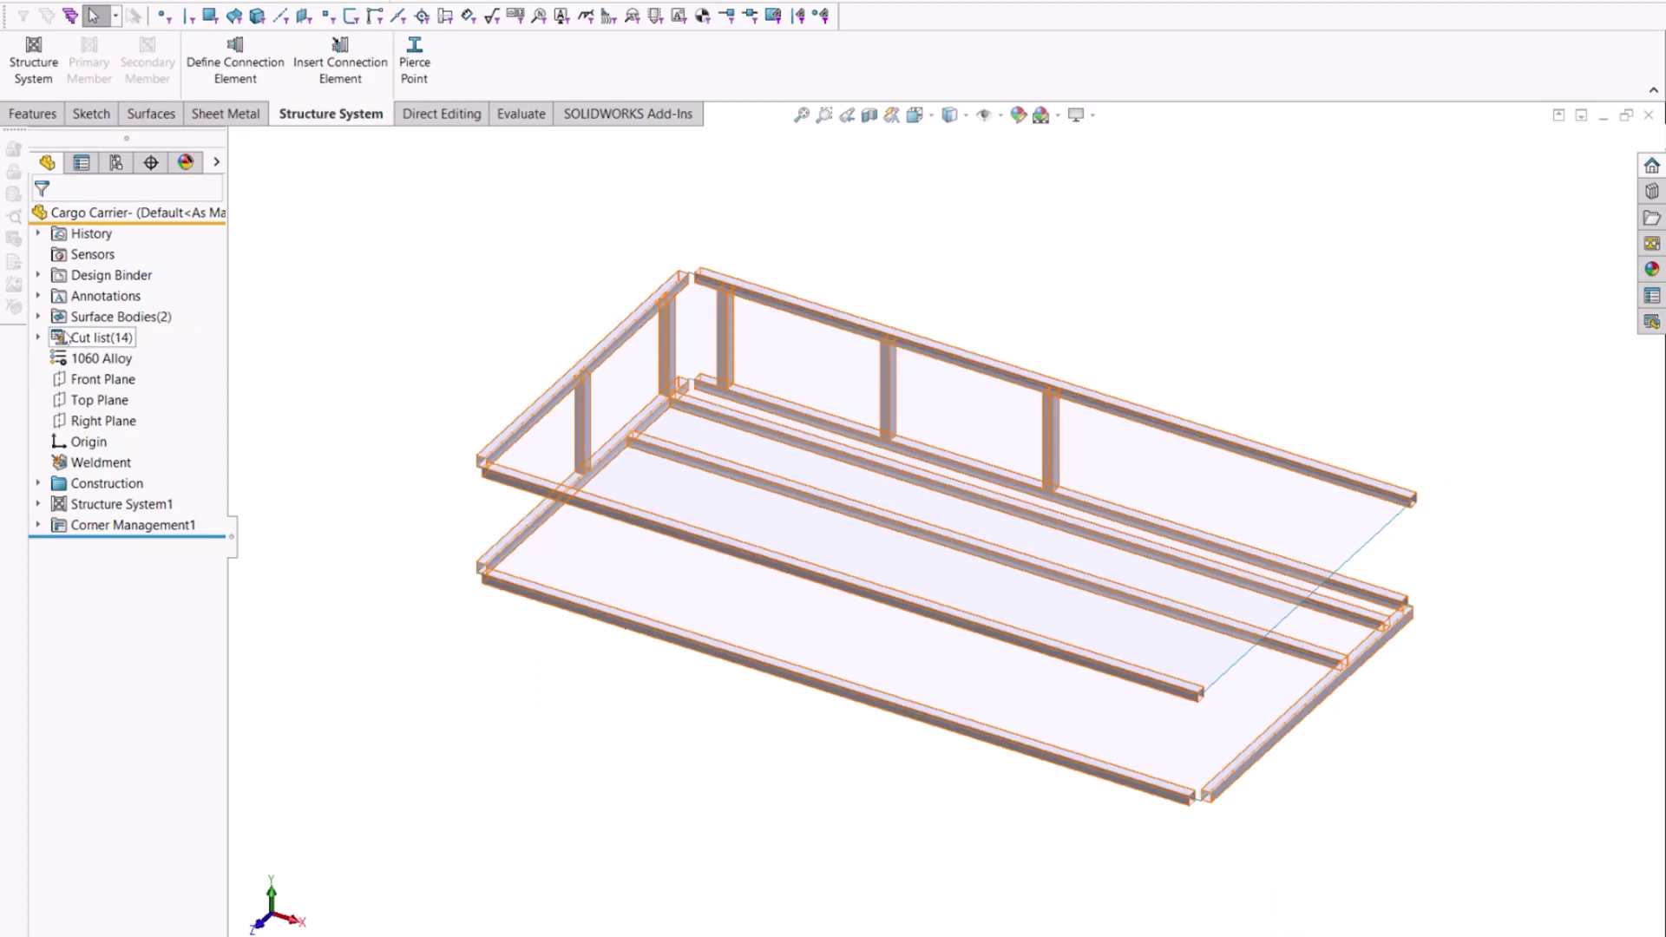
click(39, 338)
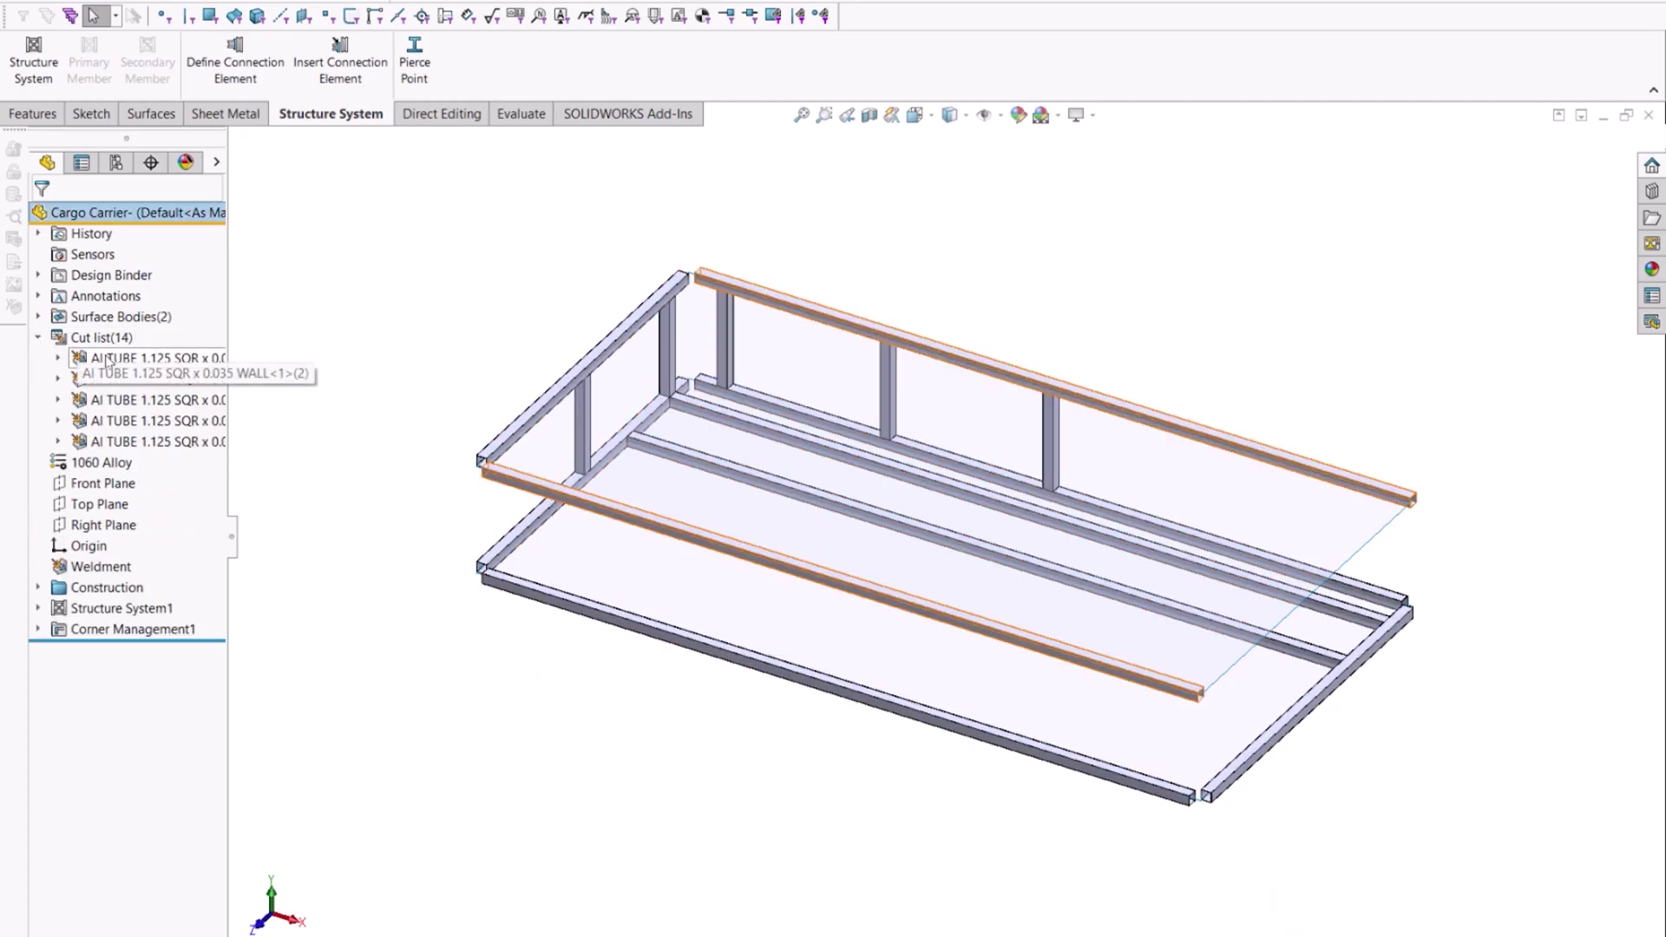
right_click(113, 358)
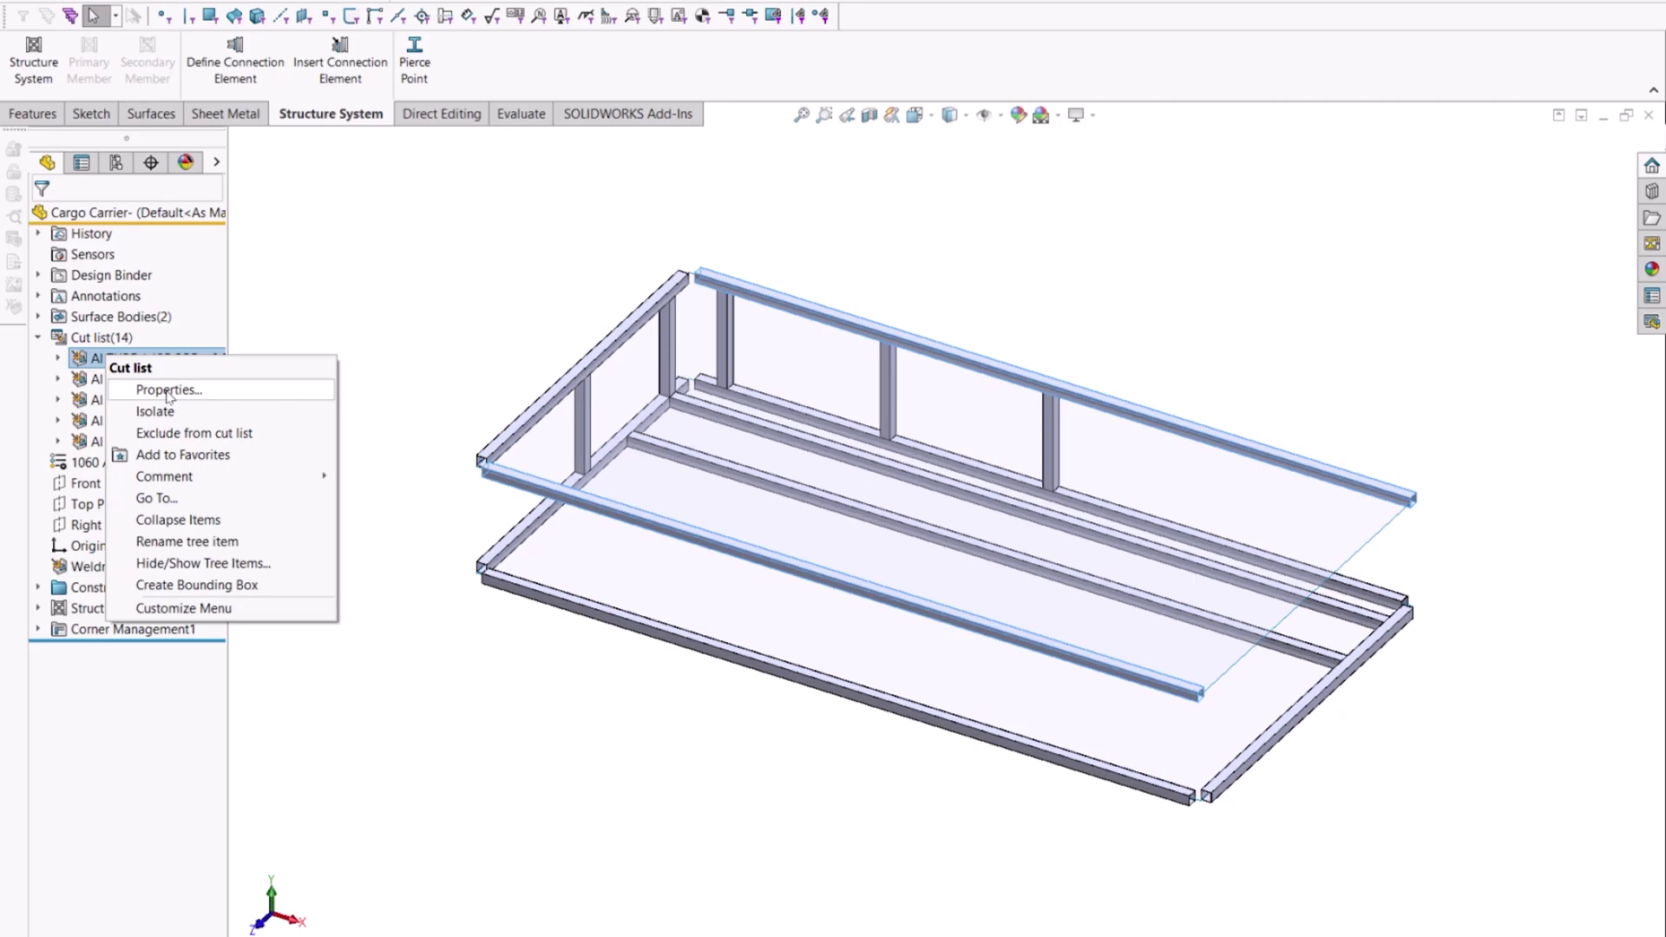
click(168, 391)
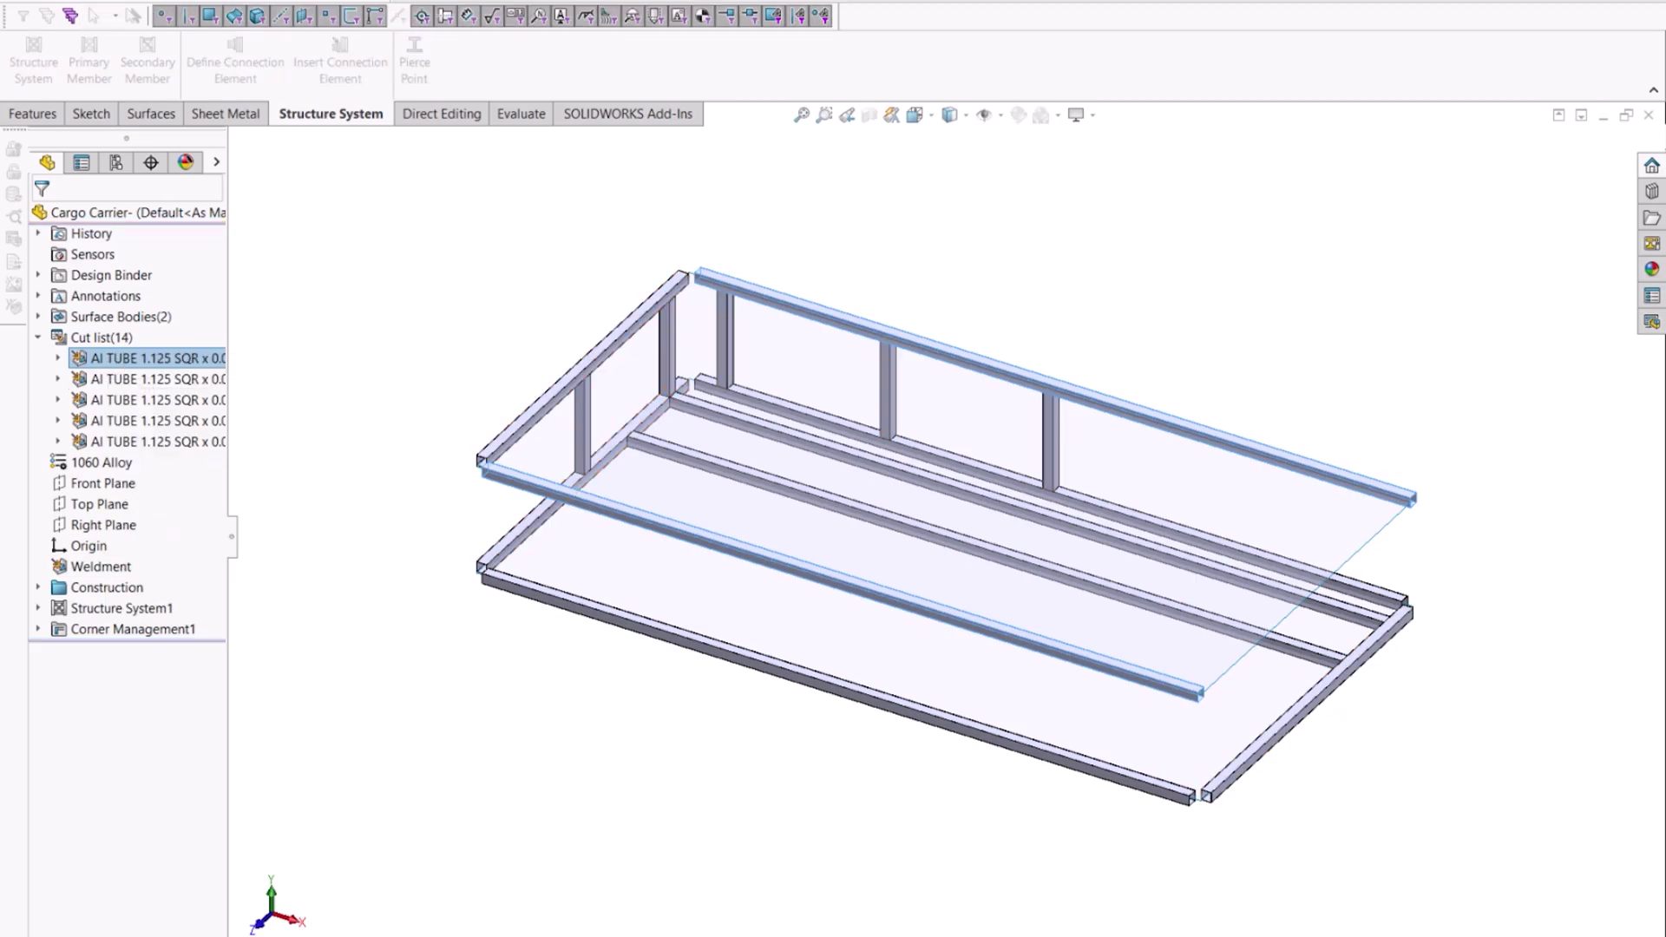
drag(930, 7, 946, 211)
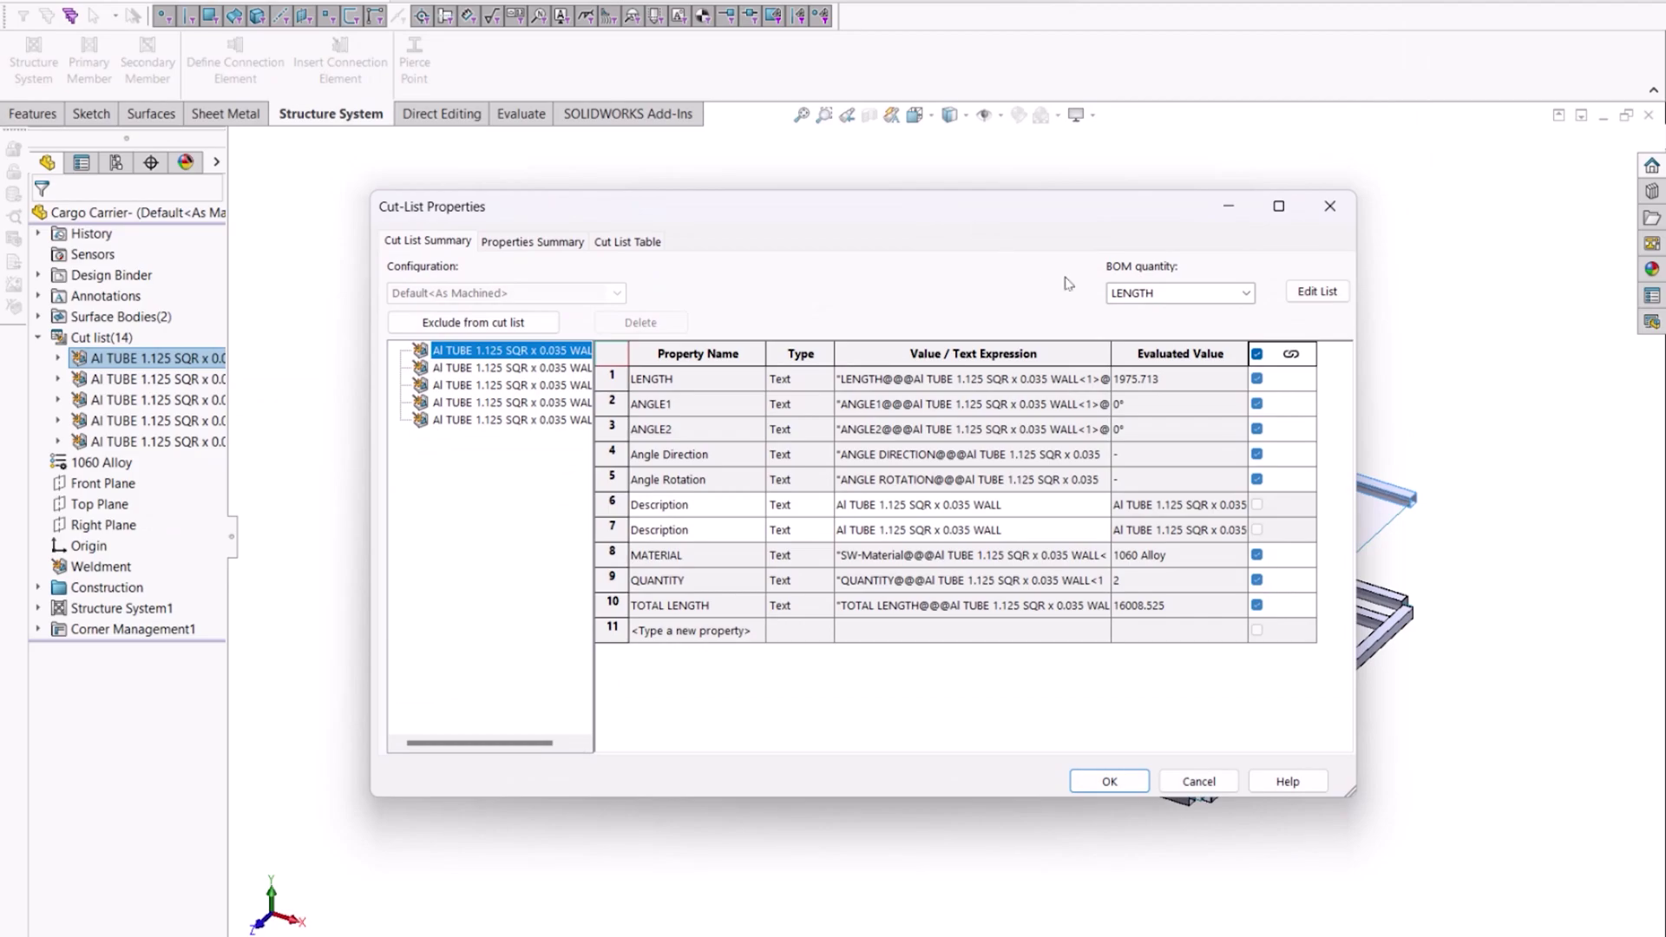
click(1257, 380)
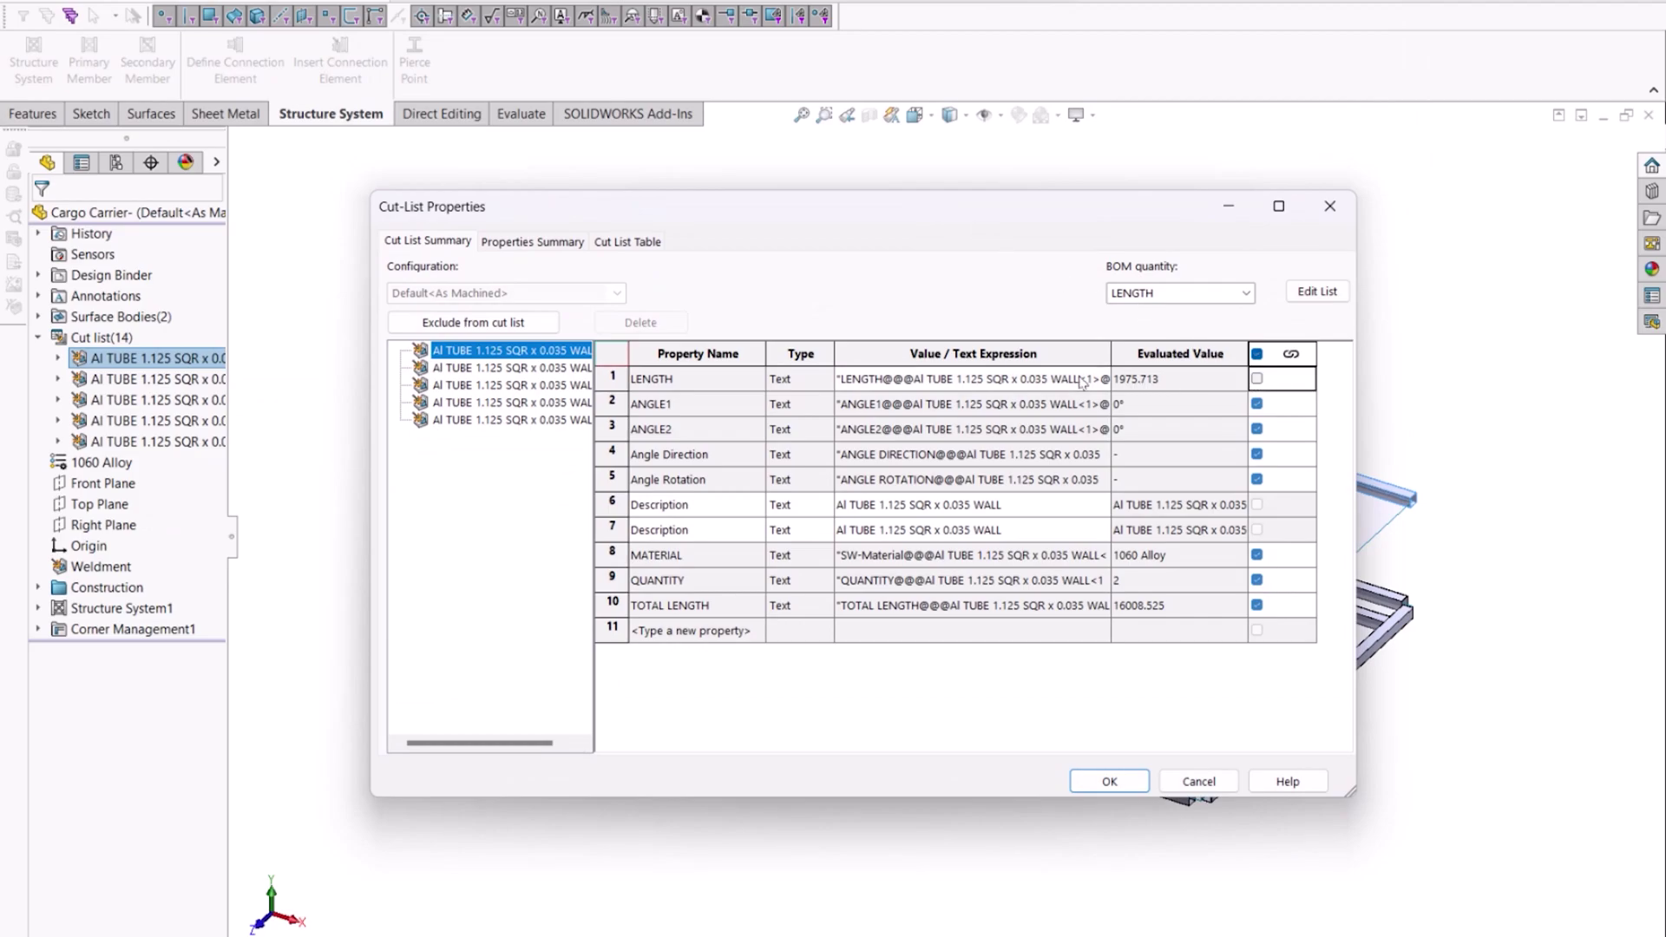
click(1037, 379)
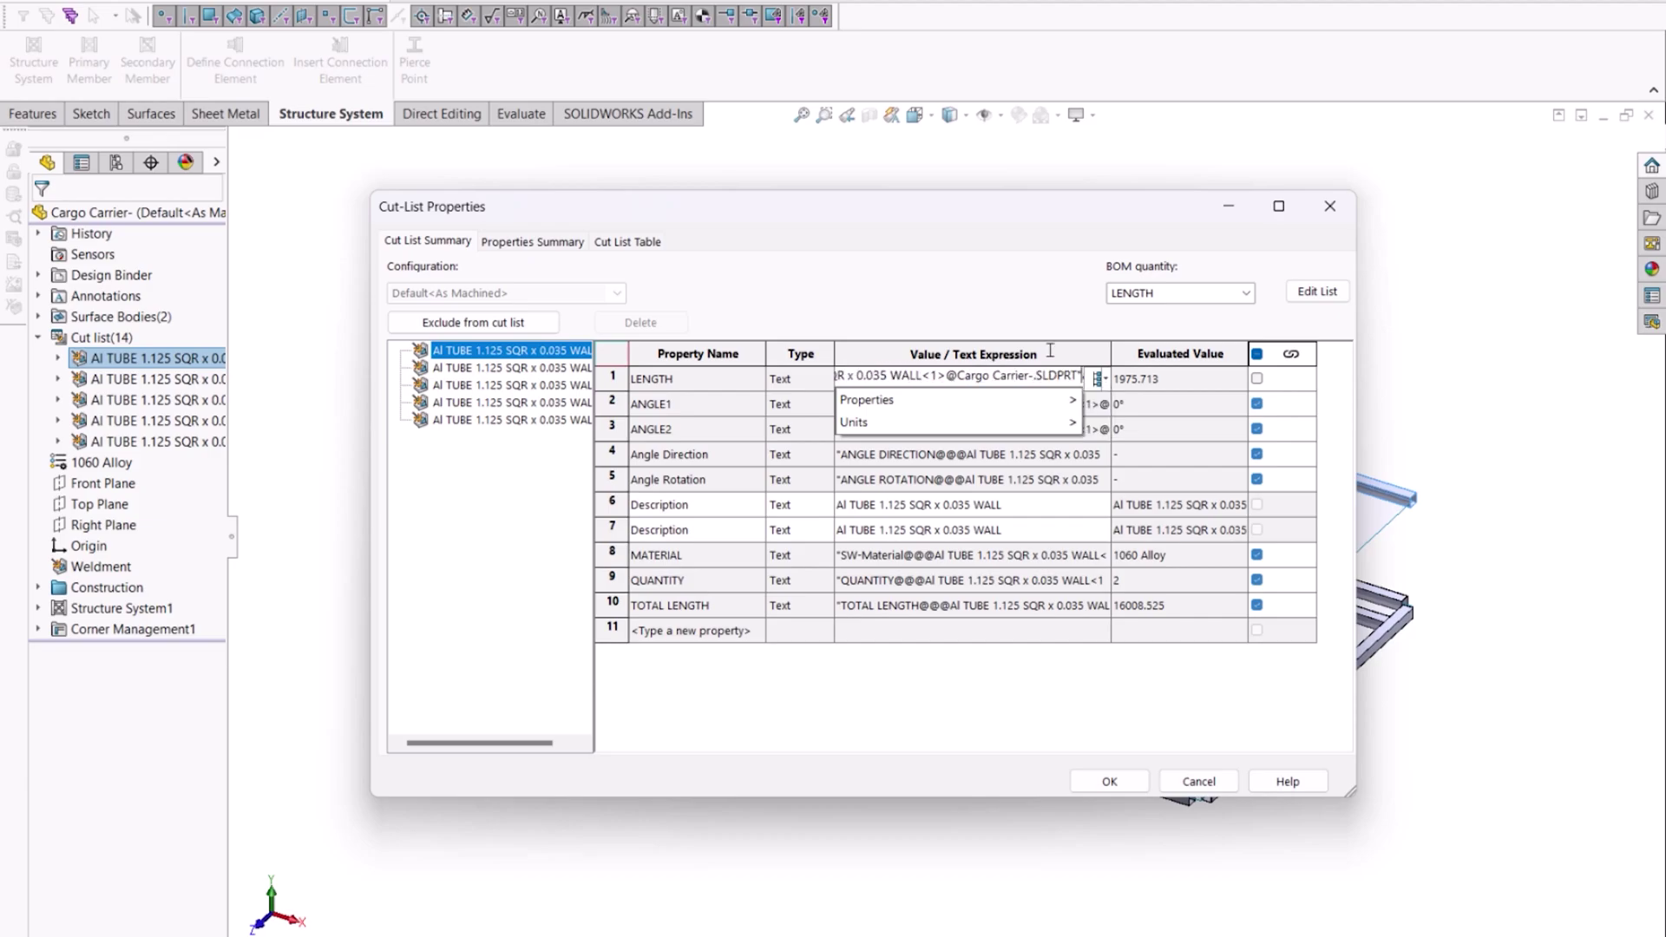
mouse_move(1057, 414)
click(1141, 431)
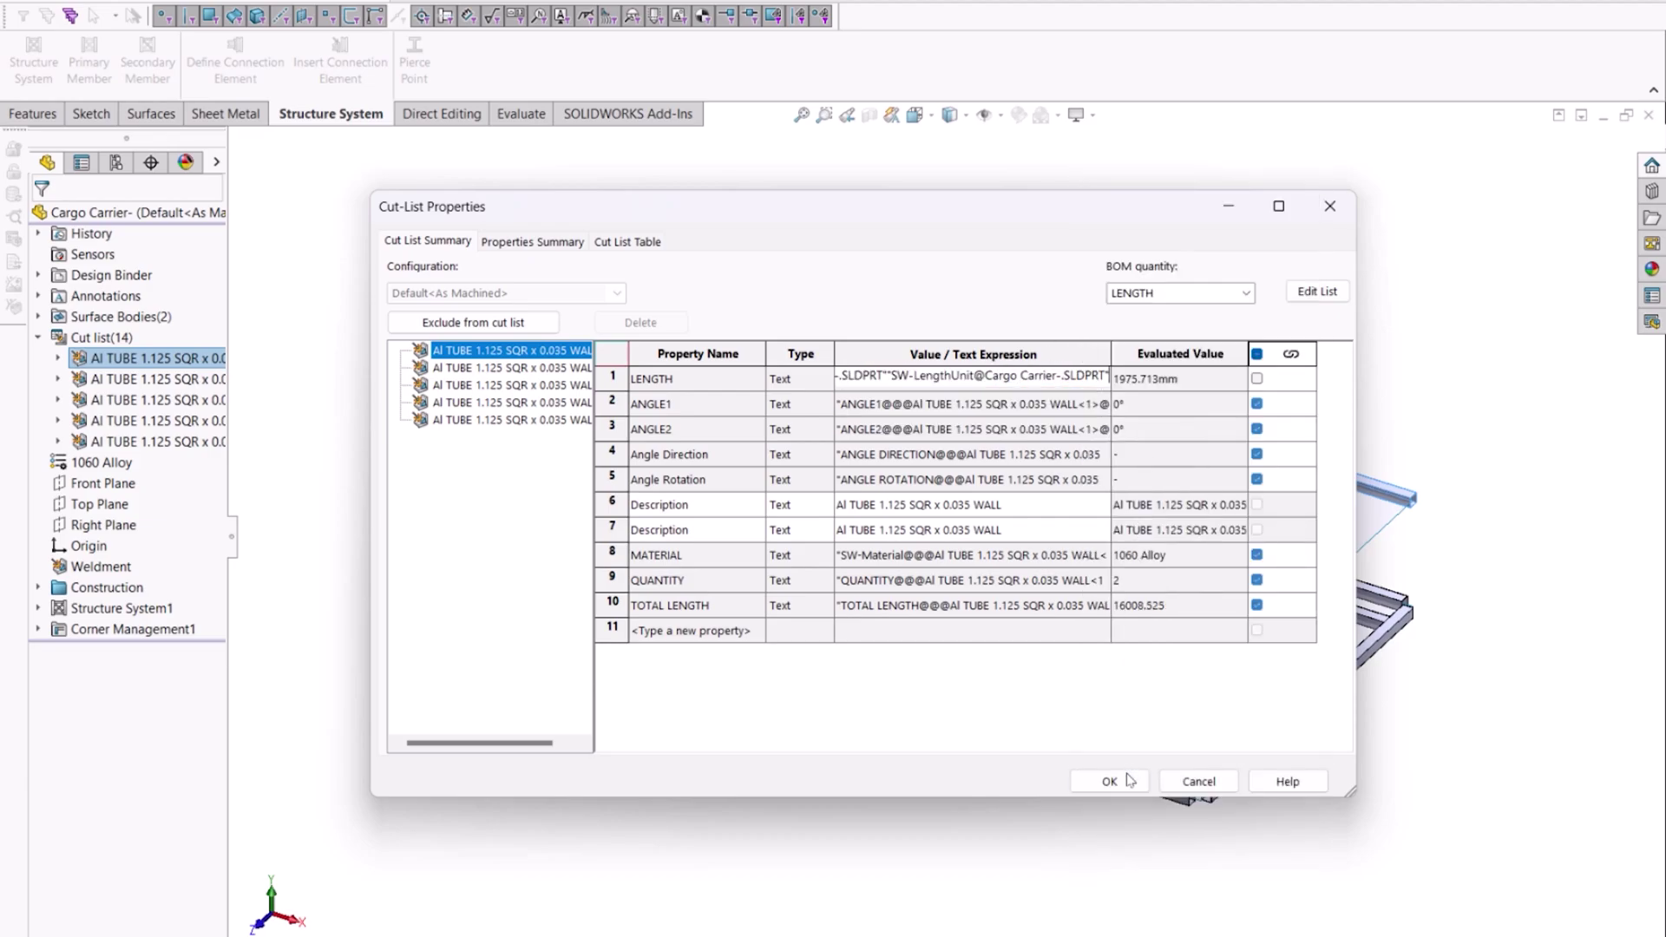
click(1126, 777)
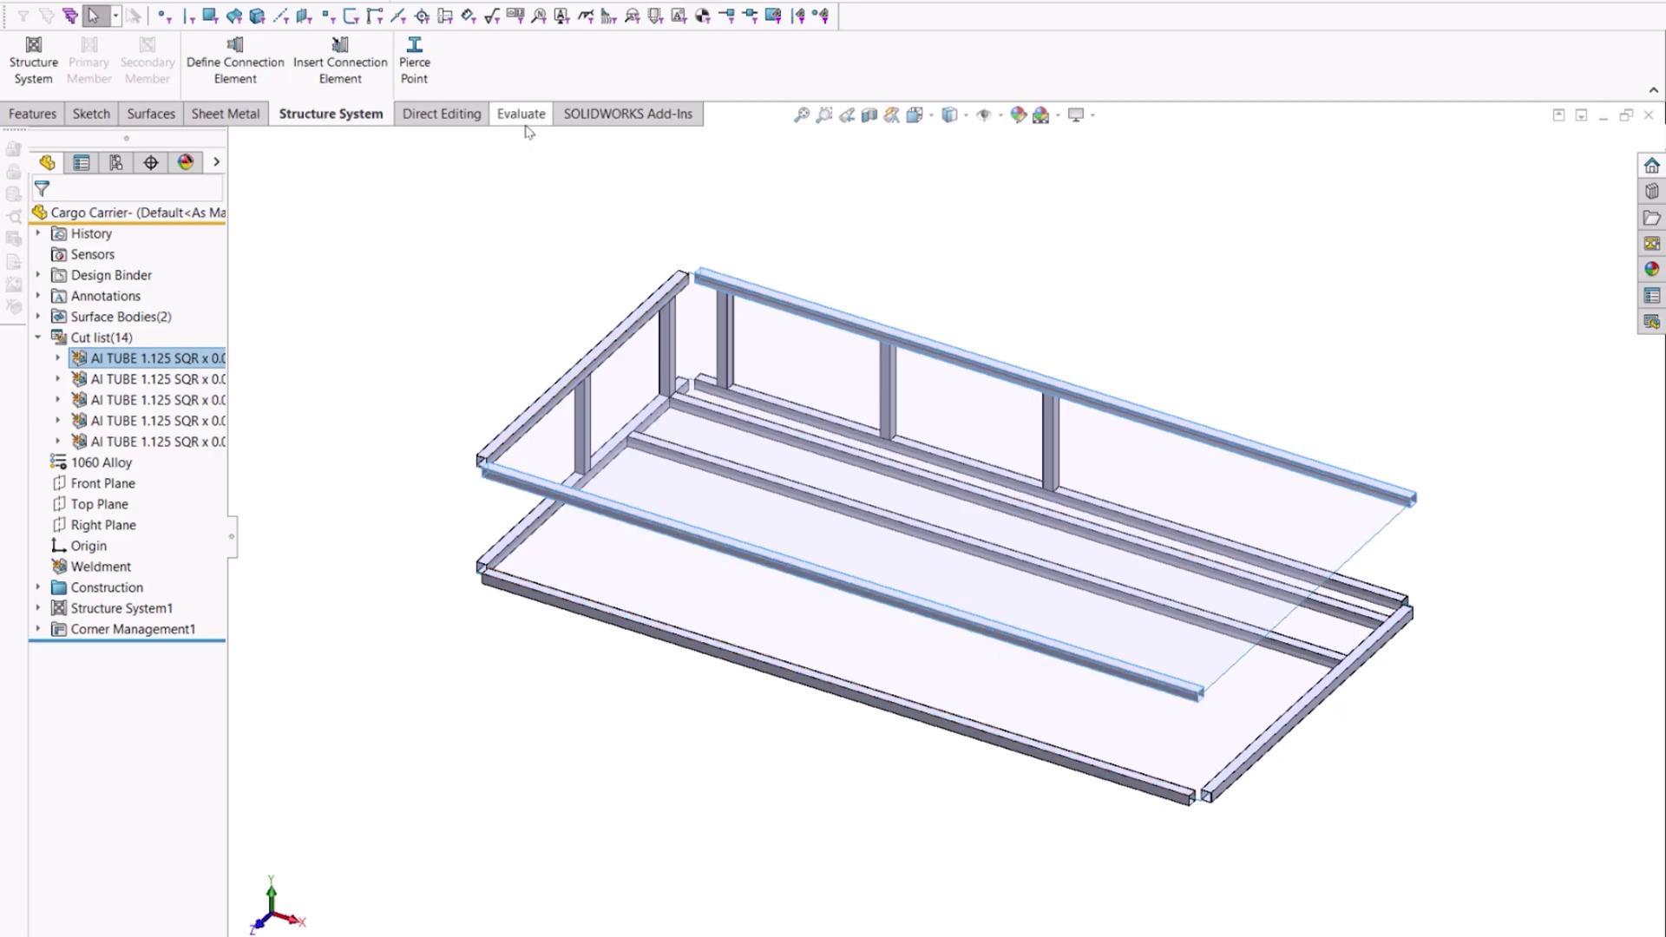
Append Unit for Mass to the Weight file property so it reads 4255.37g
click(770, 4)
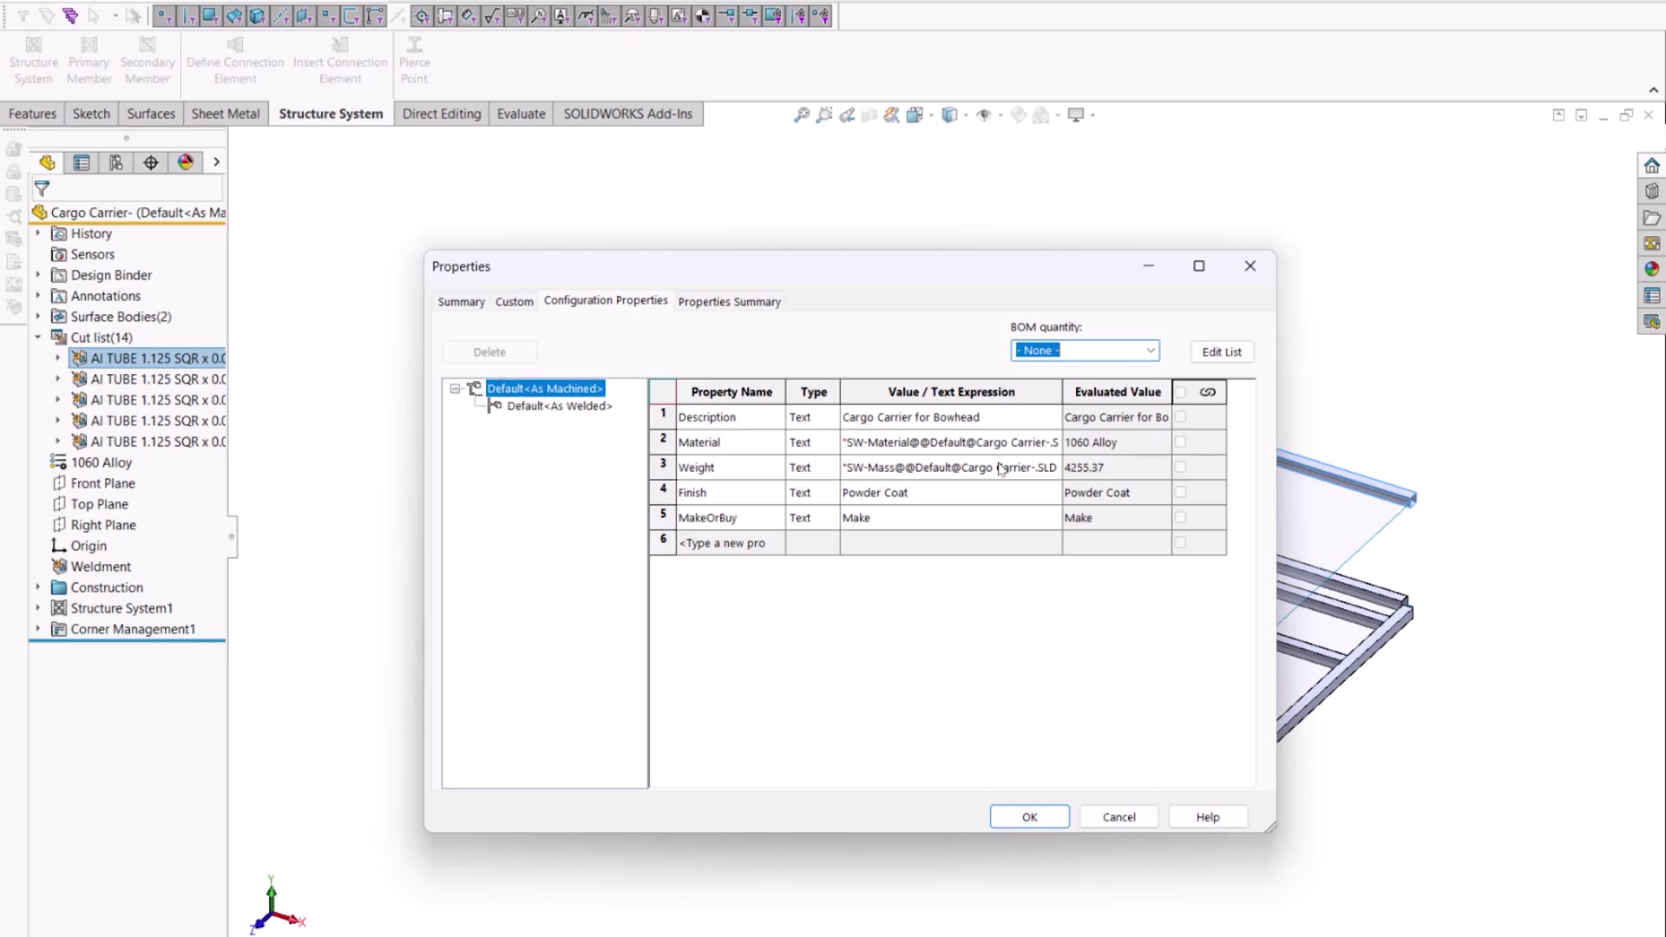
click(1029, 469)
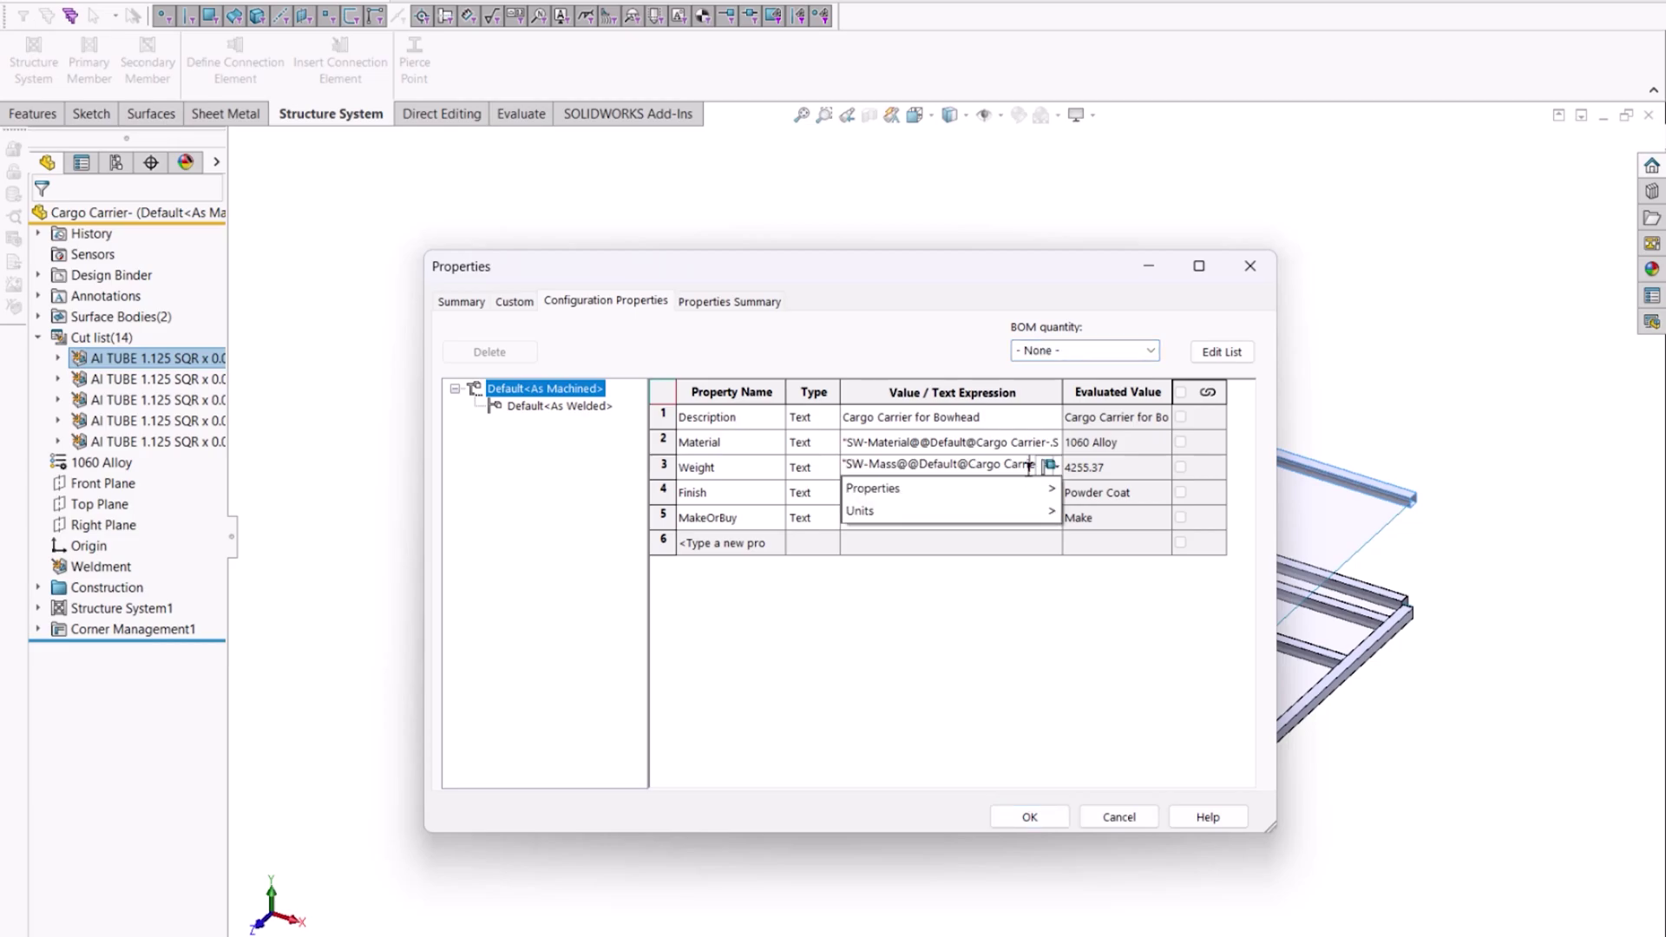
key(Right)
key(Right)
key(Right)
key(Right)
key(Right)
key(Right)
key(Right)
key(Right)
key(Right)
key(Right)
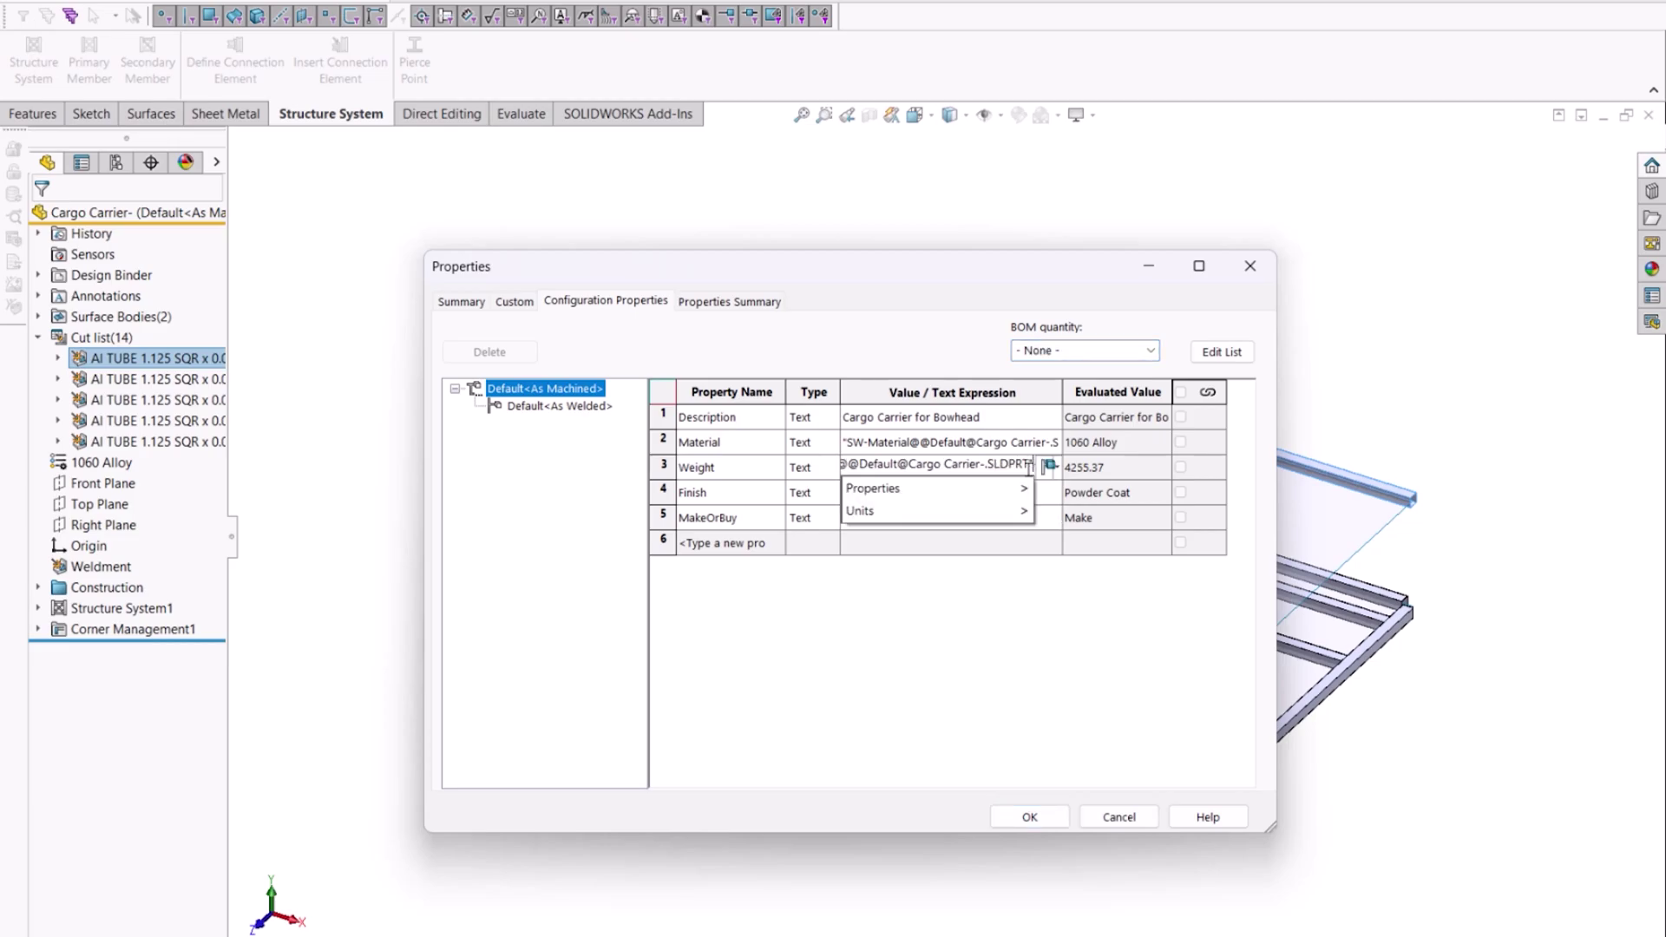
mouse_move(1019, 511)
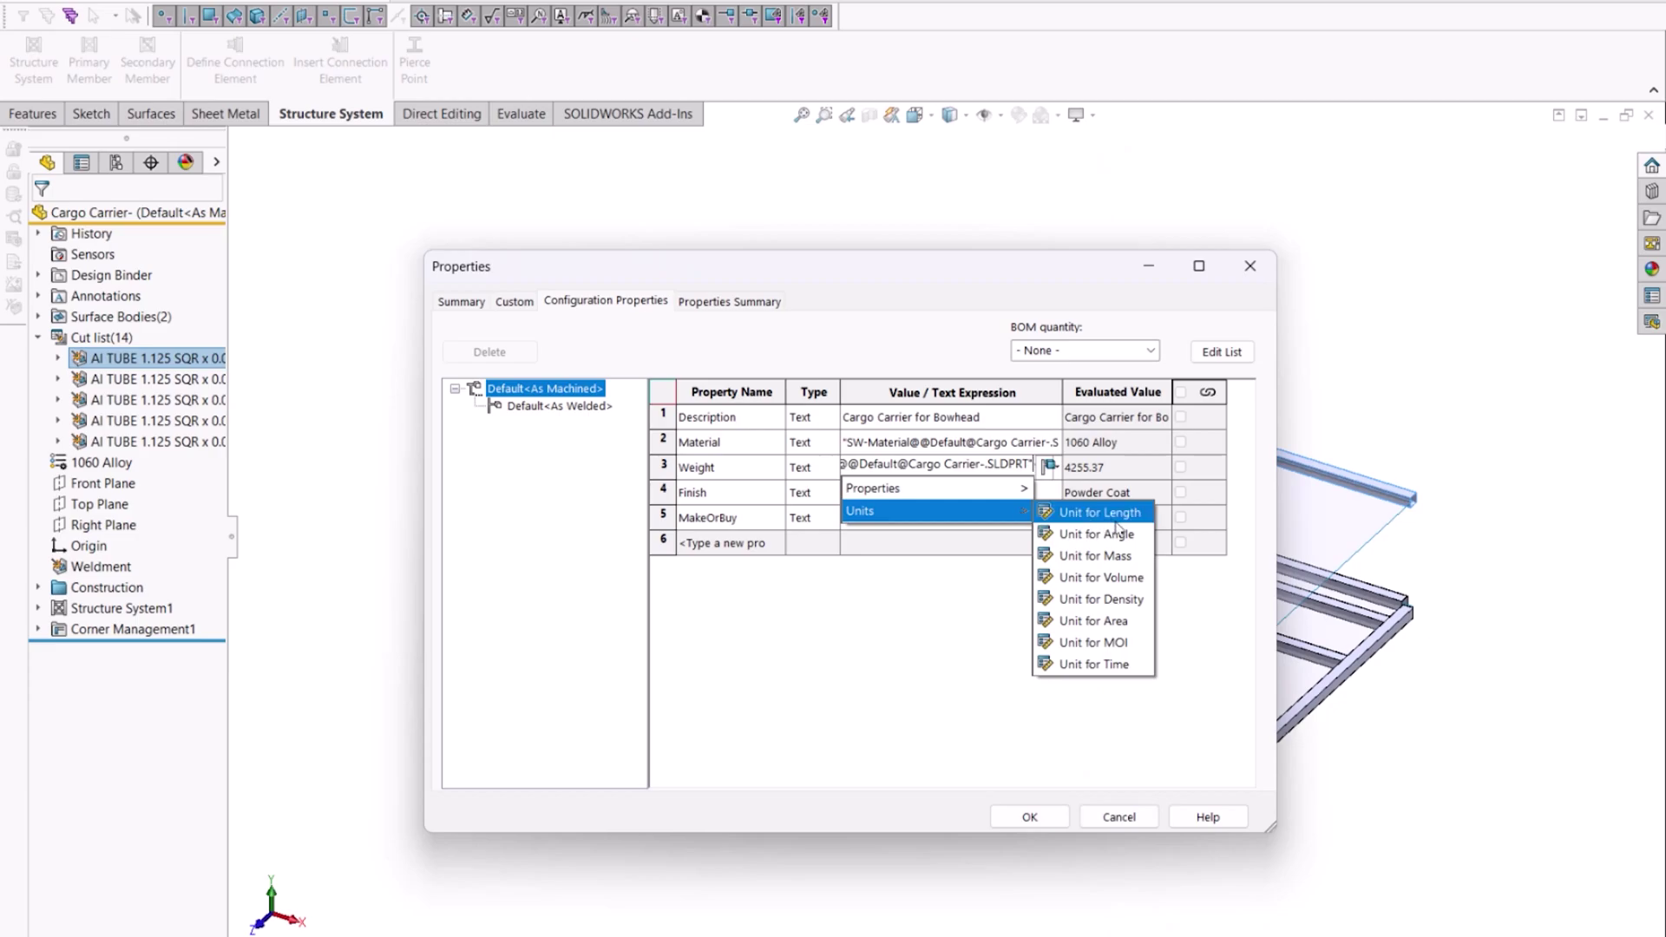
click(1123, 558)
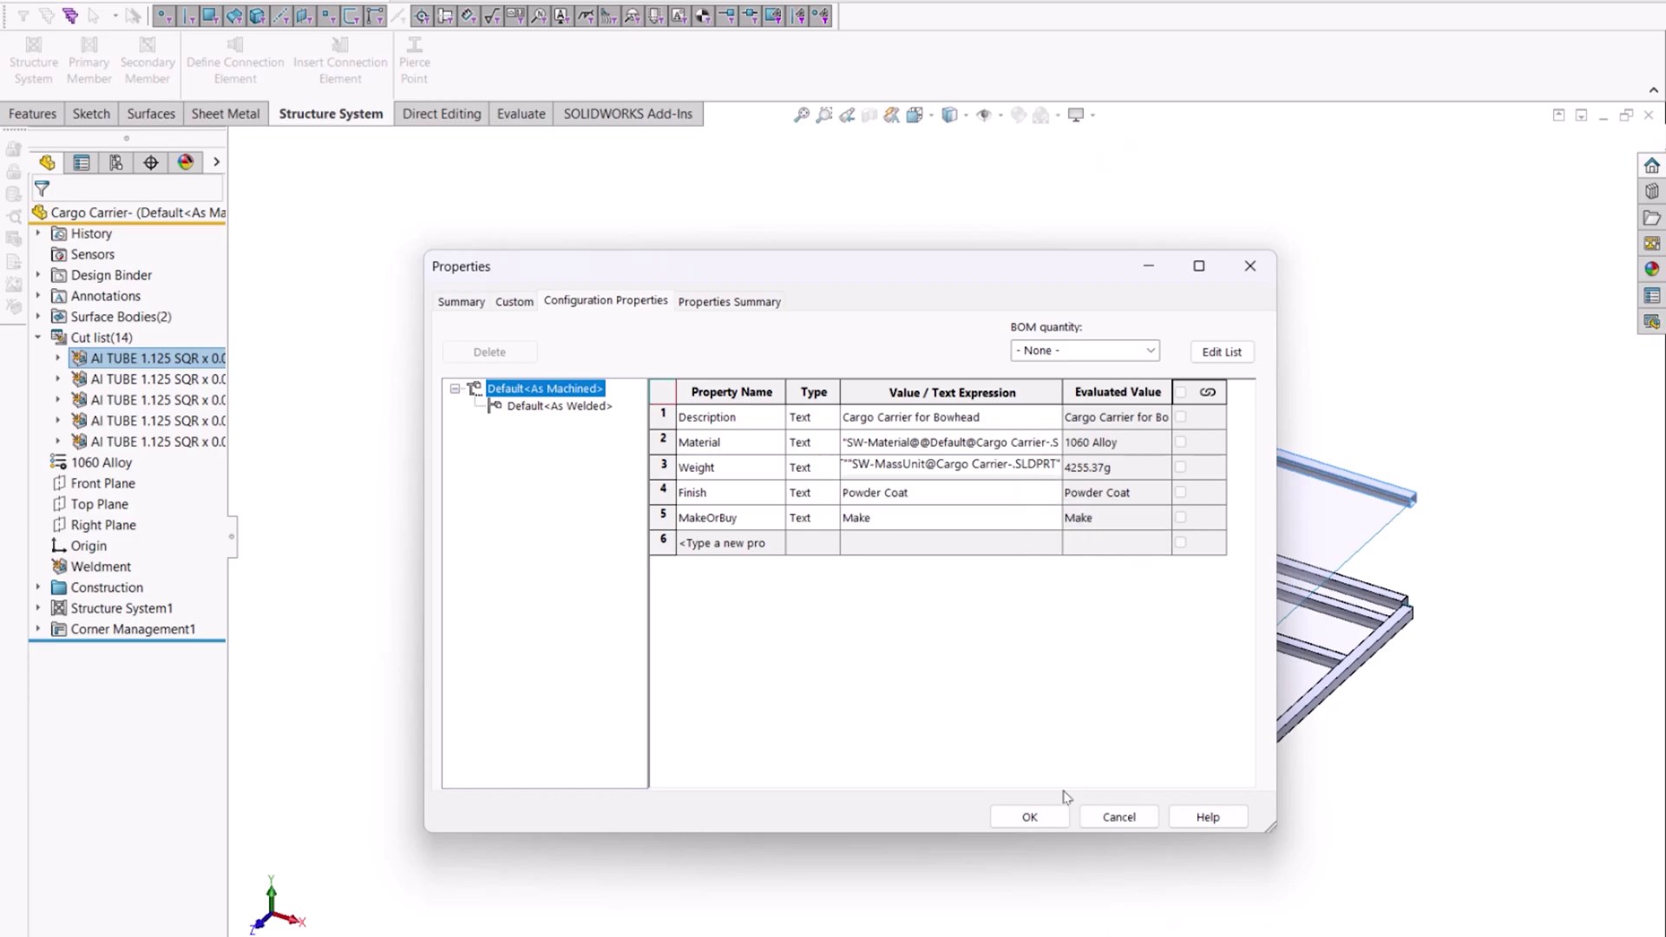
click(1050, 821)
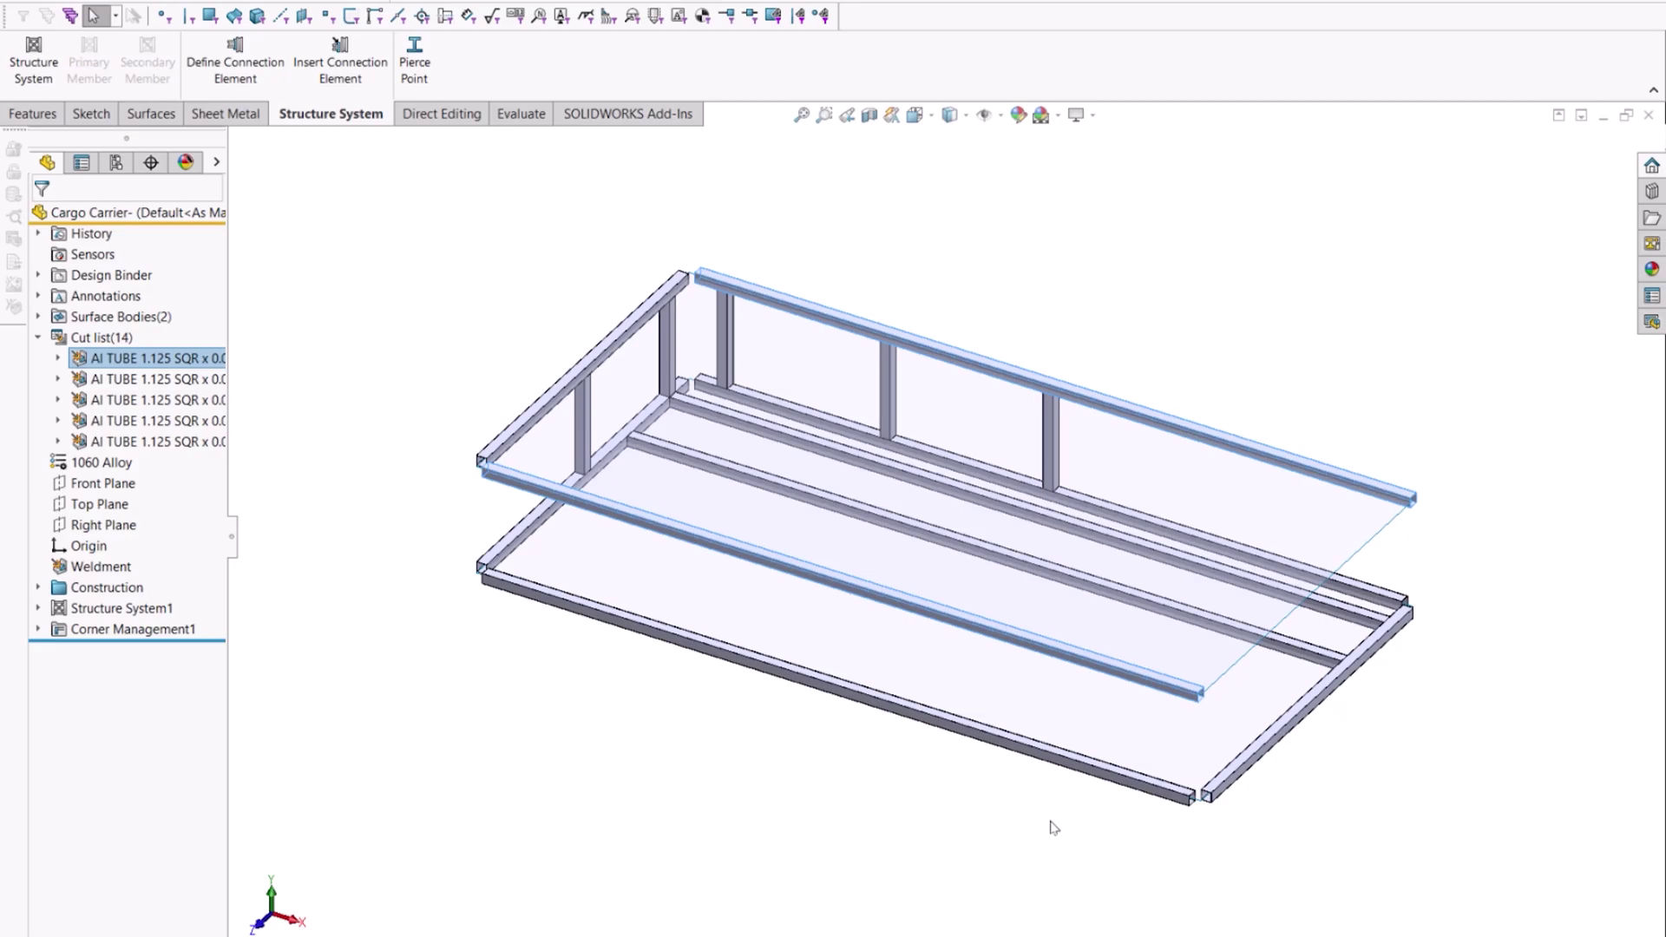
click(1391, 807)
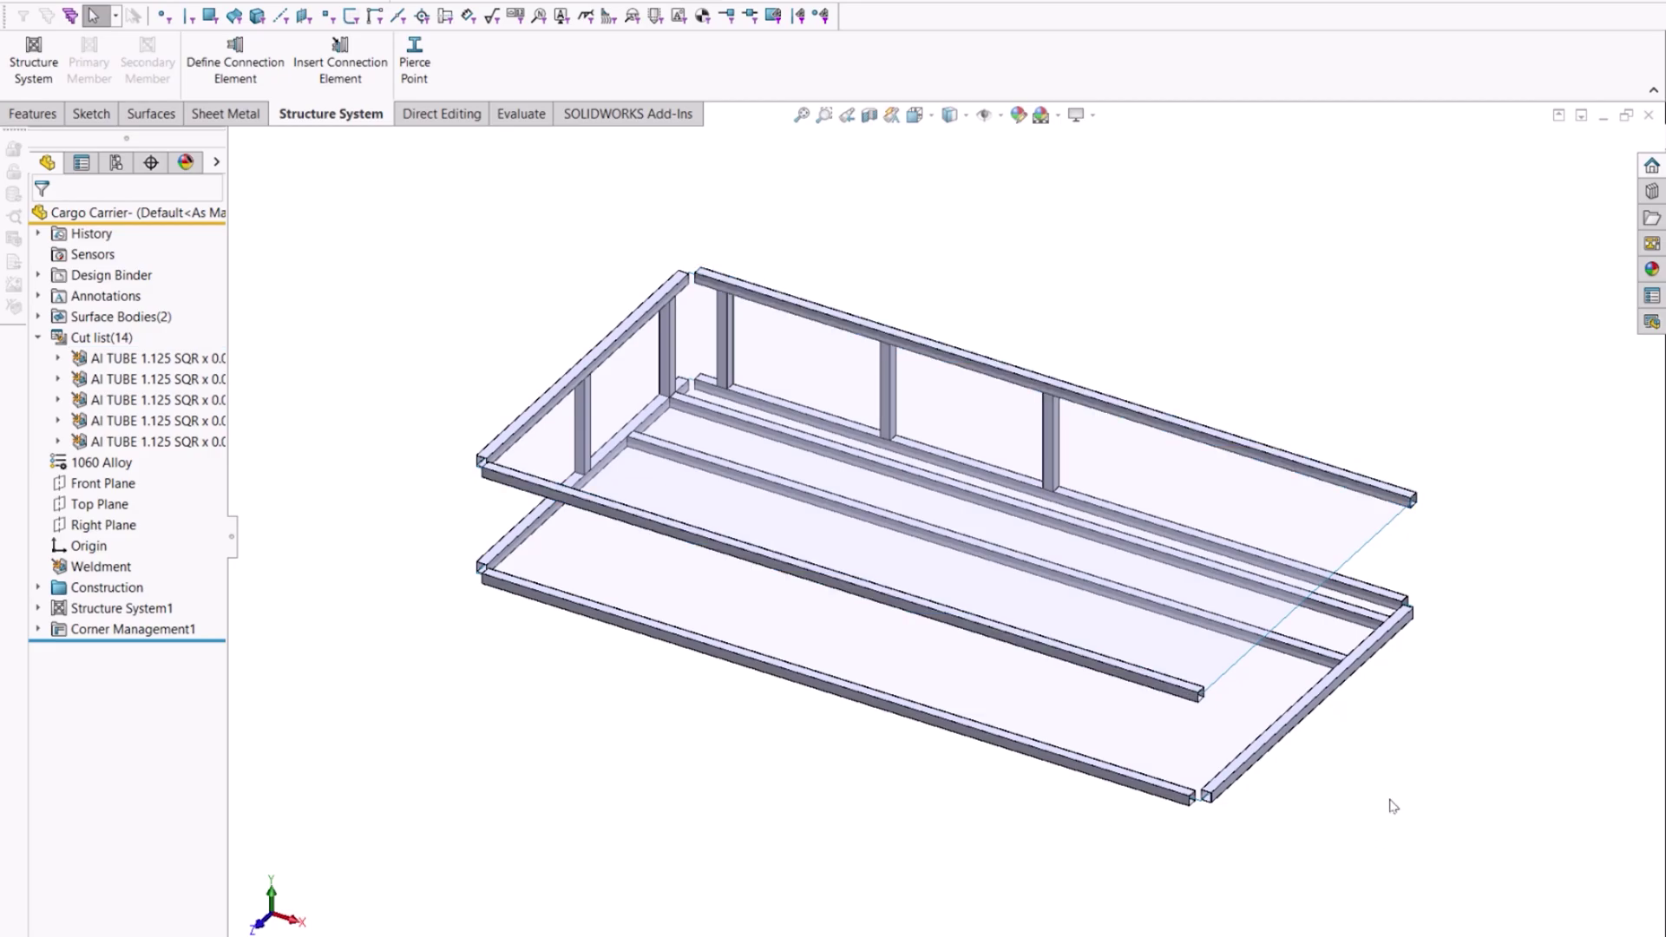
Start a Mirror feature with Front Plane as the mirror plane
key(s)
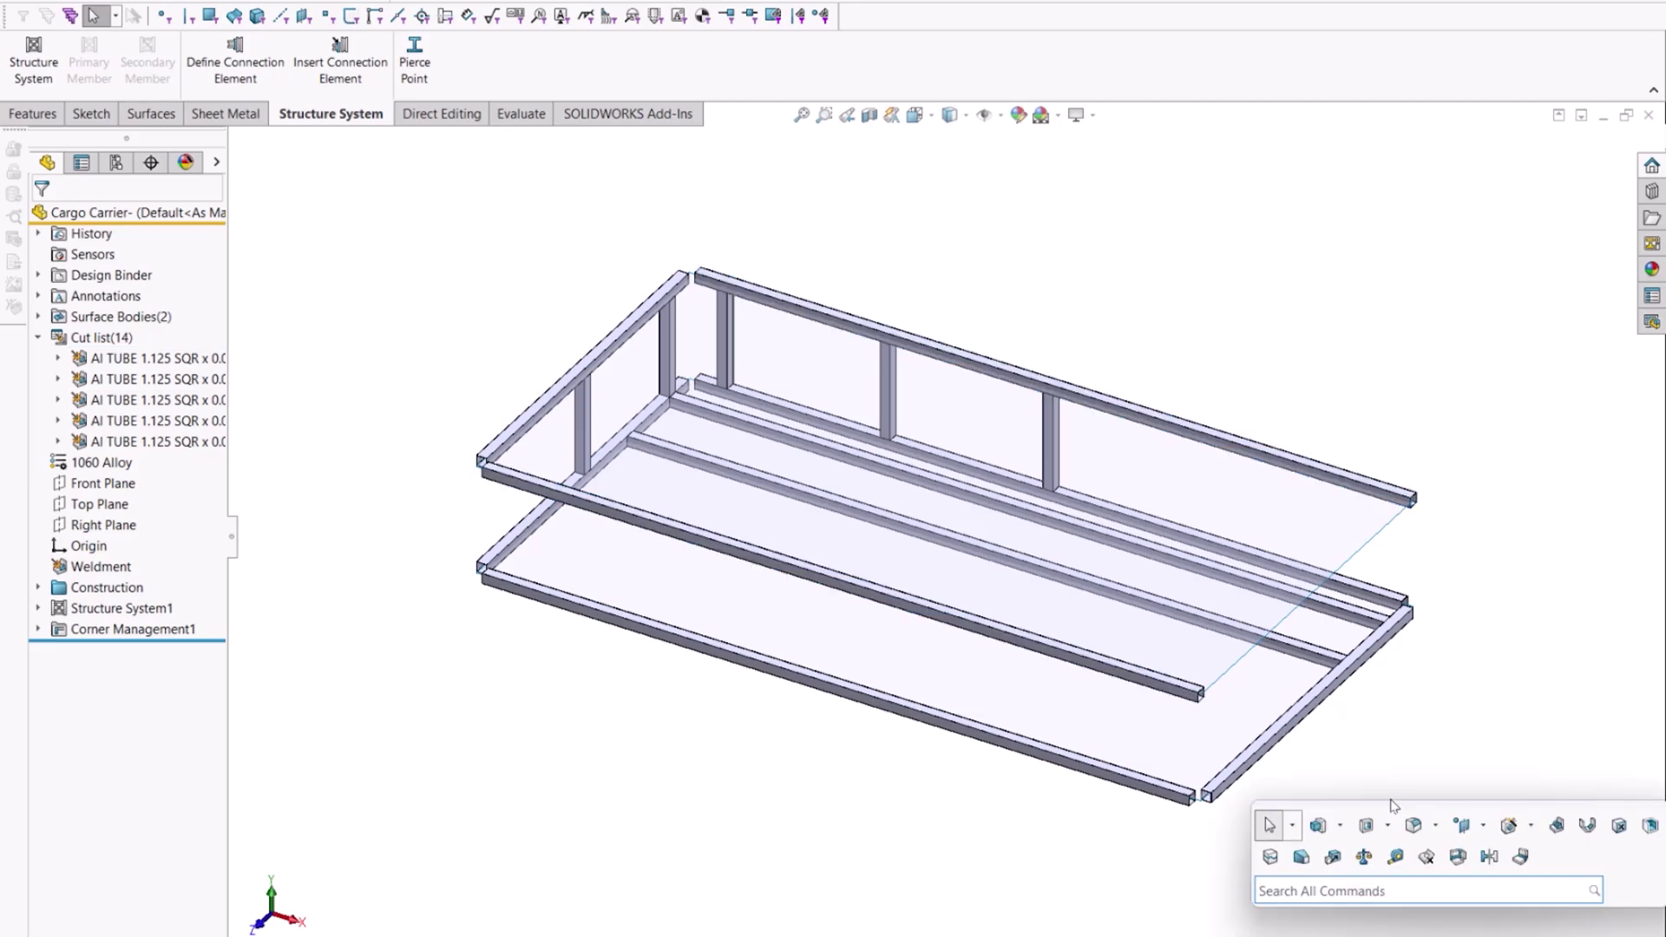
click(1489, 856)
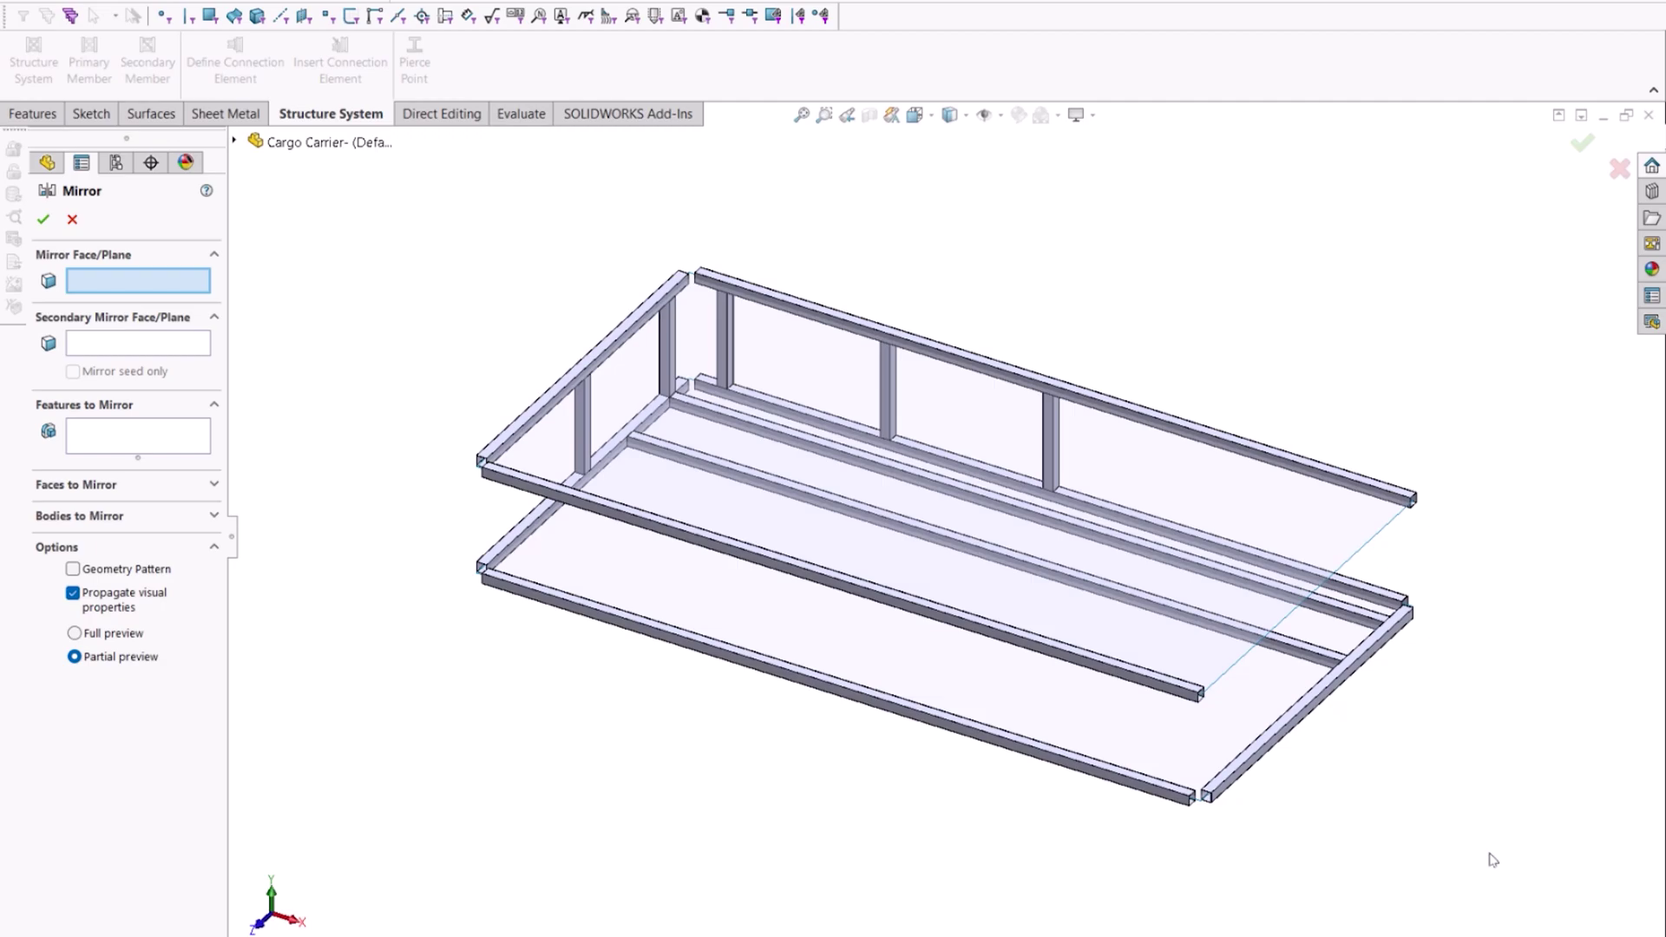
click(563, 374)
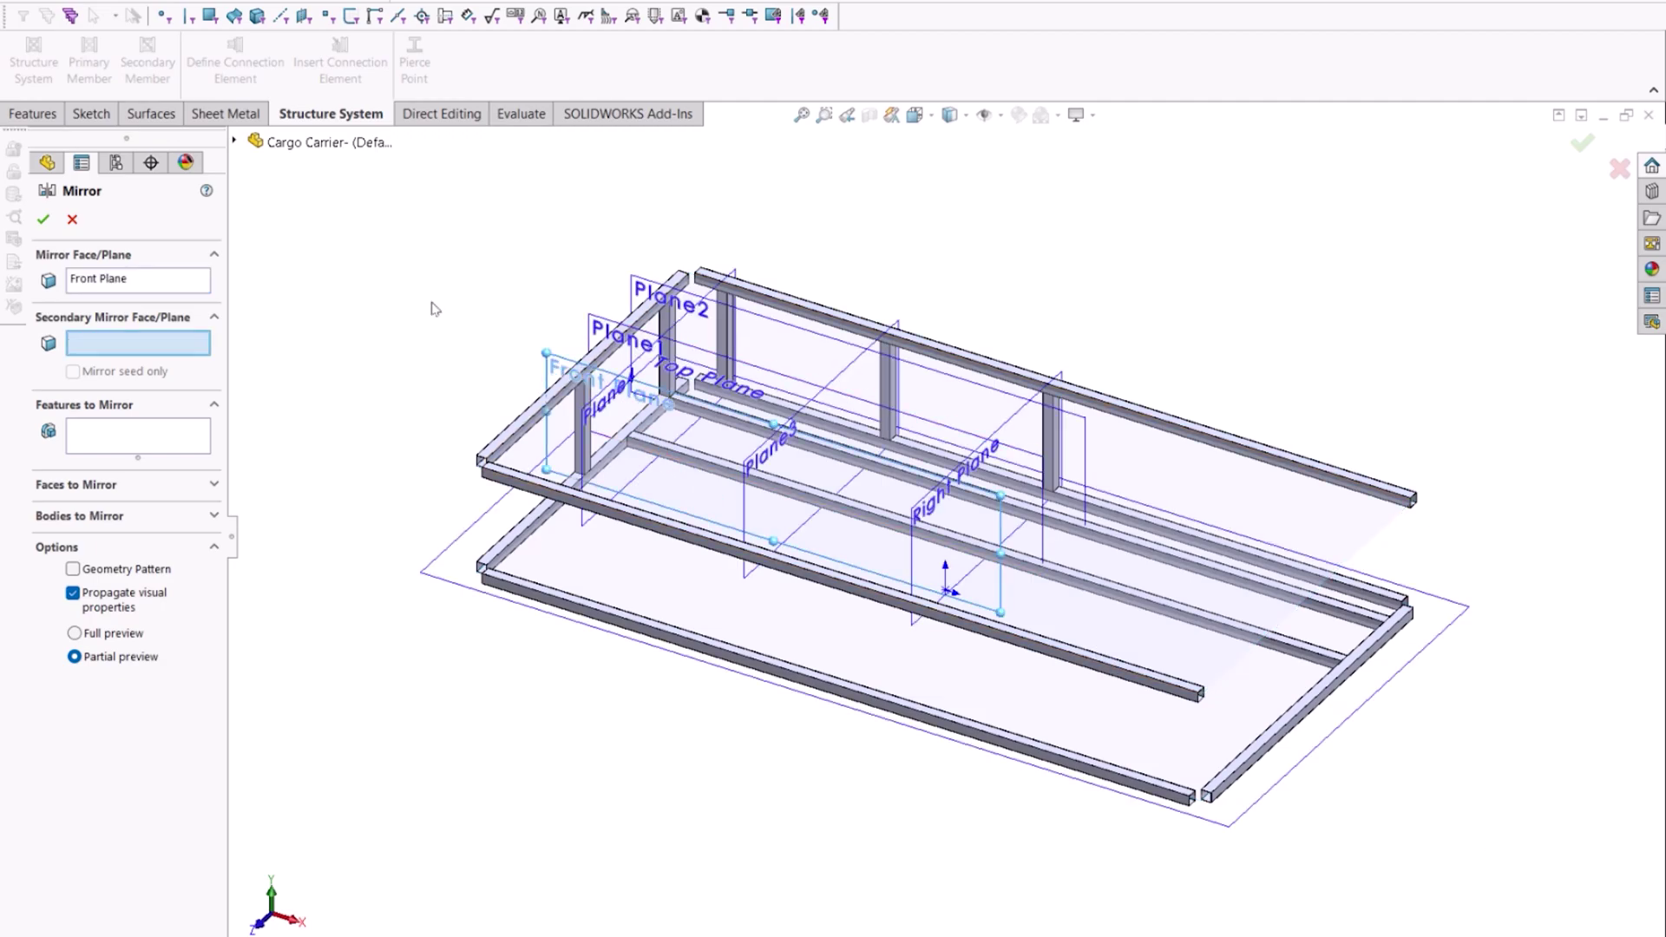
Select three upright posts and the long lower rail as solid bodies to mirror
click(177, 516)
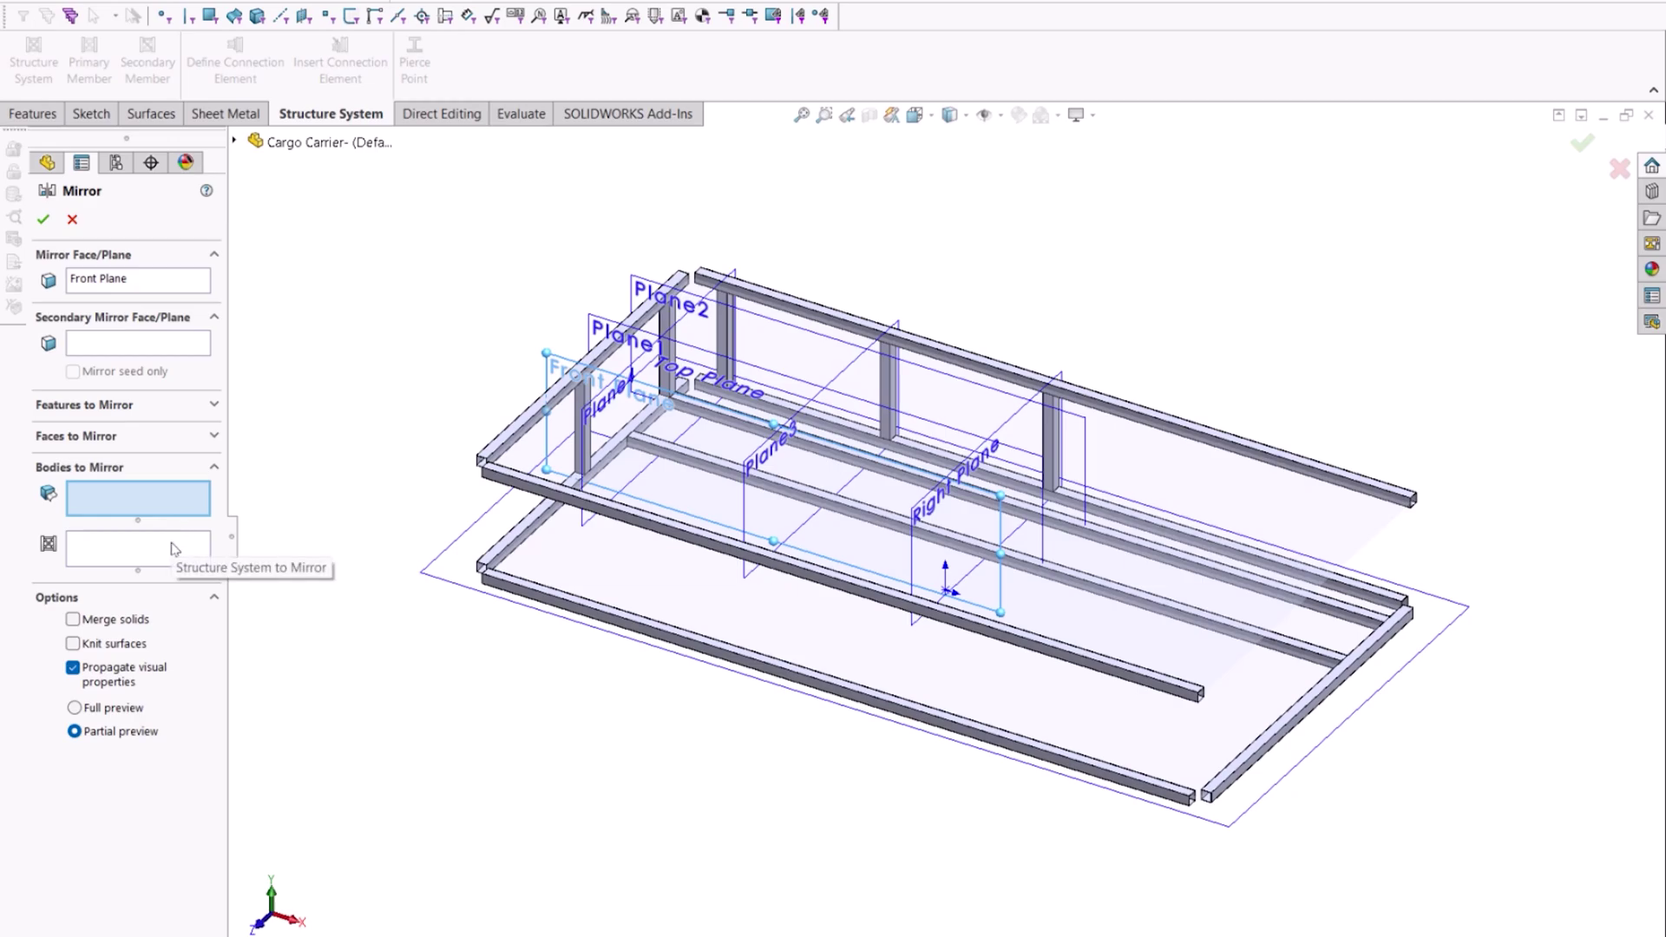
click(257, 16)
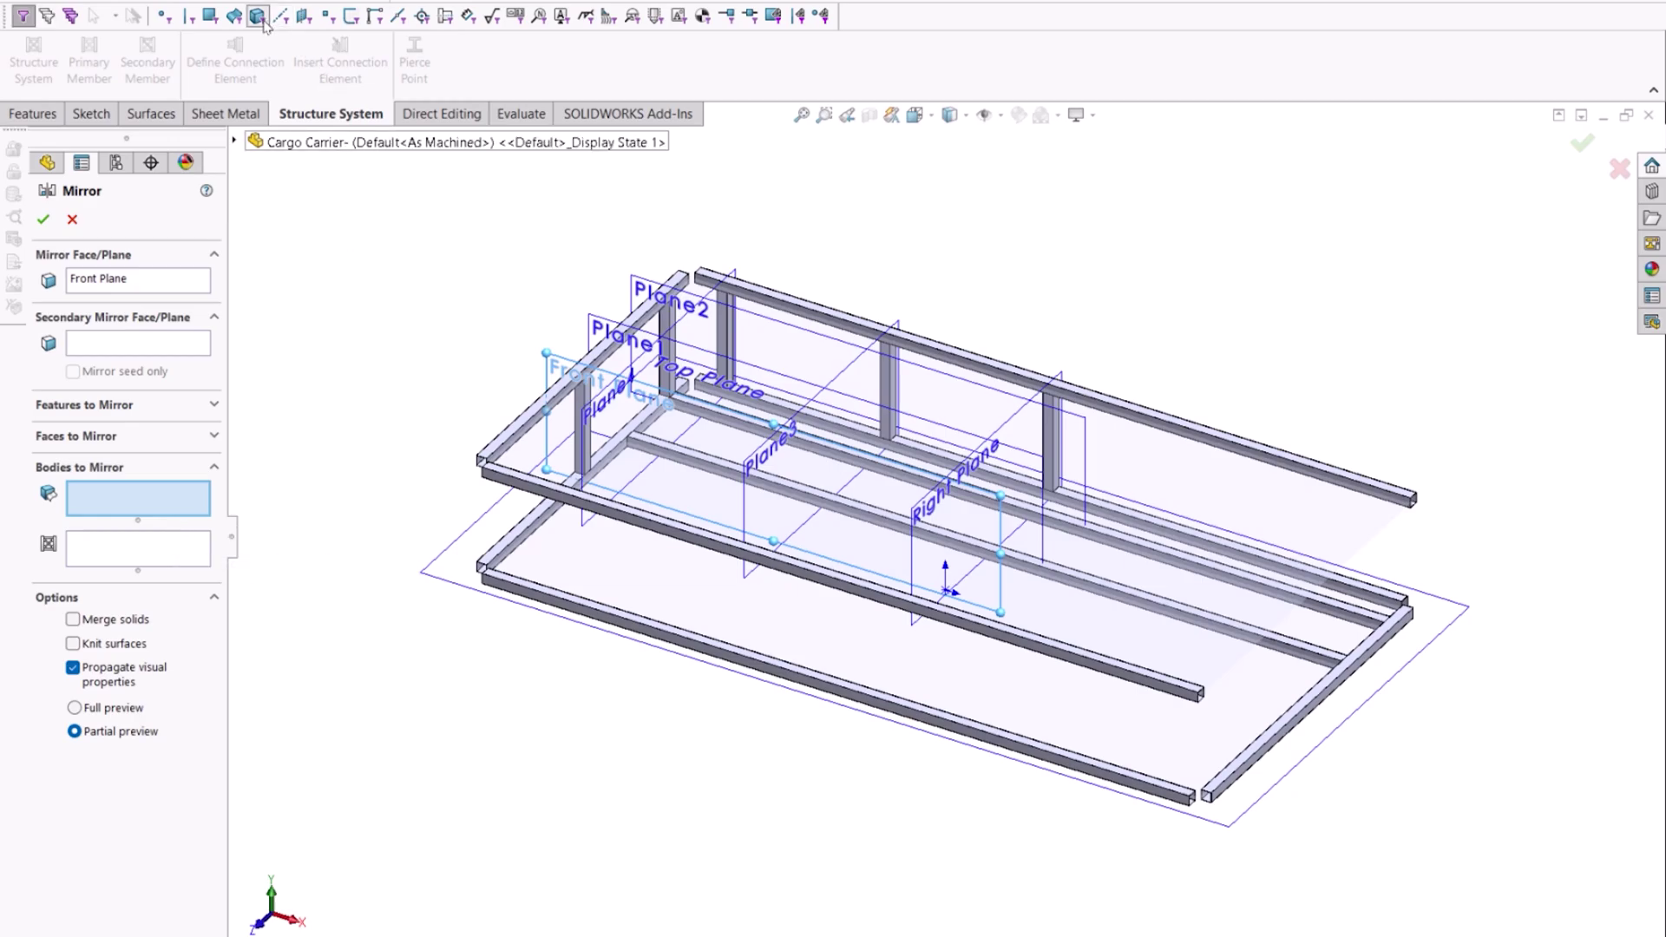
click(727, 343)
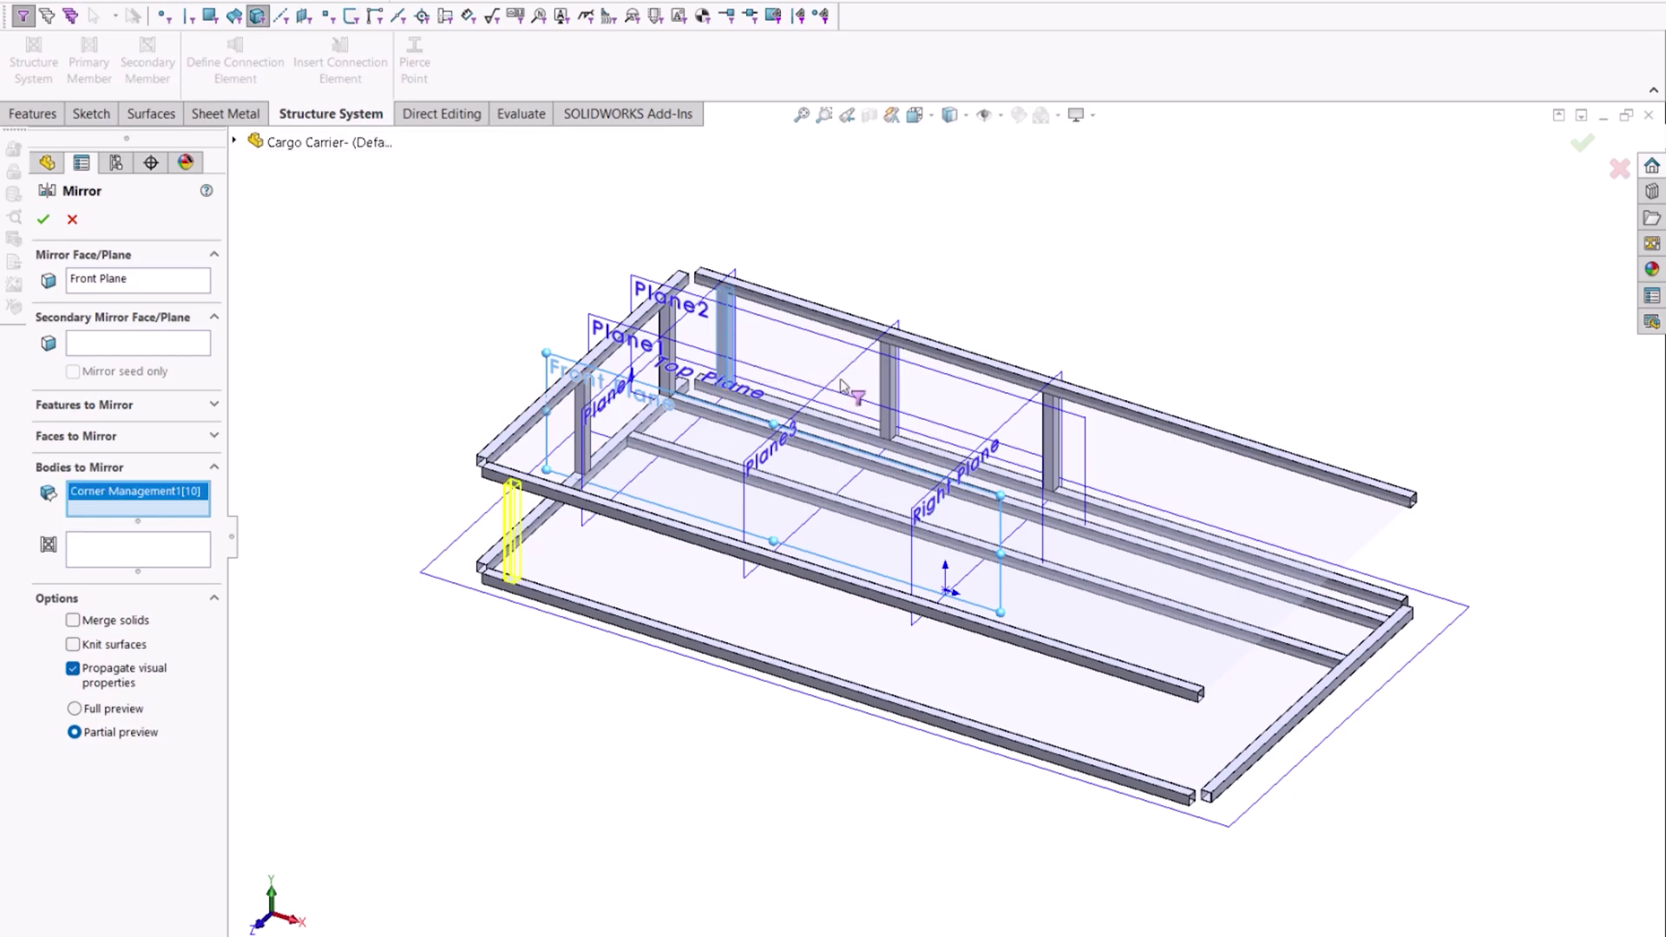
click(890, 395)
click(1045, 447)
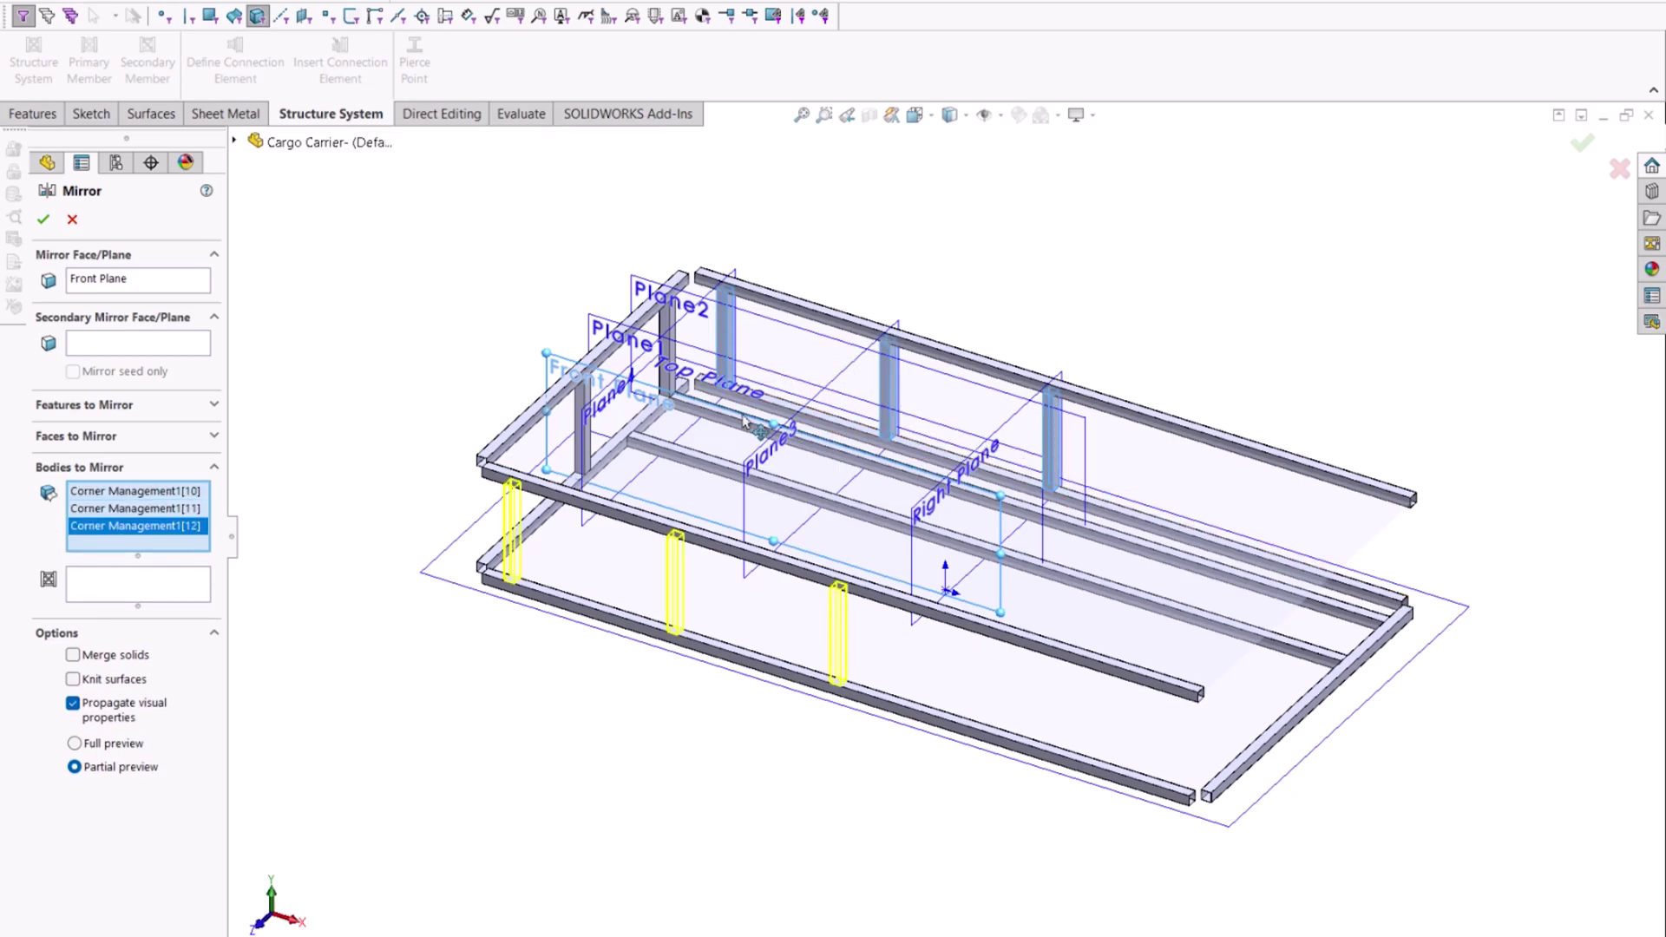
click(679, 391)
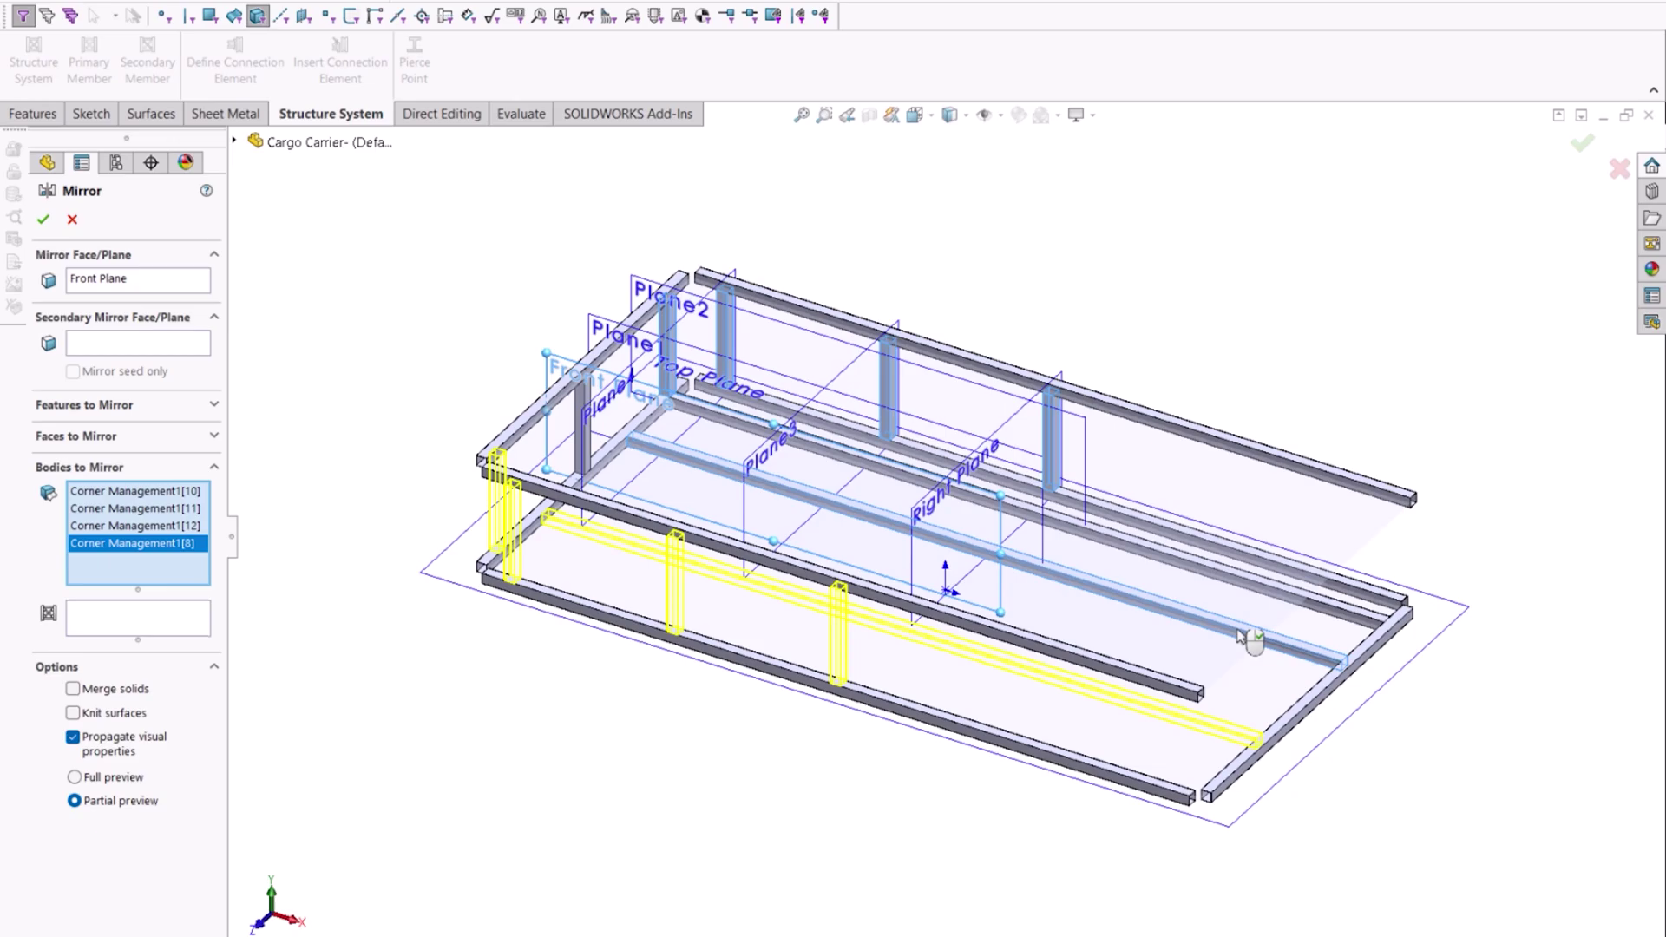